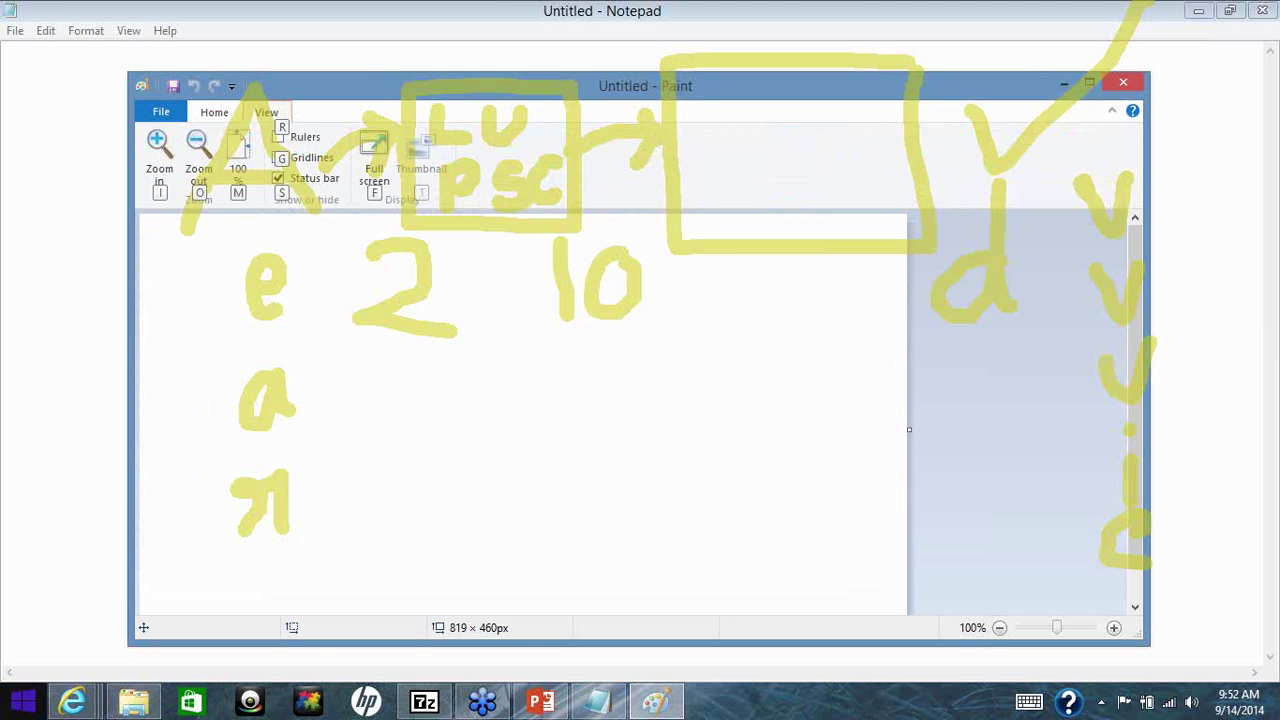
Minimize the untitled Paint window
key("Escape")
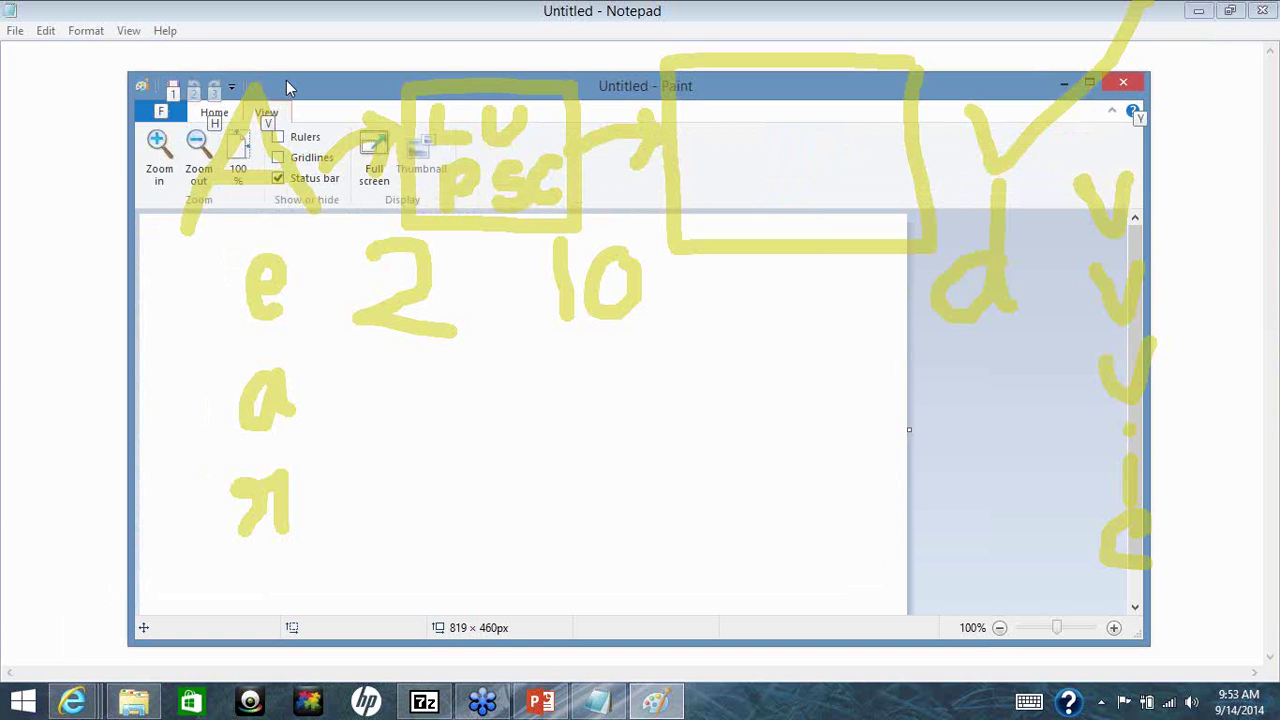
mouse_move(286, 80)
left_mouse_down()
mouse_move(496, 120)
mouse_move(283, 105)
left_mouse_up()
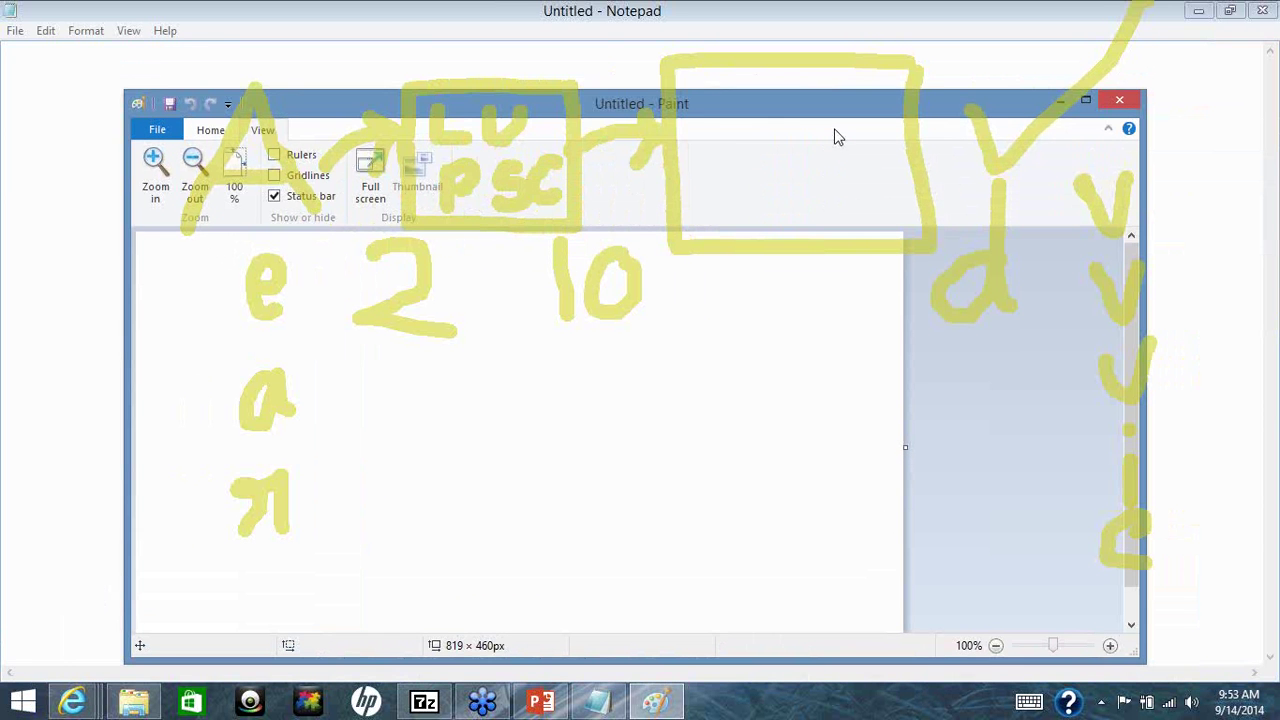
left_click(1060, 100)
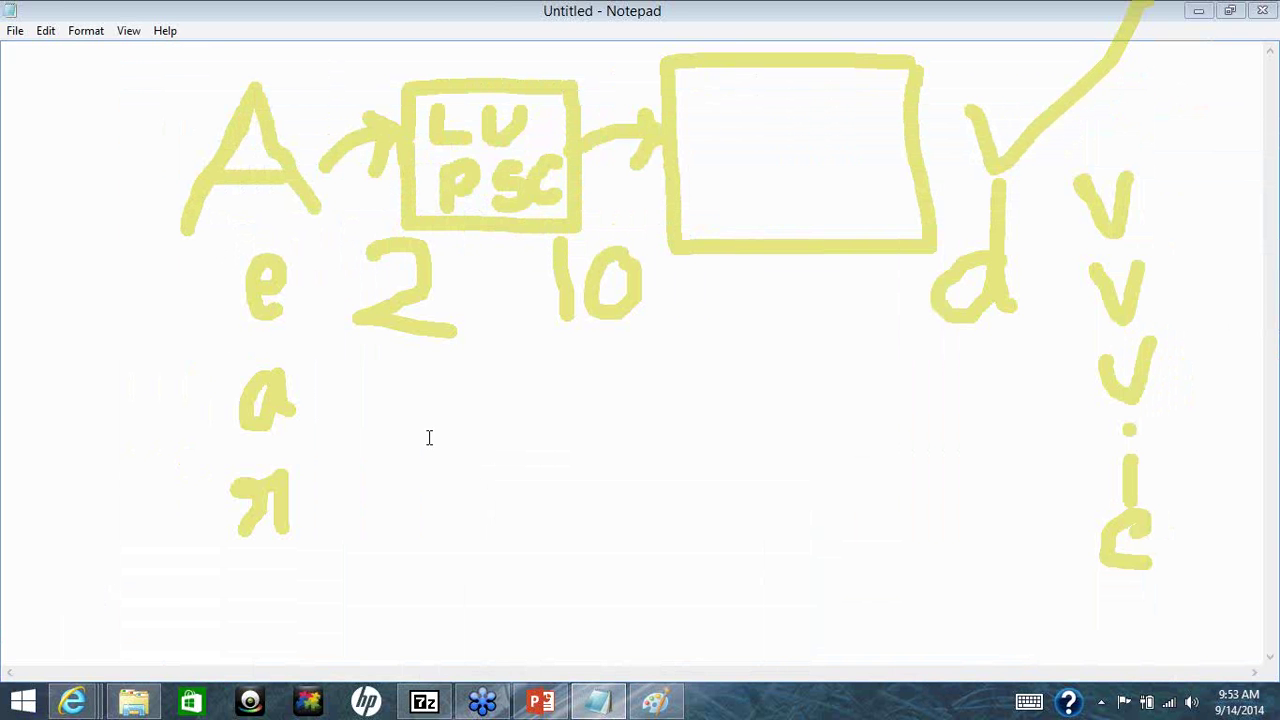
Switch to the "Automation Framework - Hybrid v1.0" spreadsheet in the browser and clear the yellow drawings from the screen
left_click(132, 704)
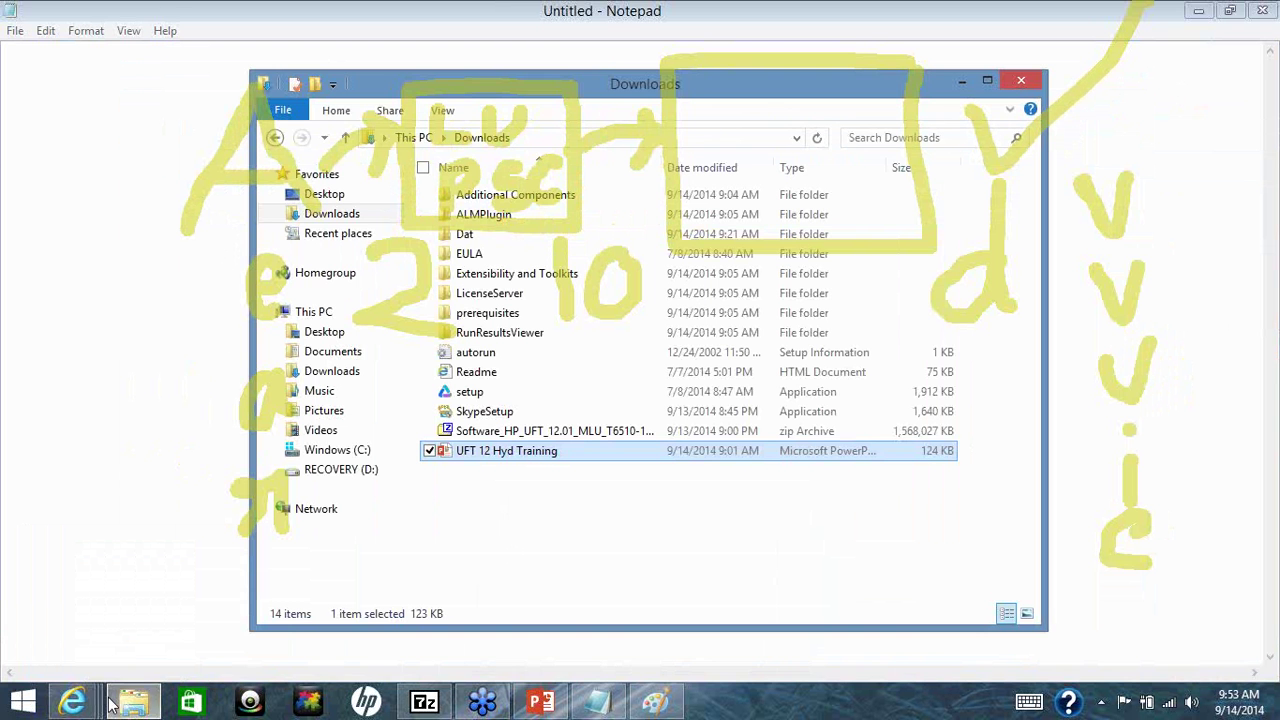
left_click(85, 708)
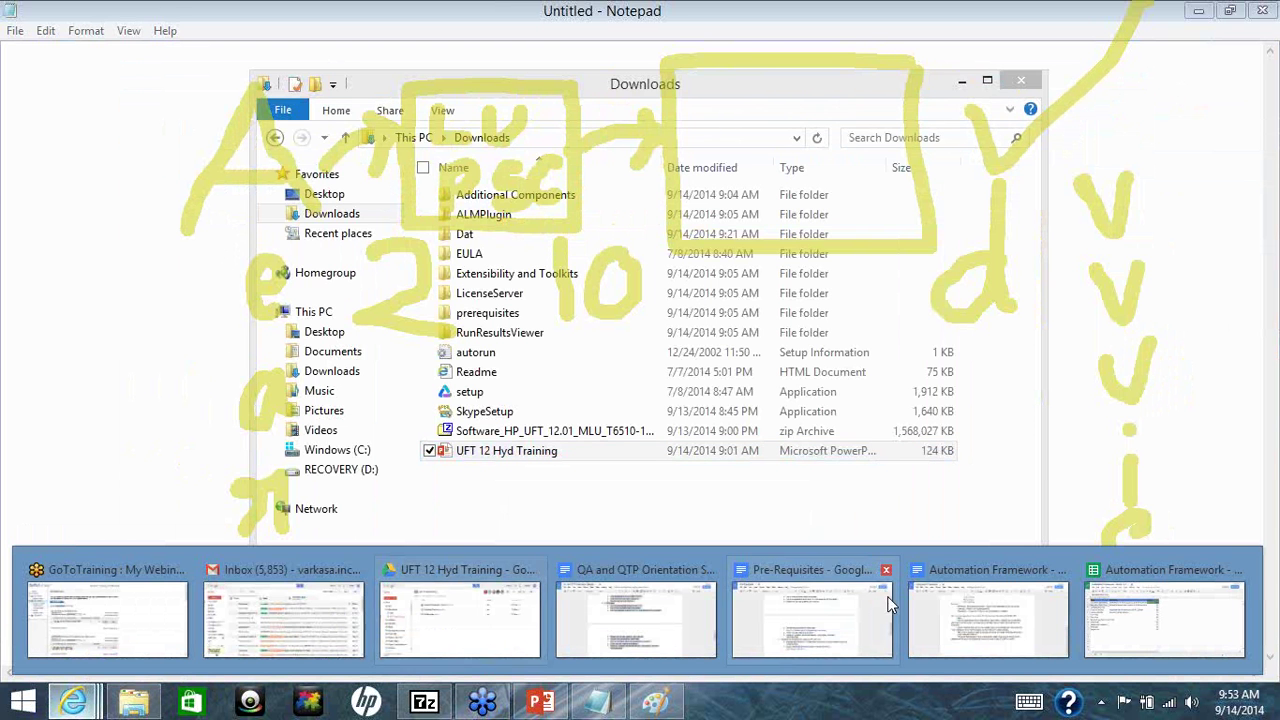
left_click(1120, 615)
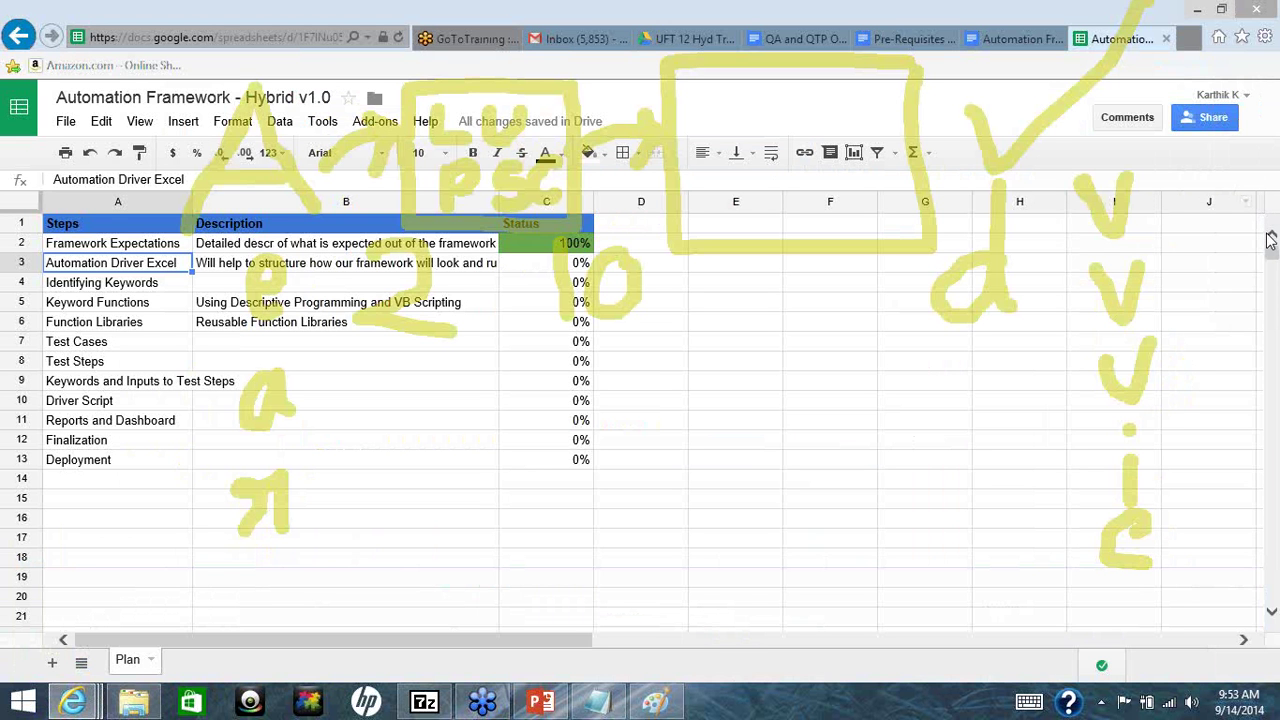
right_click(1155, 363)
left_click(1150, 356)
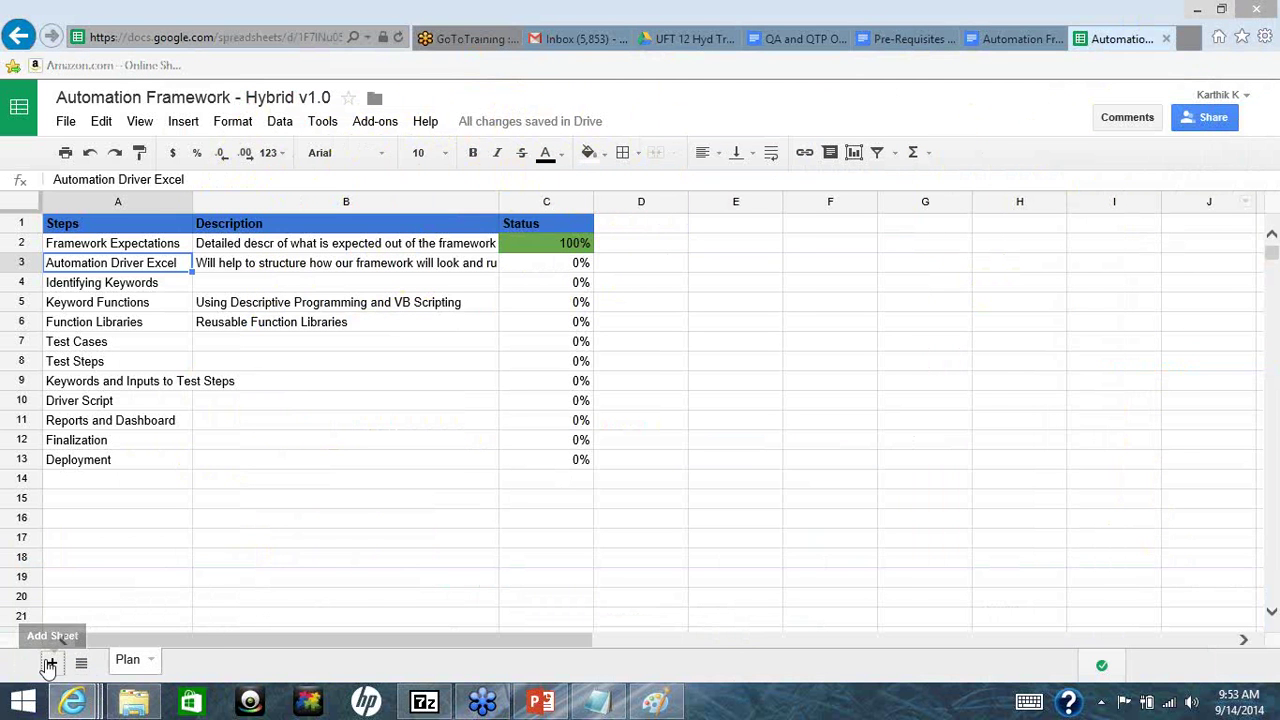
Add a new sheet to the spreadsheet and rename it "TestCase"
left_click(50, 663)
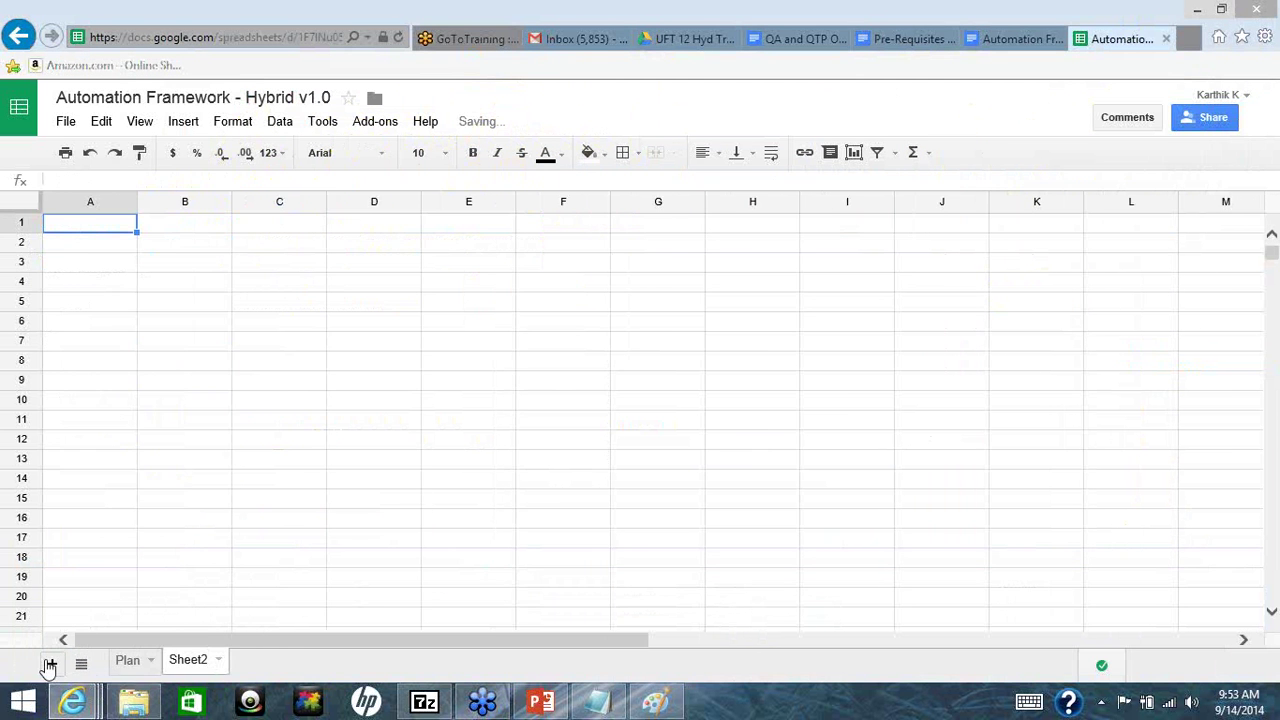
right_click(200, 664)
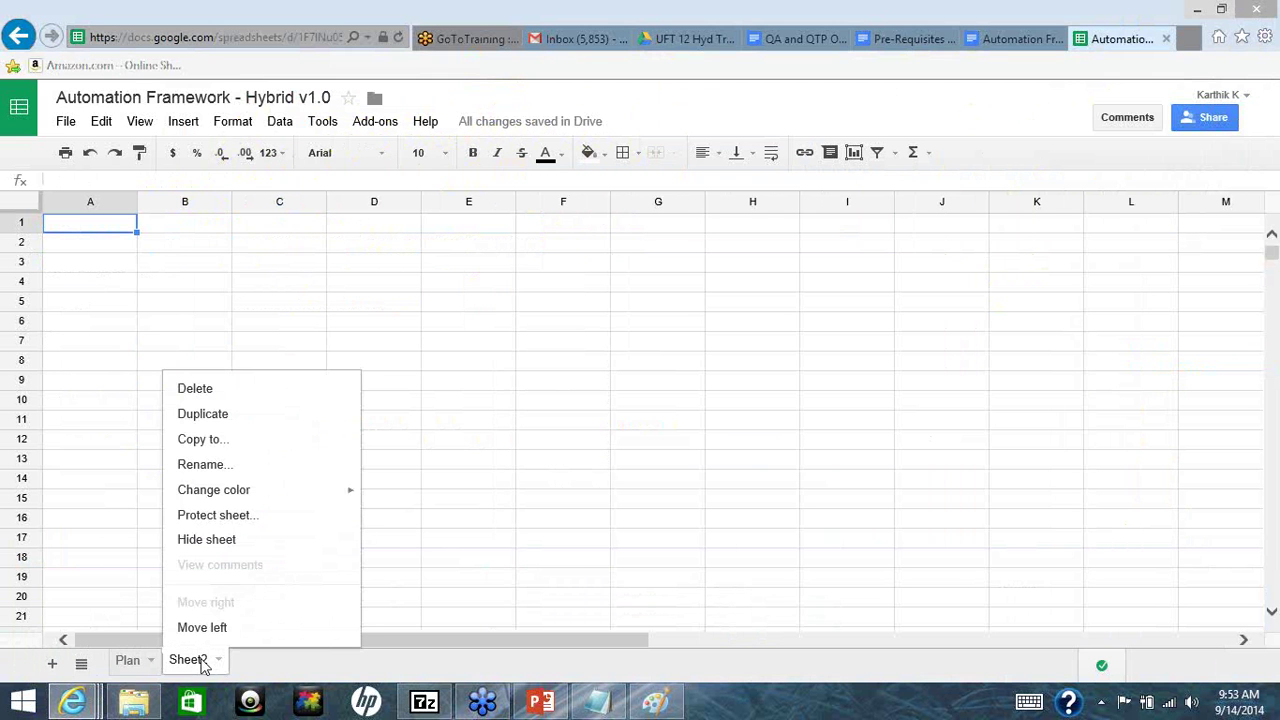
left_click(227, 468)
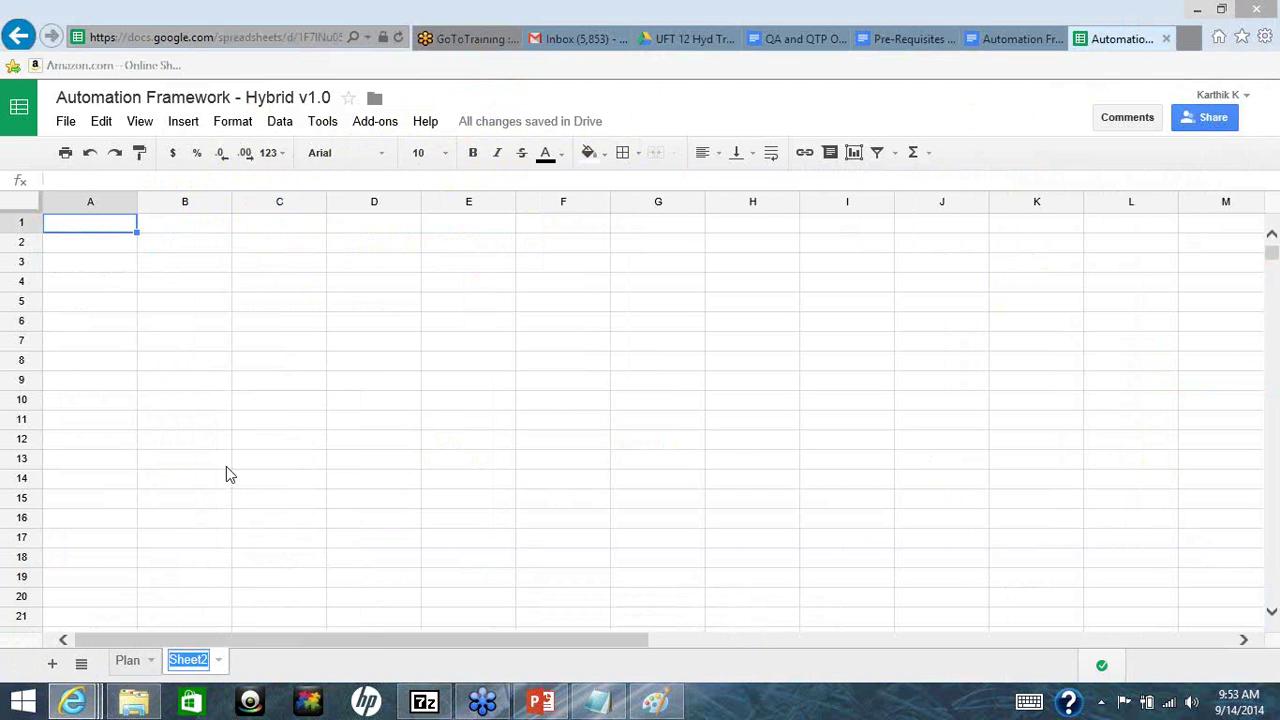
type("Test Cas")
key("BackSpace")
key("BackSpace")
key("BackSpace")
key("BackSpace")
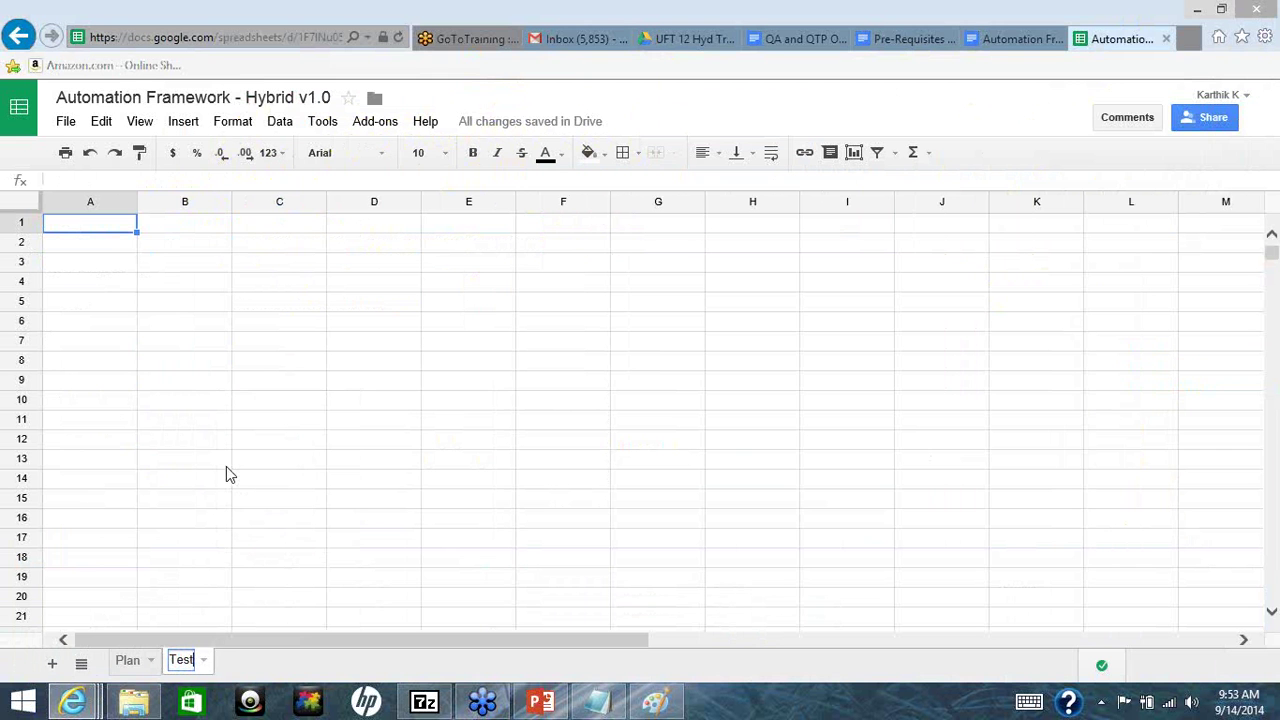
type("Case")
key("Return")
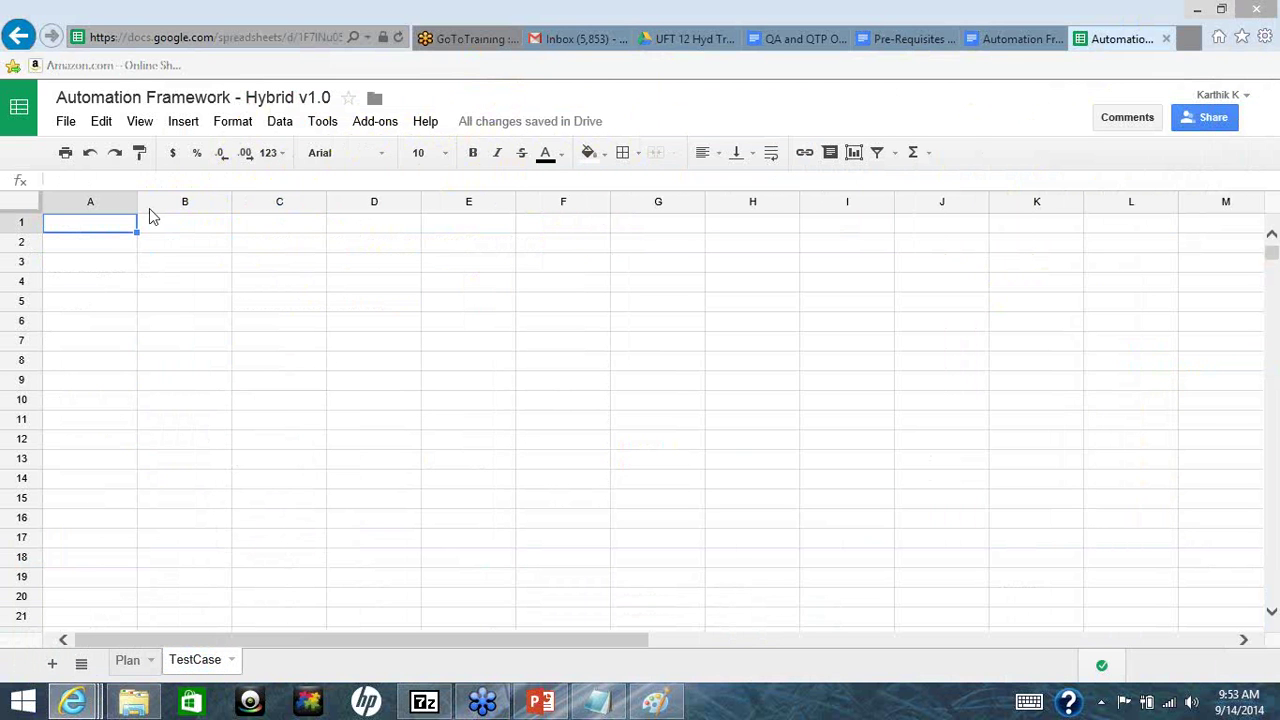
Enter the column headers "Step" in A1 and "Output" in B1 of the TestCase sheet
type("Step")
key("Tab")
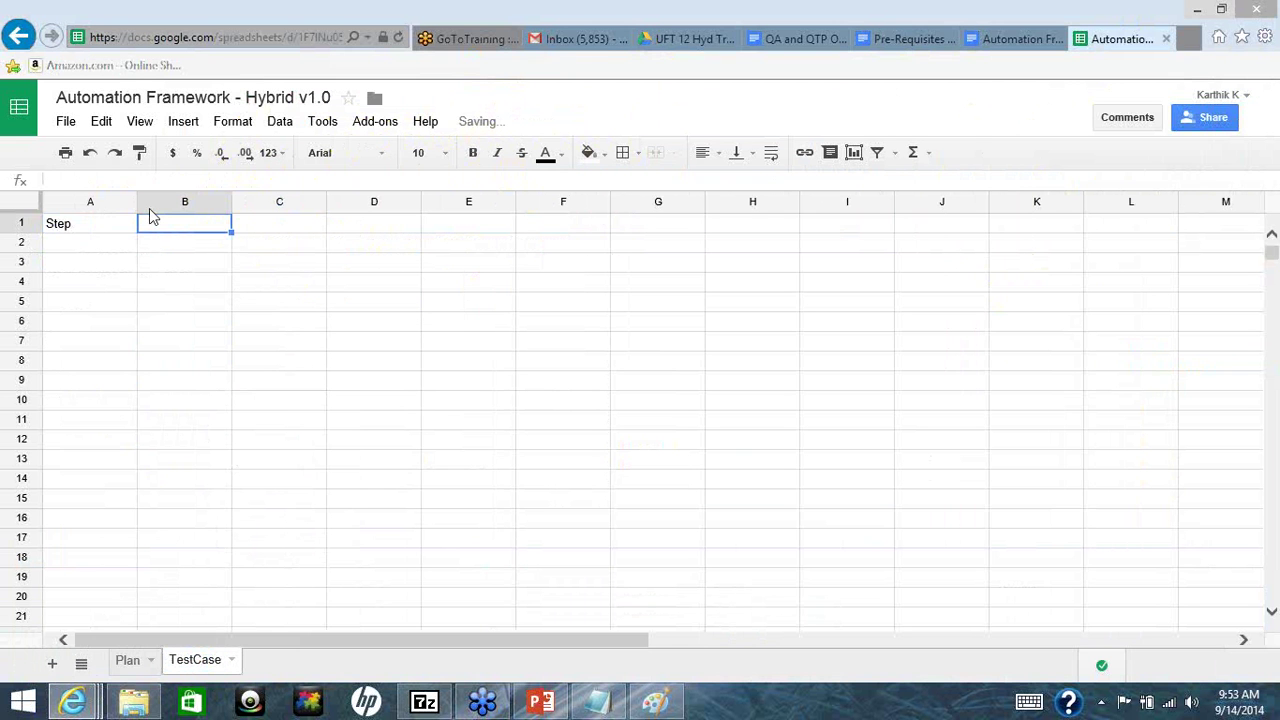
type("Output")
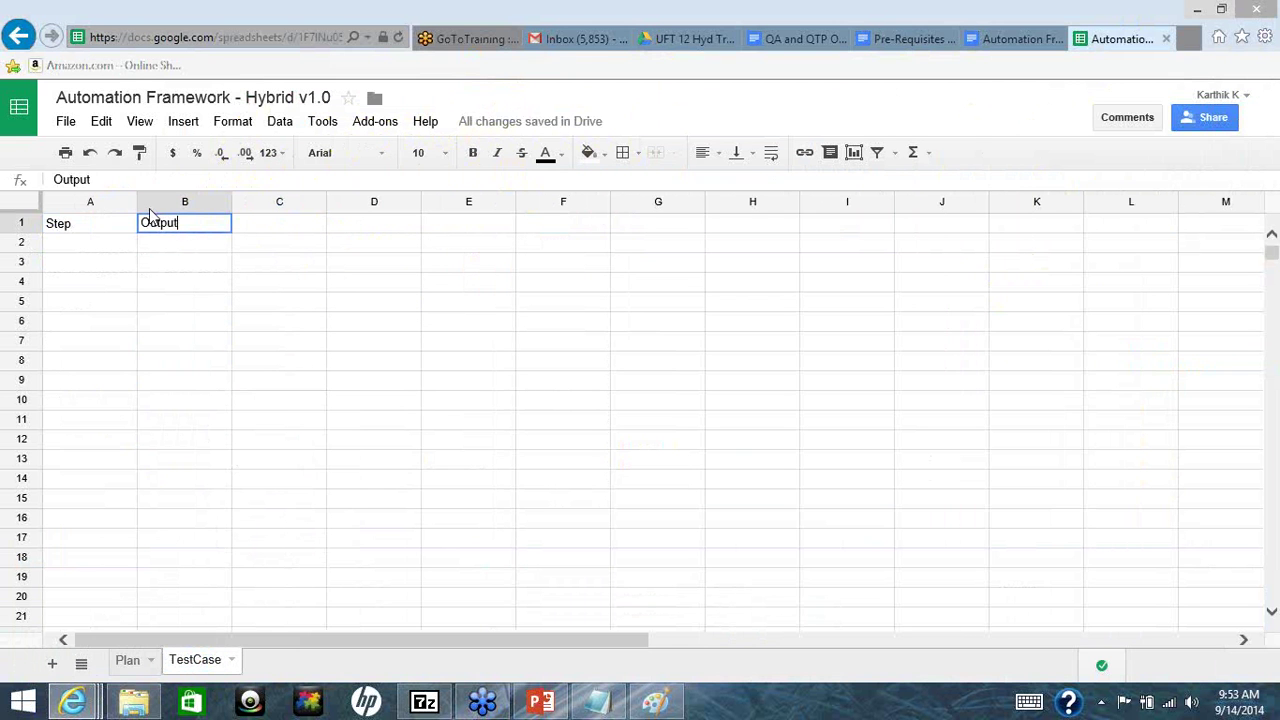
key("Return")
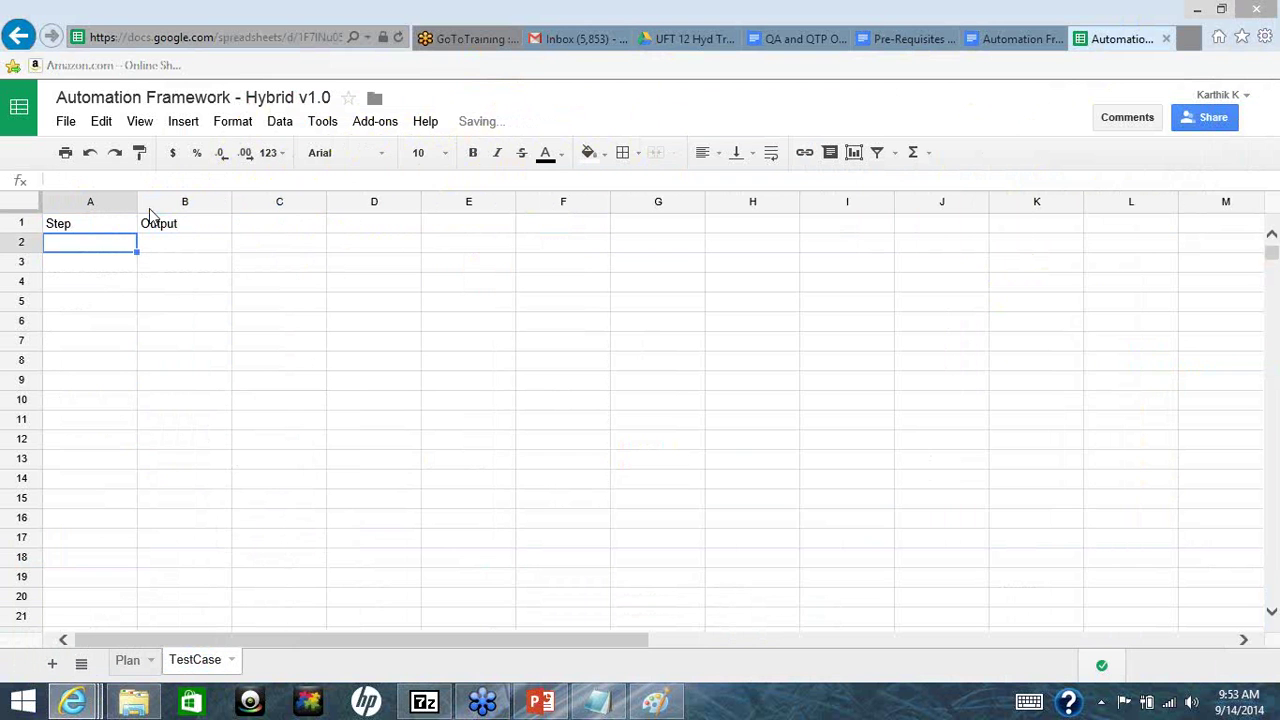
List the test steps "Click login link", "Enter Usernmae" and "Enter Pswd" in cells A2 to A4
type("Clic")
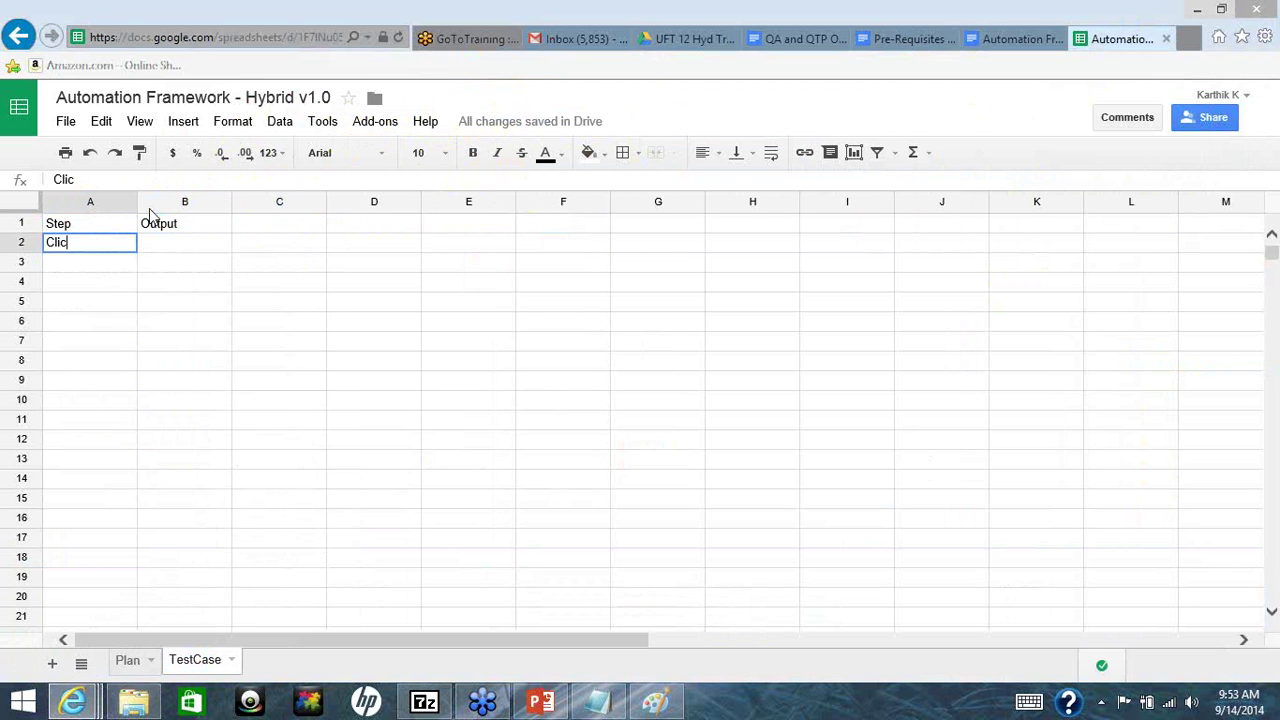
type("k login link")
key("Return")
type("Ent")
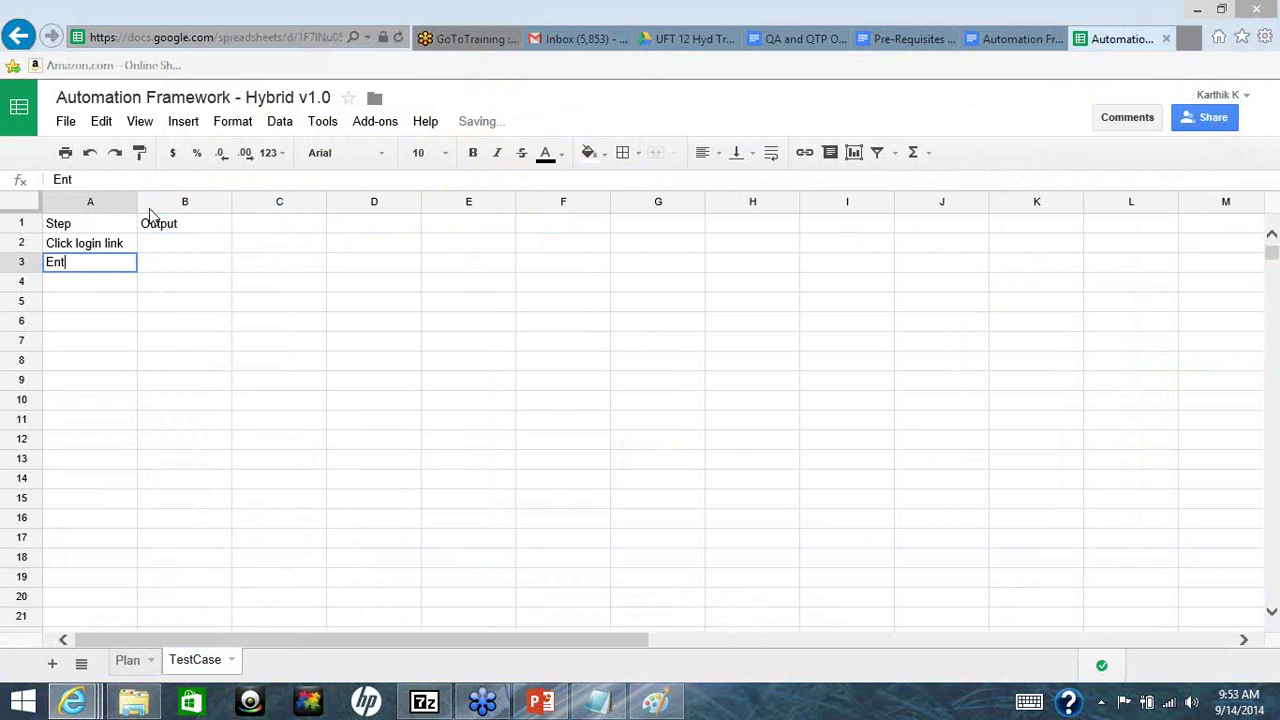
type("er Usernmae")
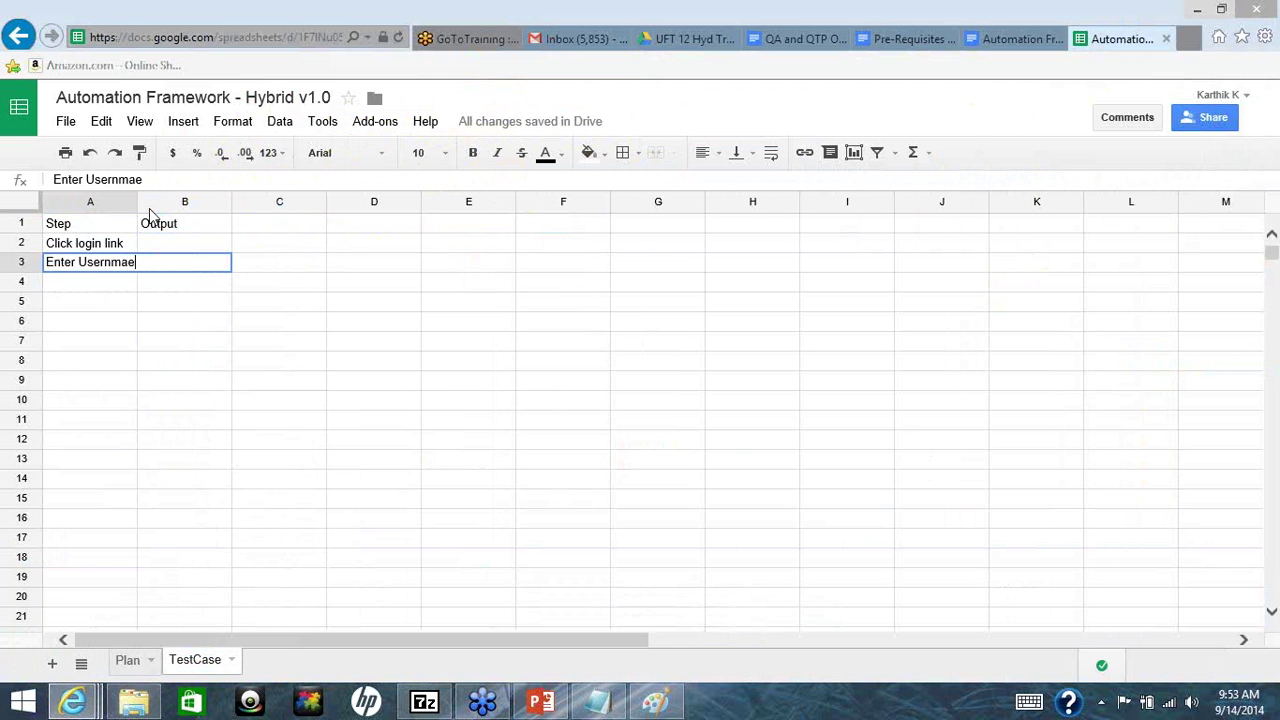
key("Return")
type("Enter Pswd")
key("Return")
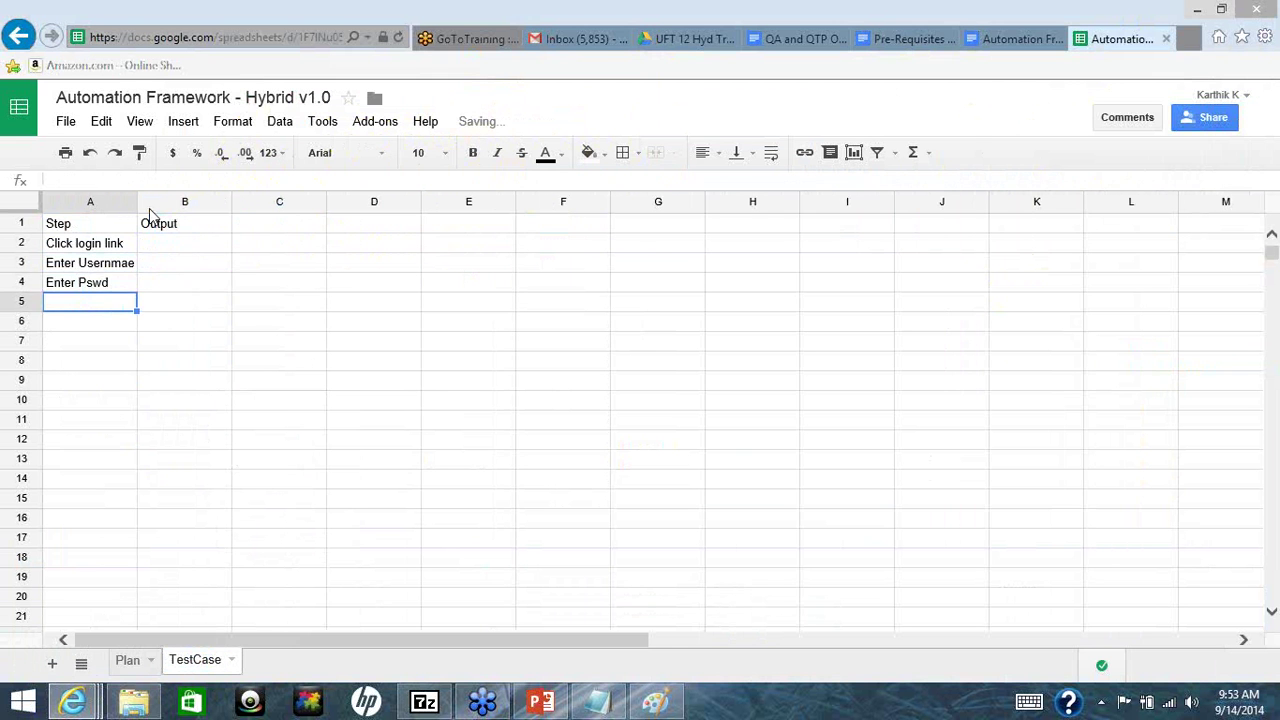
Add the test steps "Clik Signin button" in A5 and "Confirm signin" in A6
type("Clik Signin button")
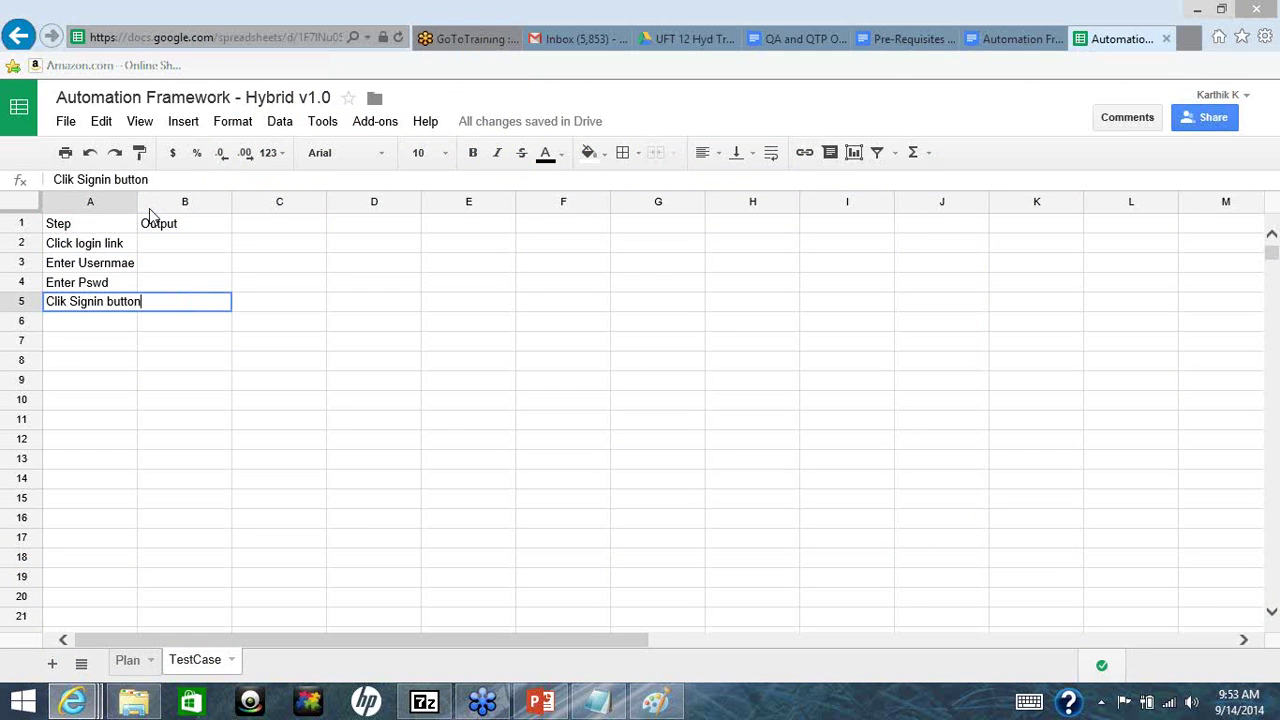
key("Return")
type("Consul")
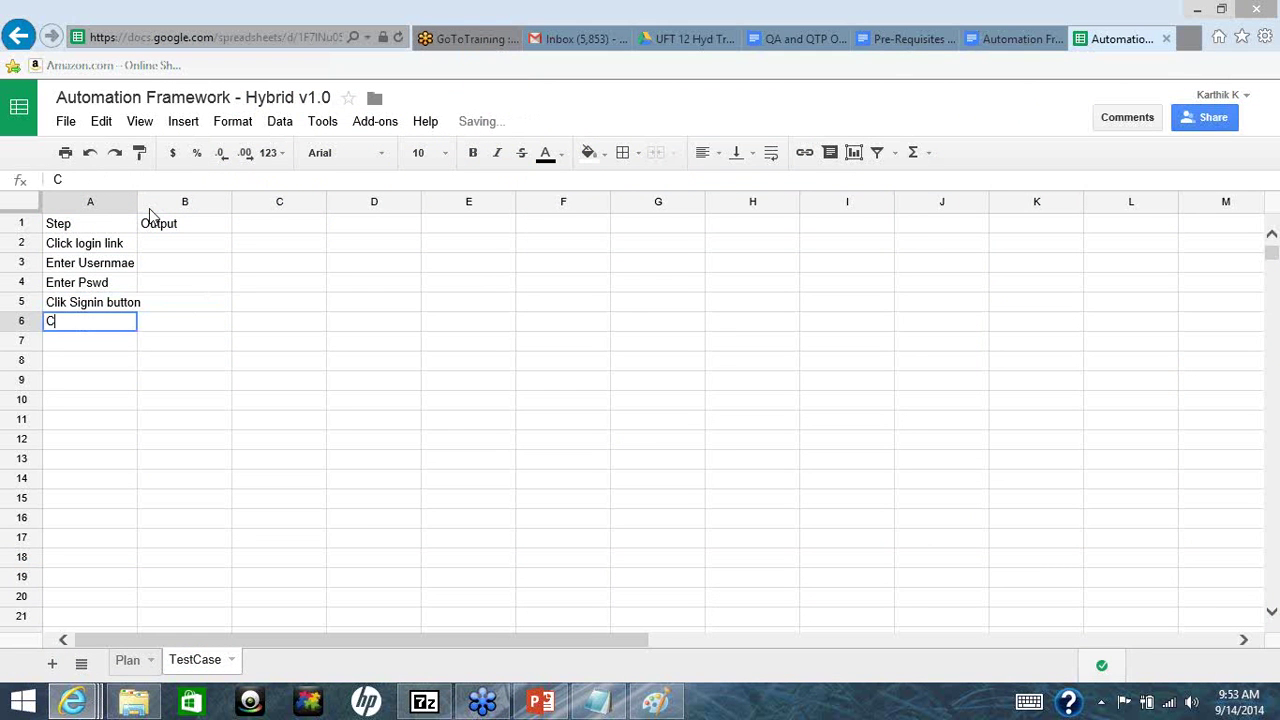
key("BackSpace")
key("BackSpace")
key("BackSpace")
type("firm signin")
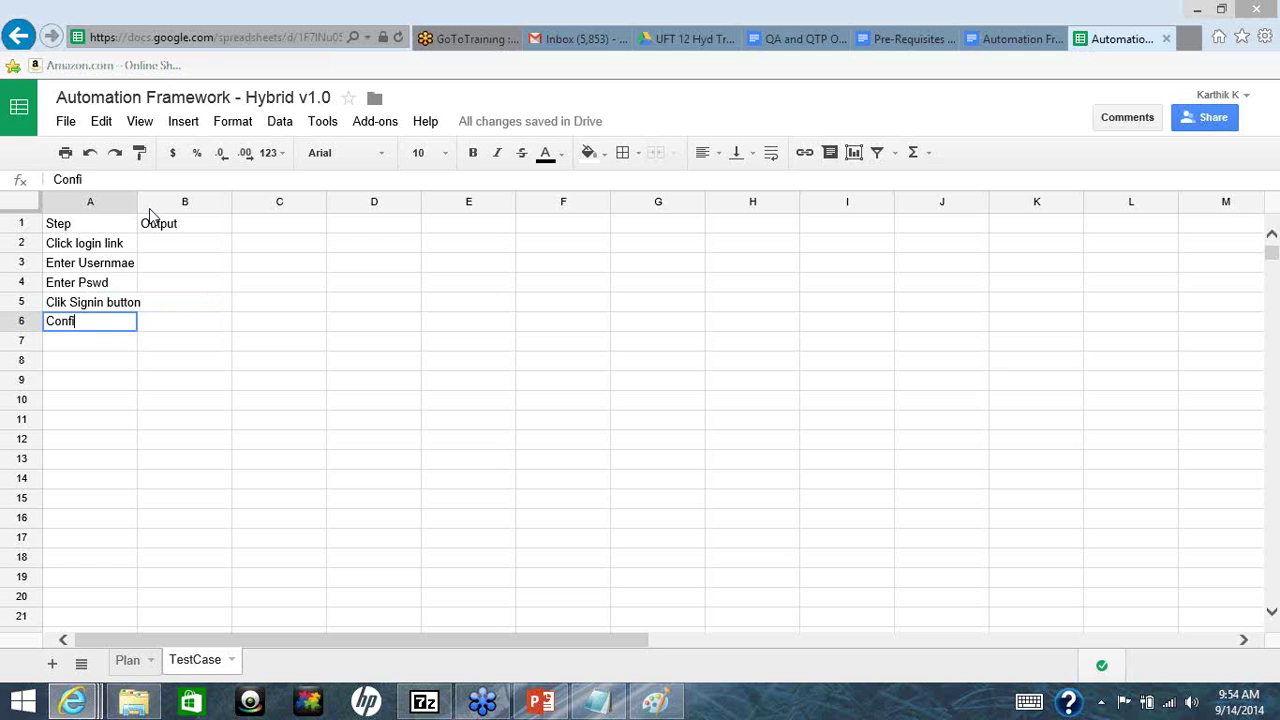
key("Return")
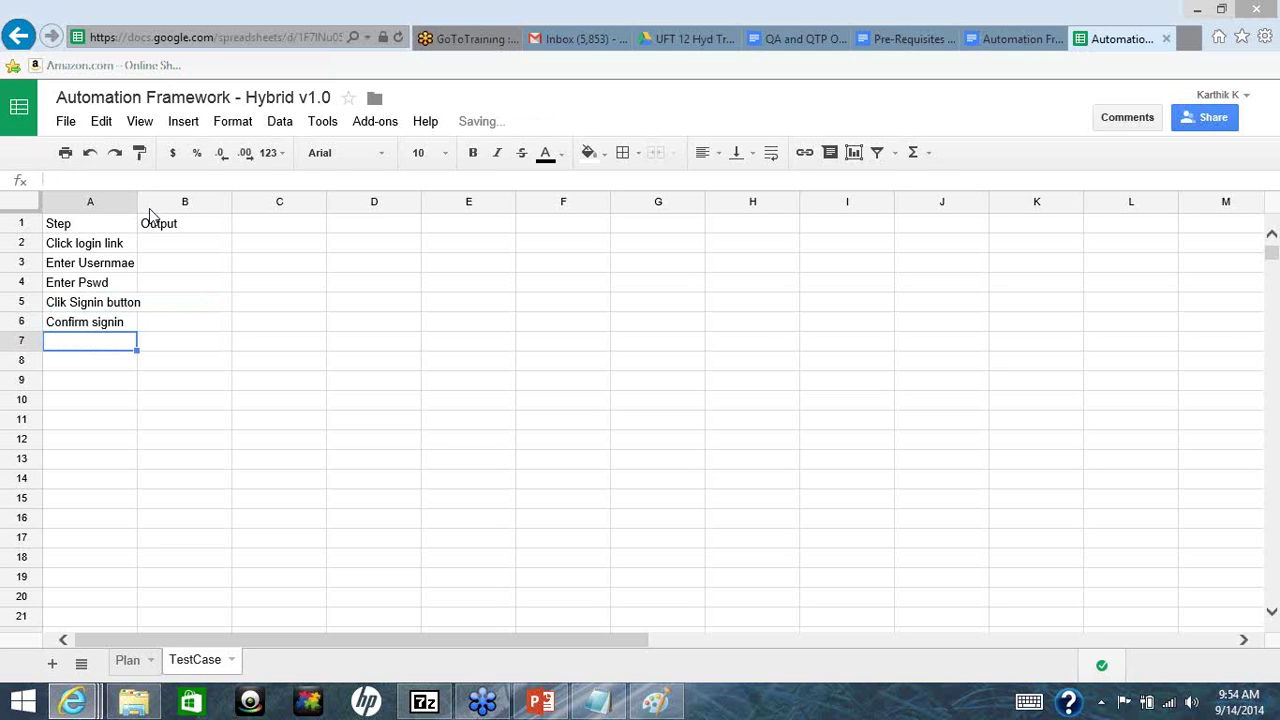
Correct the spelling in cell A5 so that it reads "Click Signin button"
left_click(66, 310)
double_click(64, 302)
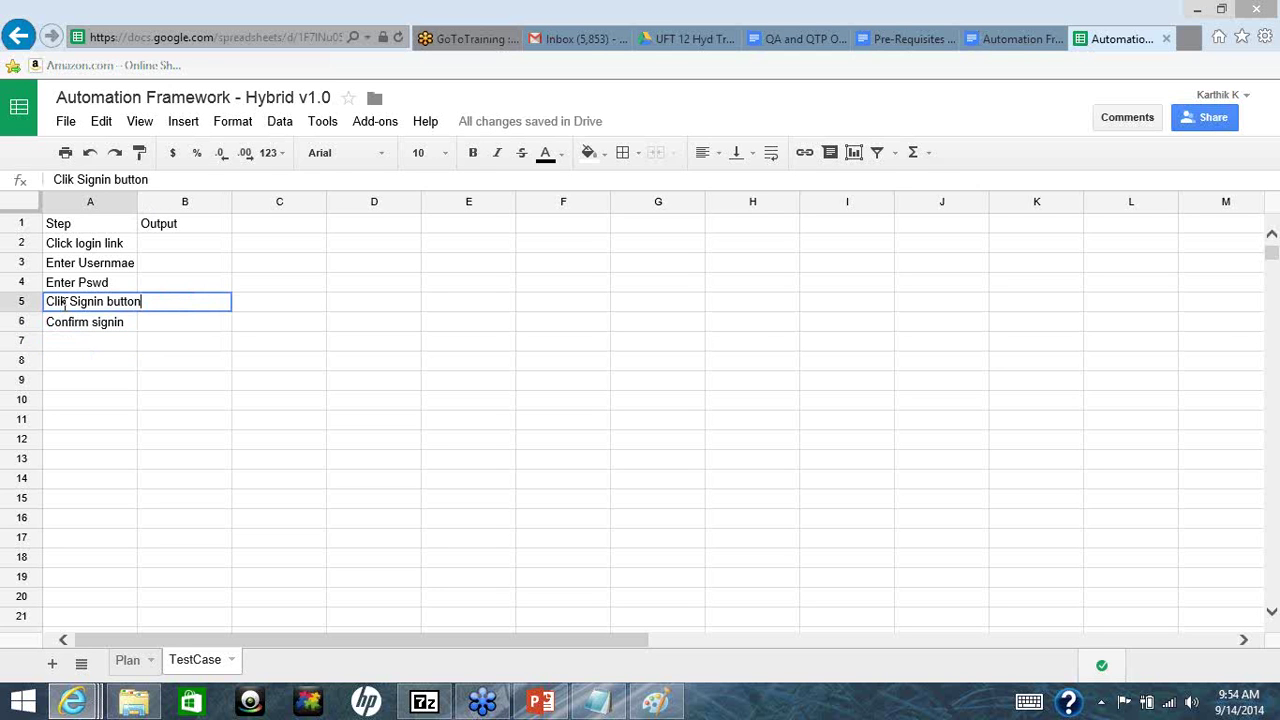
left_click(62, 302)
type("c")
key("Tab")
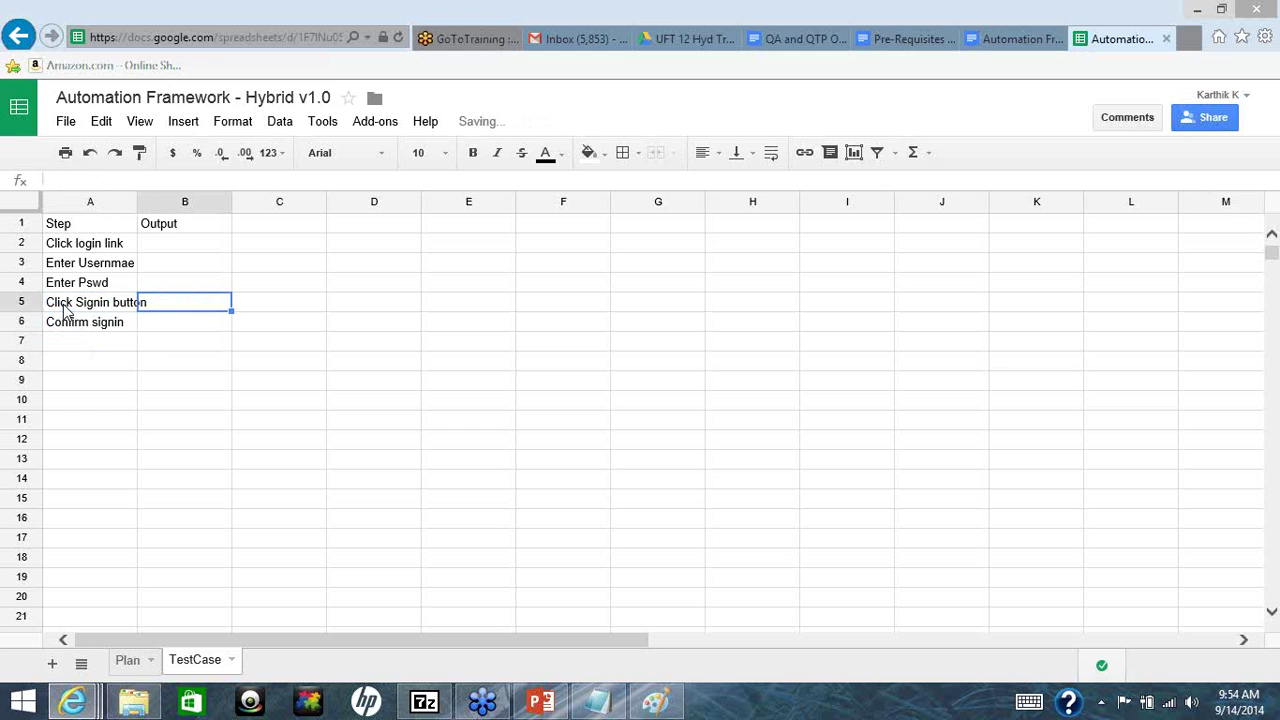
Replace the header in B1 with "Expected Output"
key("Up")
key("Up")
key("Up")
key("Up")
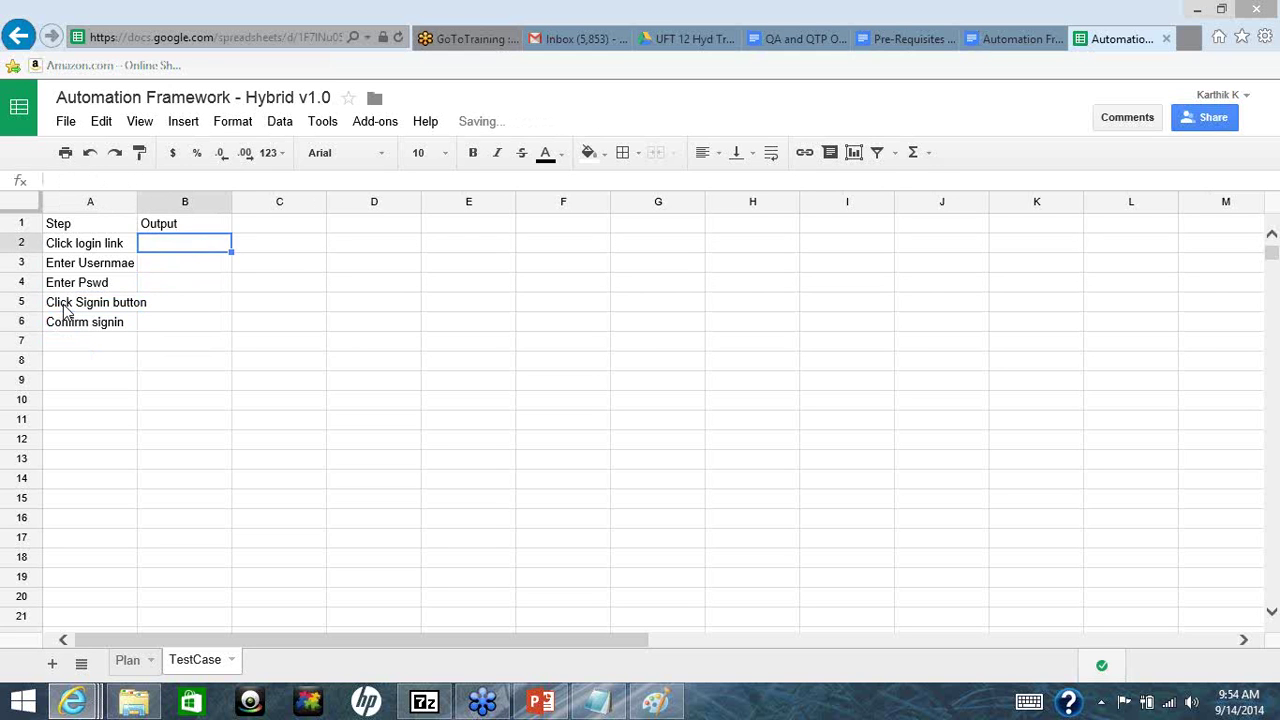
type("Exe[ct")
key("BackSpace")
key("BackSpace")
key("BackSpace")
key("BackSpace")
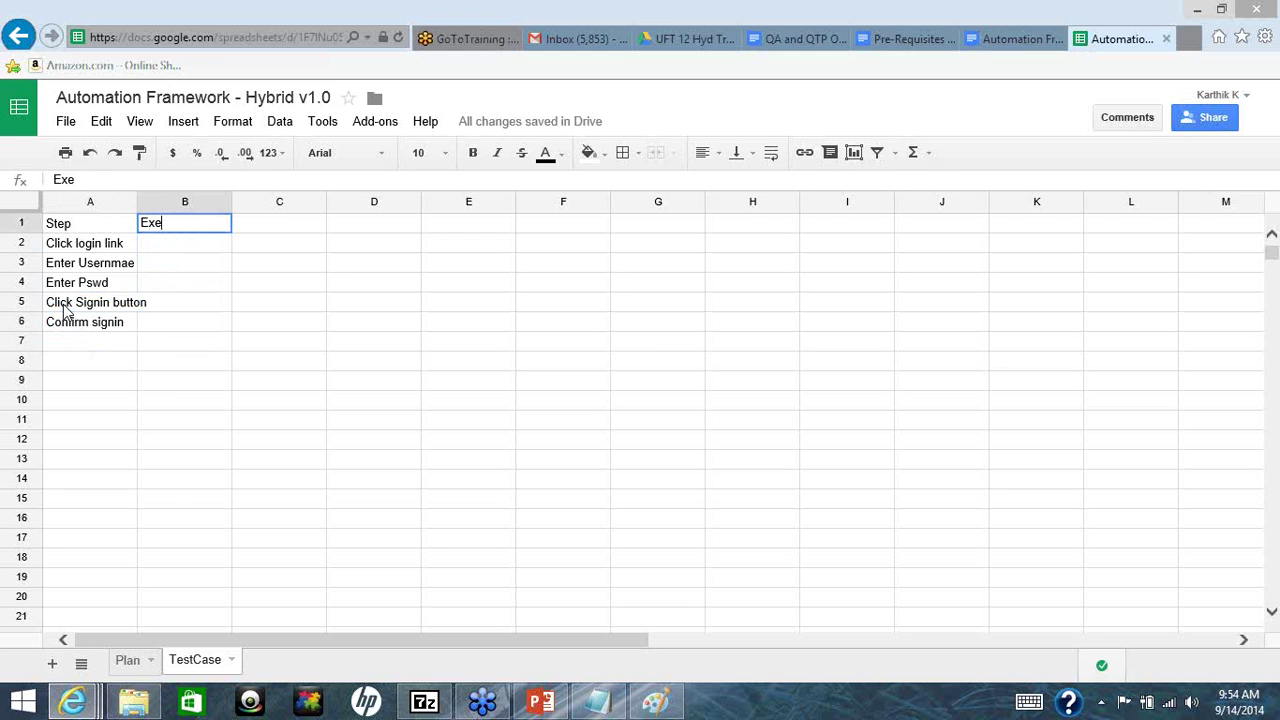
type("epec")
key("BackSpace")
key("BackSpace")
key("BackSpace")
key("BackSpace")
type("pected P")
key("BackSpace")
type("OutP")
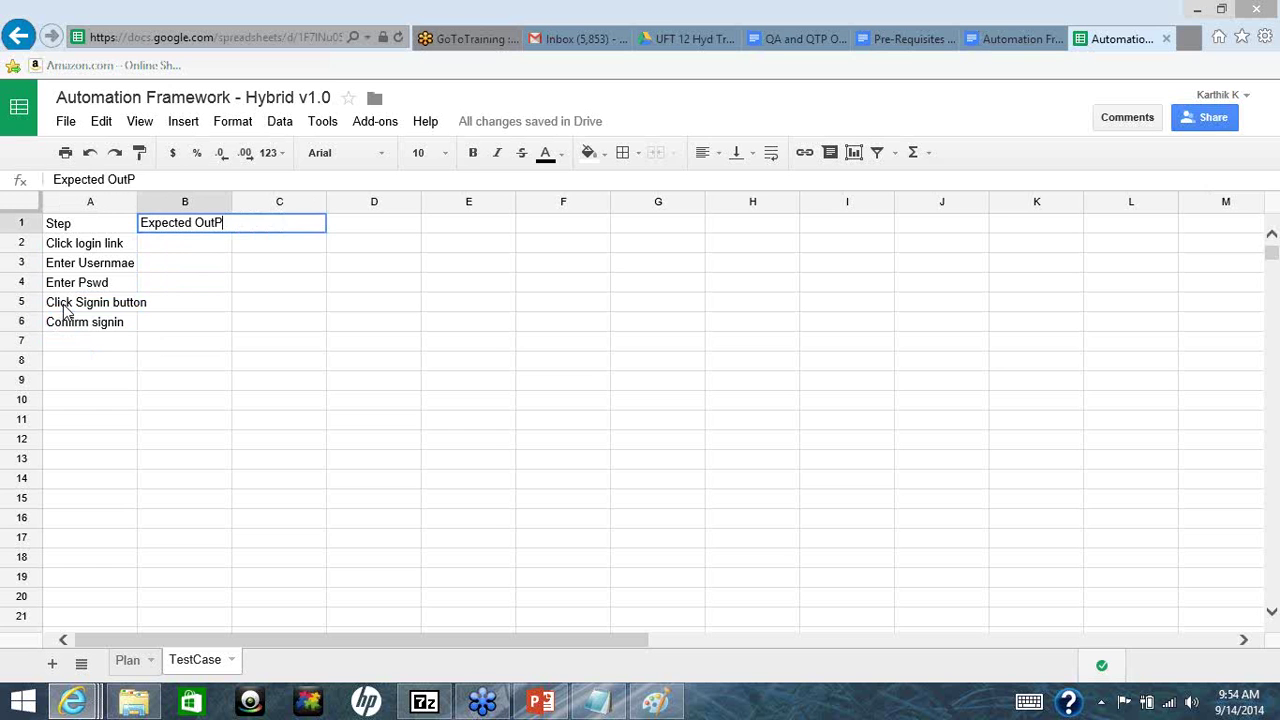
type("u")
key("BackSpace")
key("BackSpace")
type("ut")
key("BackSpace")
key("BackSpace")
type("put")
key("Tab")
Enter the header "Real Output" in cell C1
type("Real Ouy")
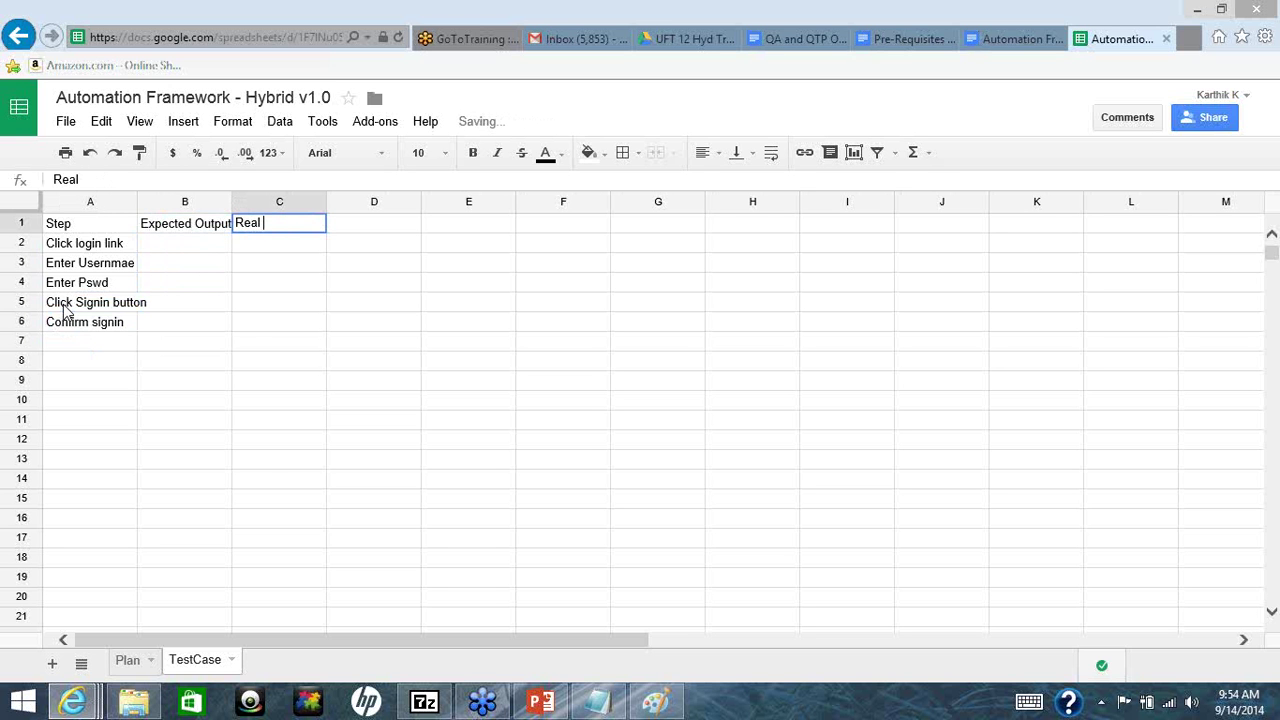
key("BackSpace")
type("tp")
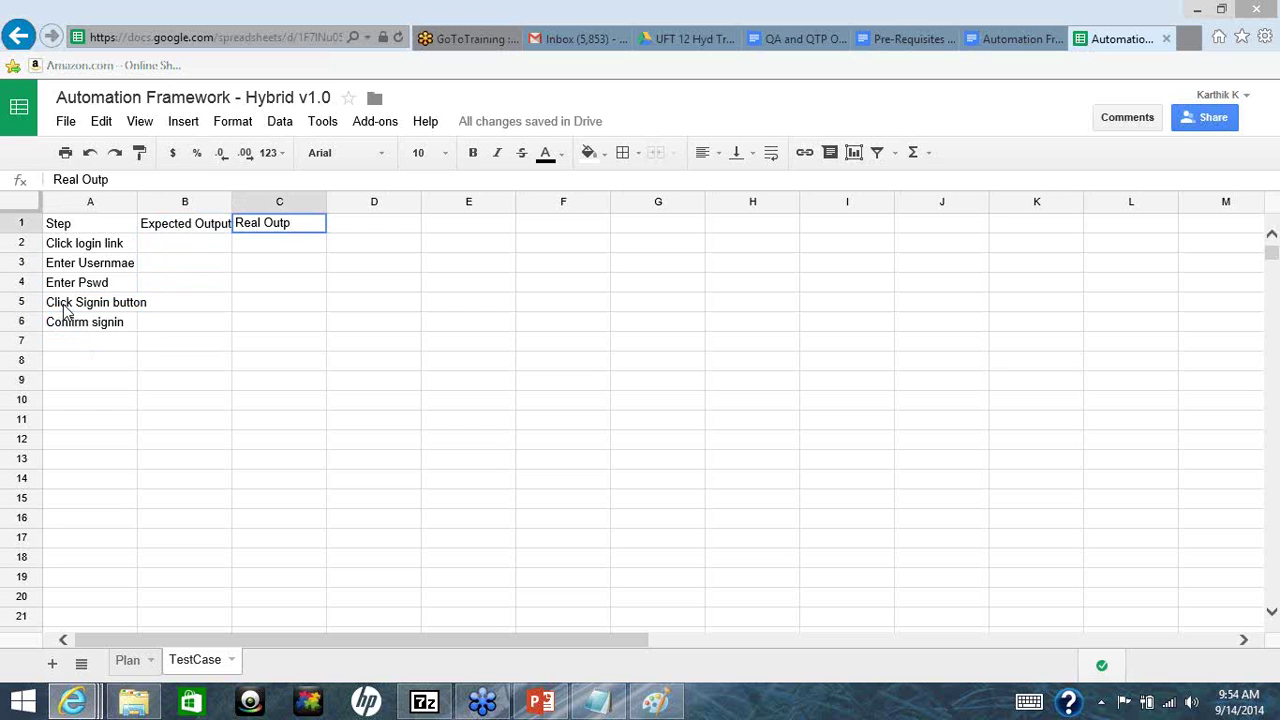
type("ut")
key("Return")
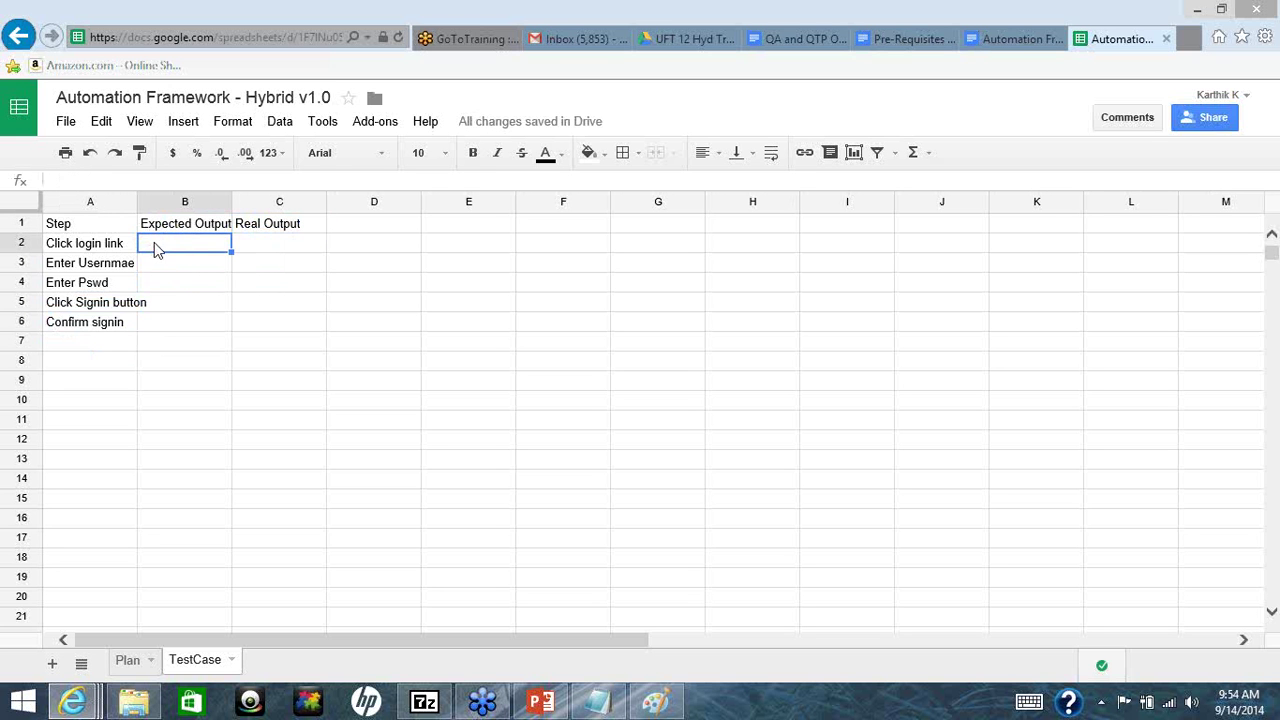
Enter the header "Result" in cell D1
key("Tab")
key("Tab")
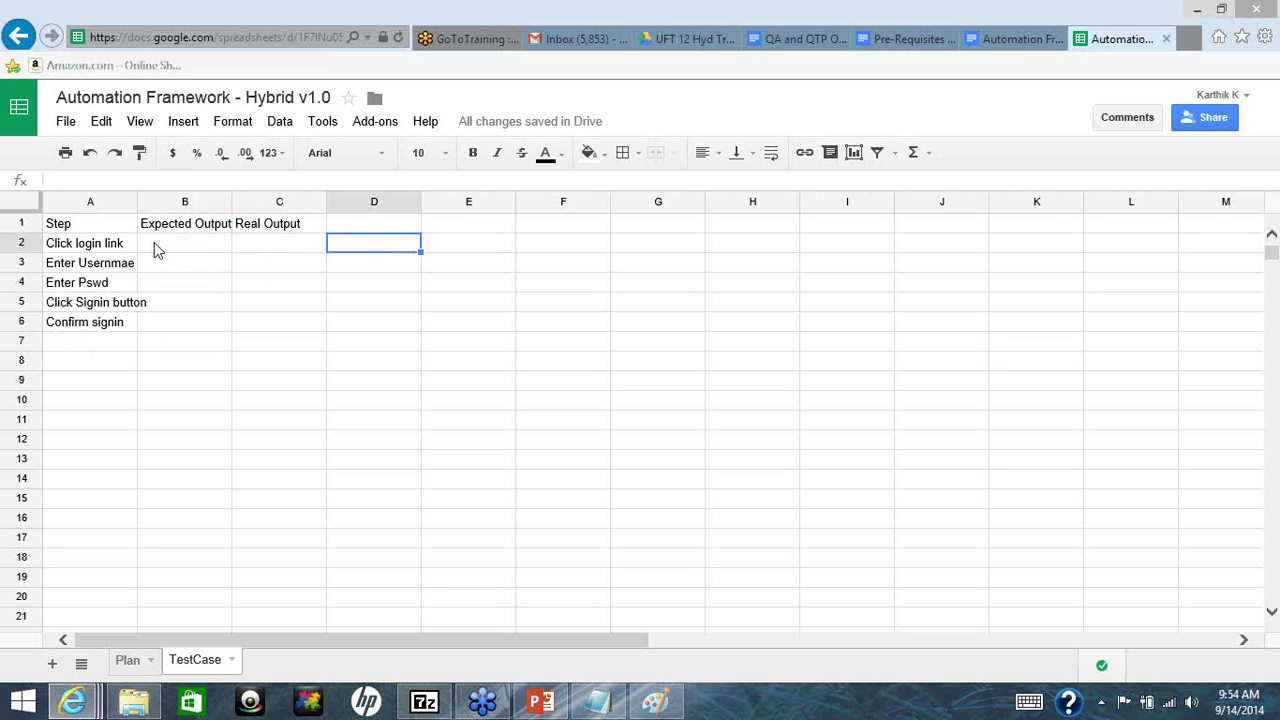
key("Up")
type("Result")
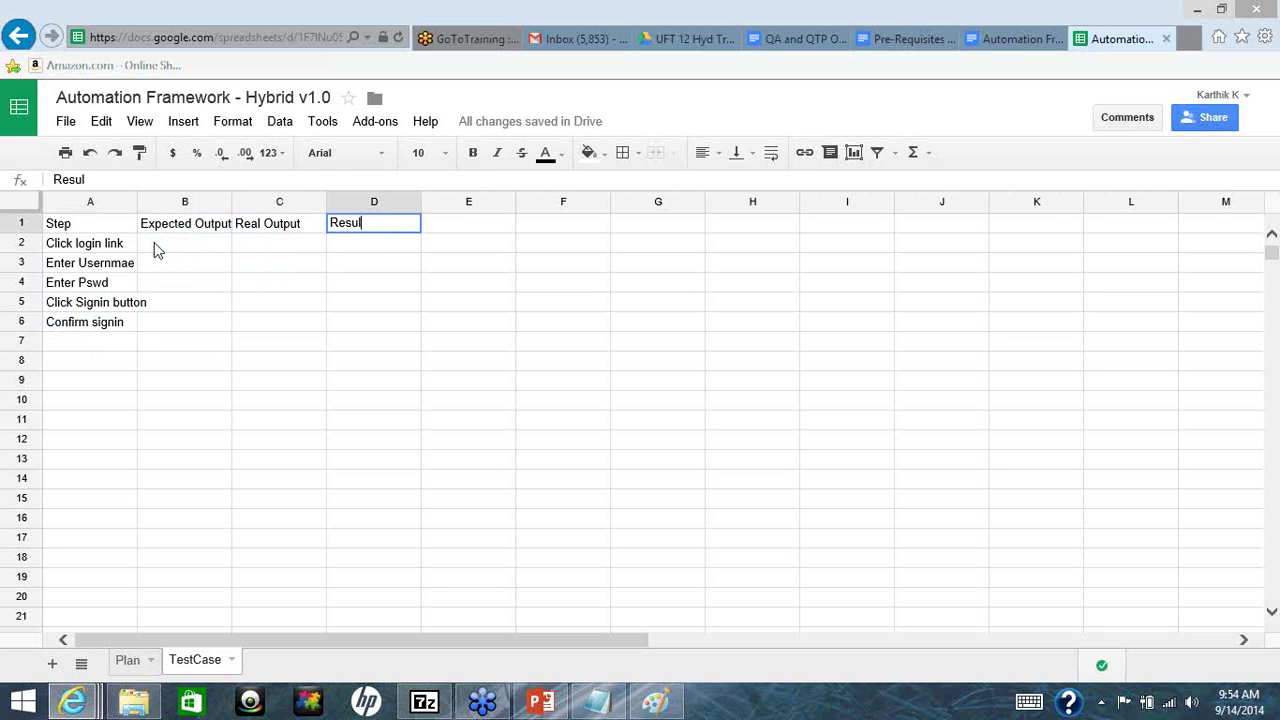
key("Return")
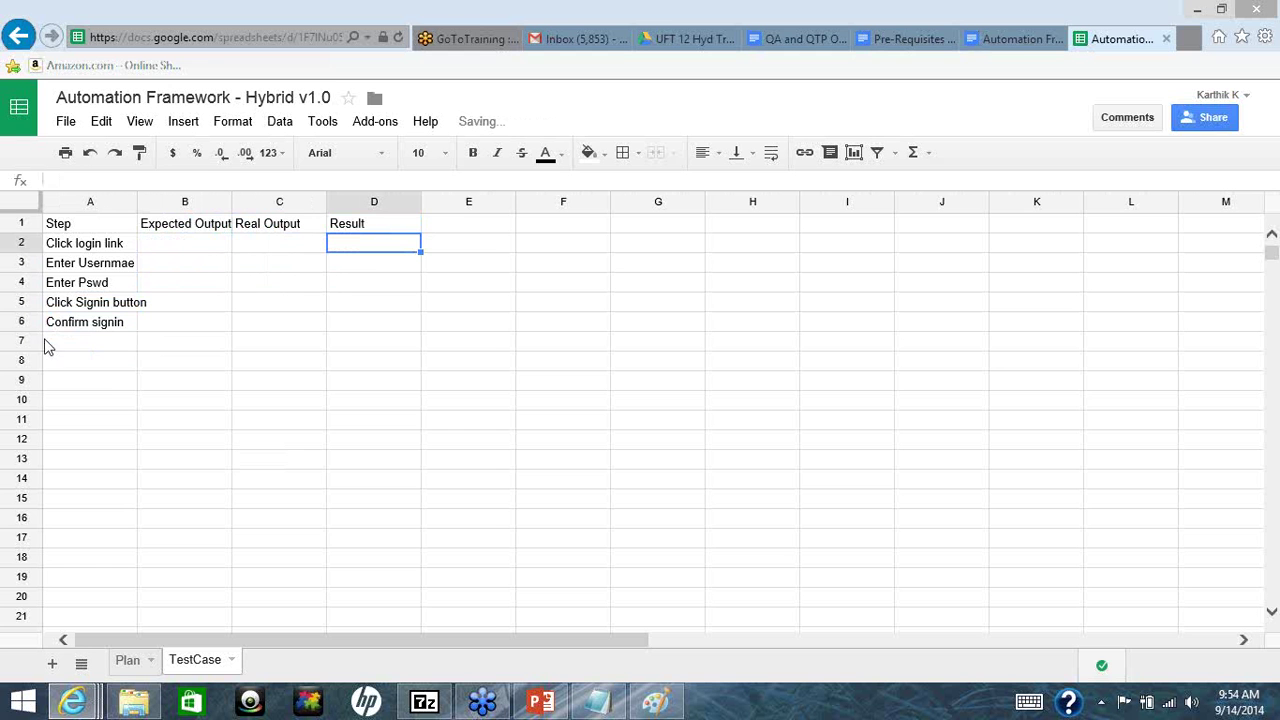
Enter the heading "Challenges" in cell A8 and the first challenge "Test Data insensitive" in A9
left_click(70, 370)
type("Challenges")
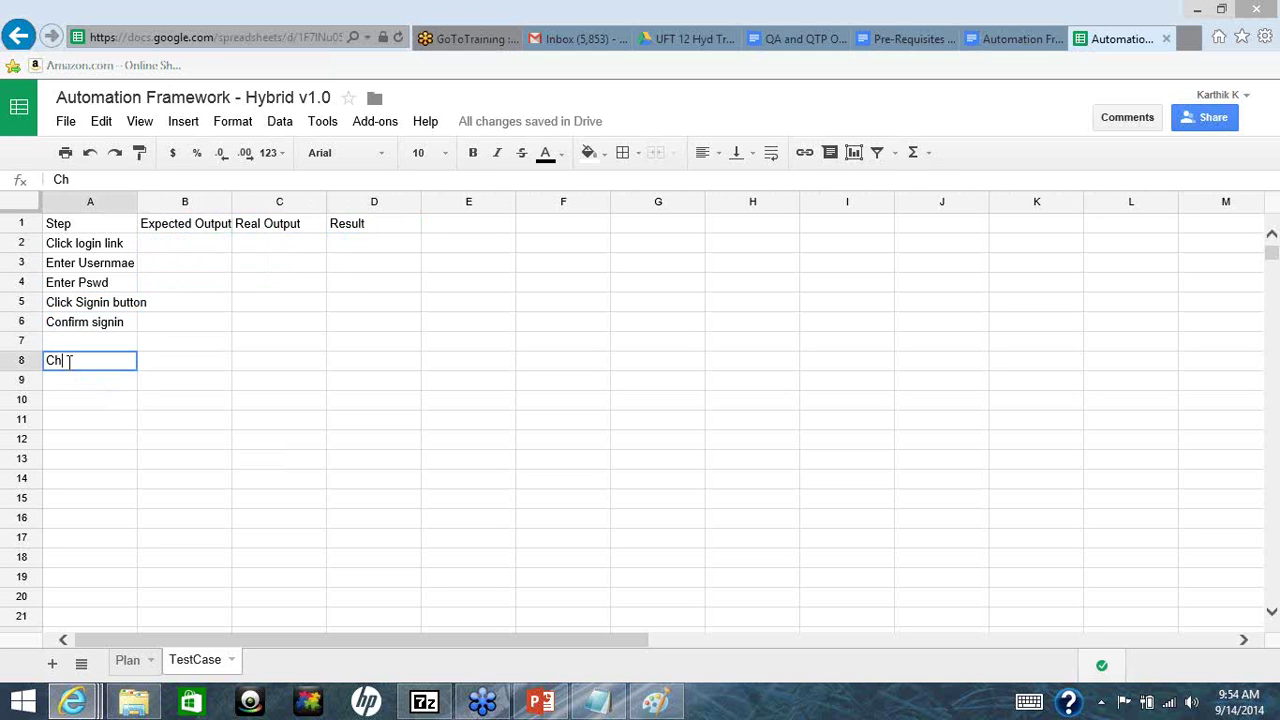
key("Return")
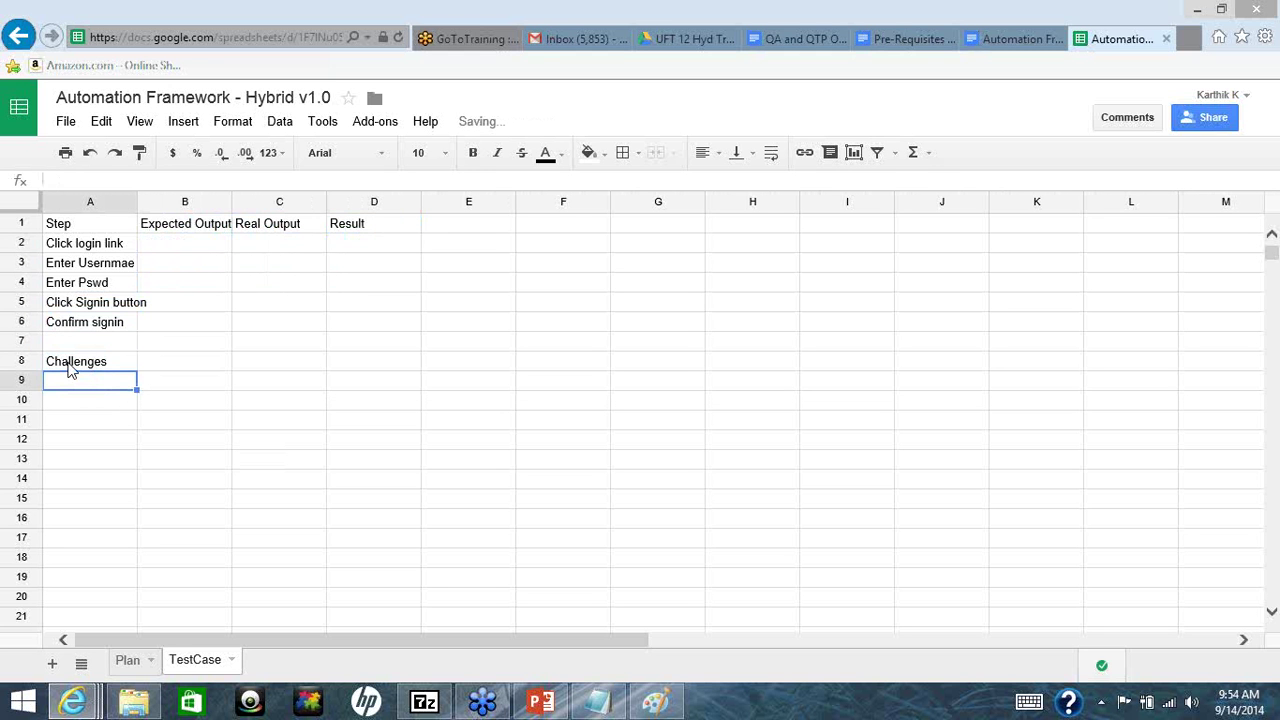
type("Test")
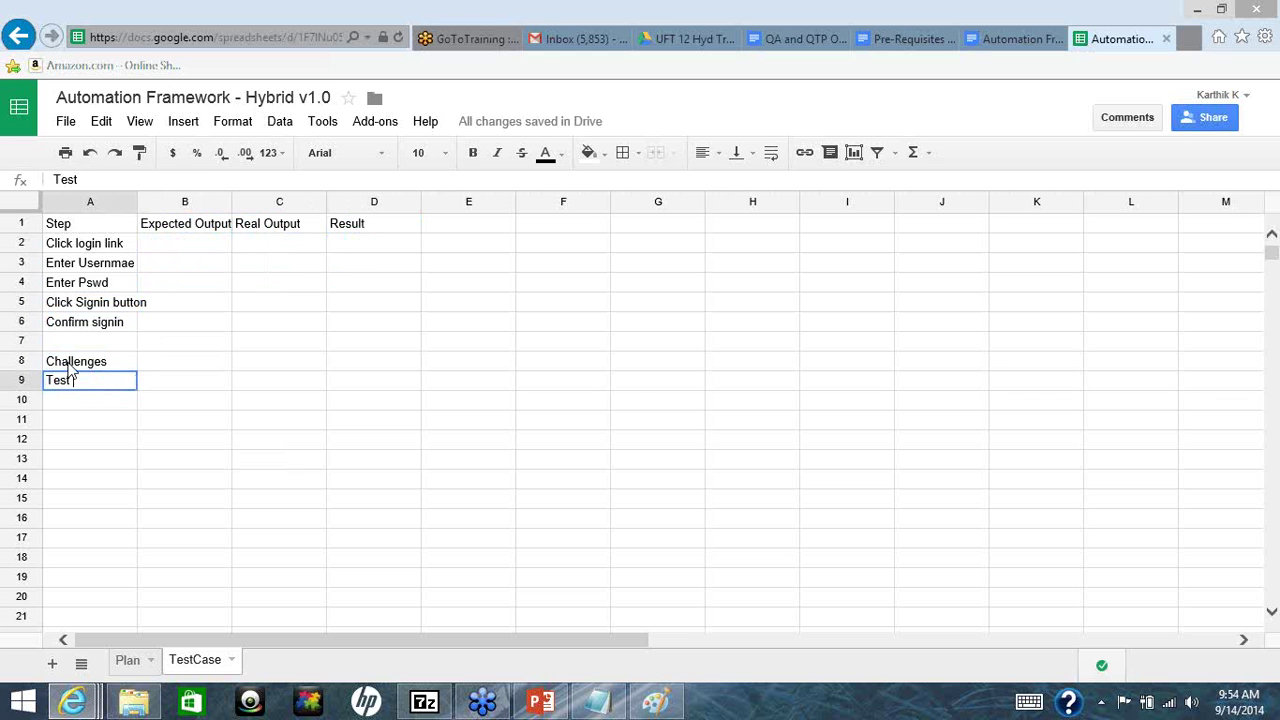
type(" Data insensitive")
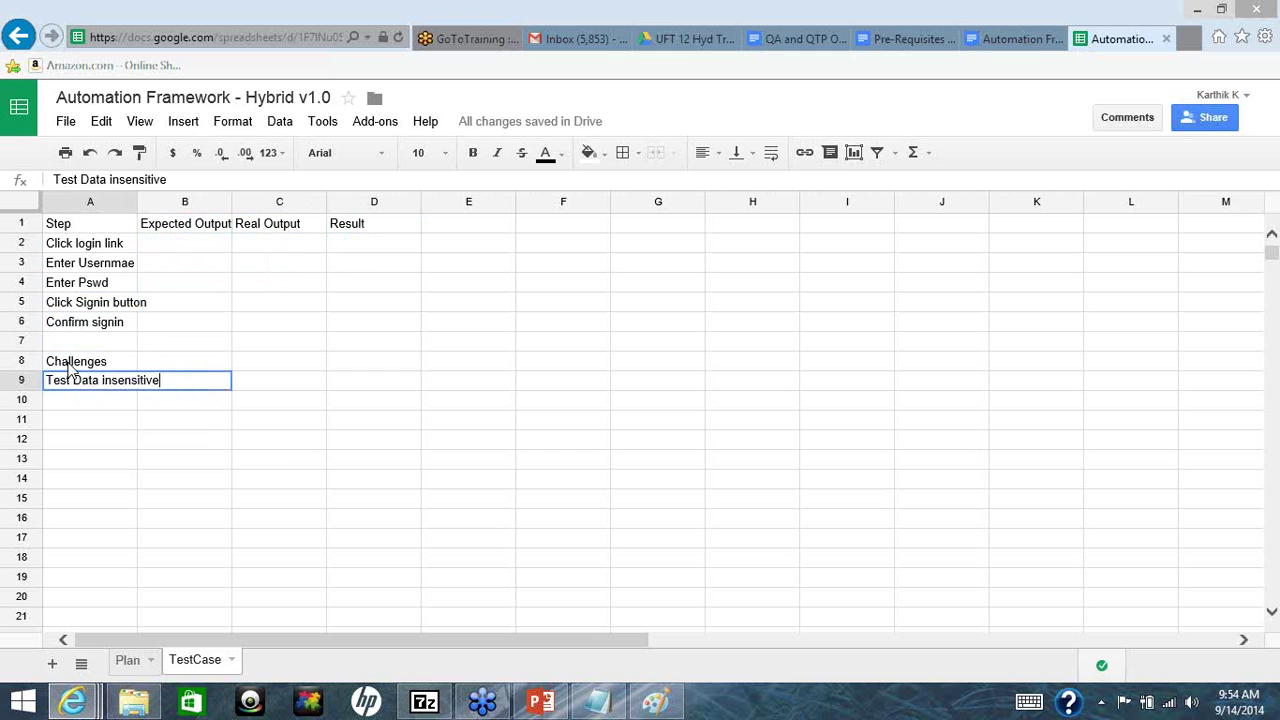
key("Tab")
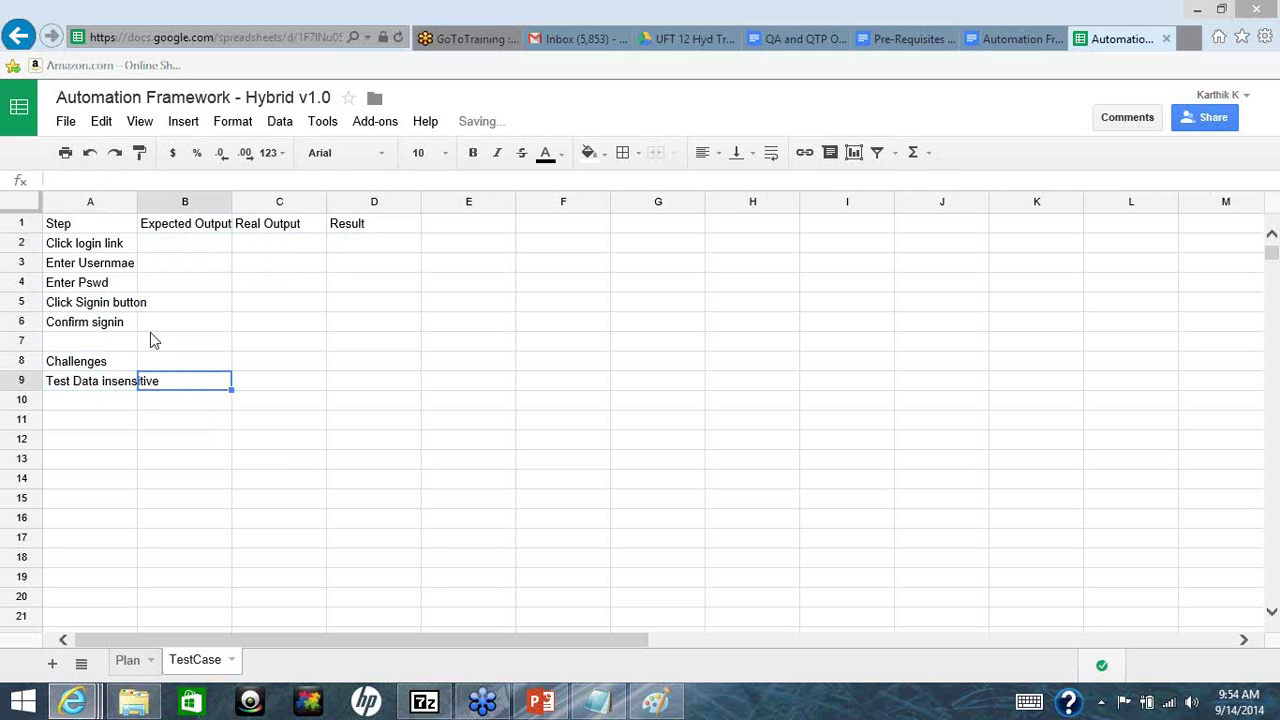
Insert a new column before the Expected Output column and give it the header "Data" in B1
right_click(165, 200)
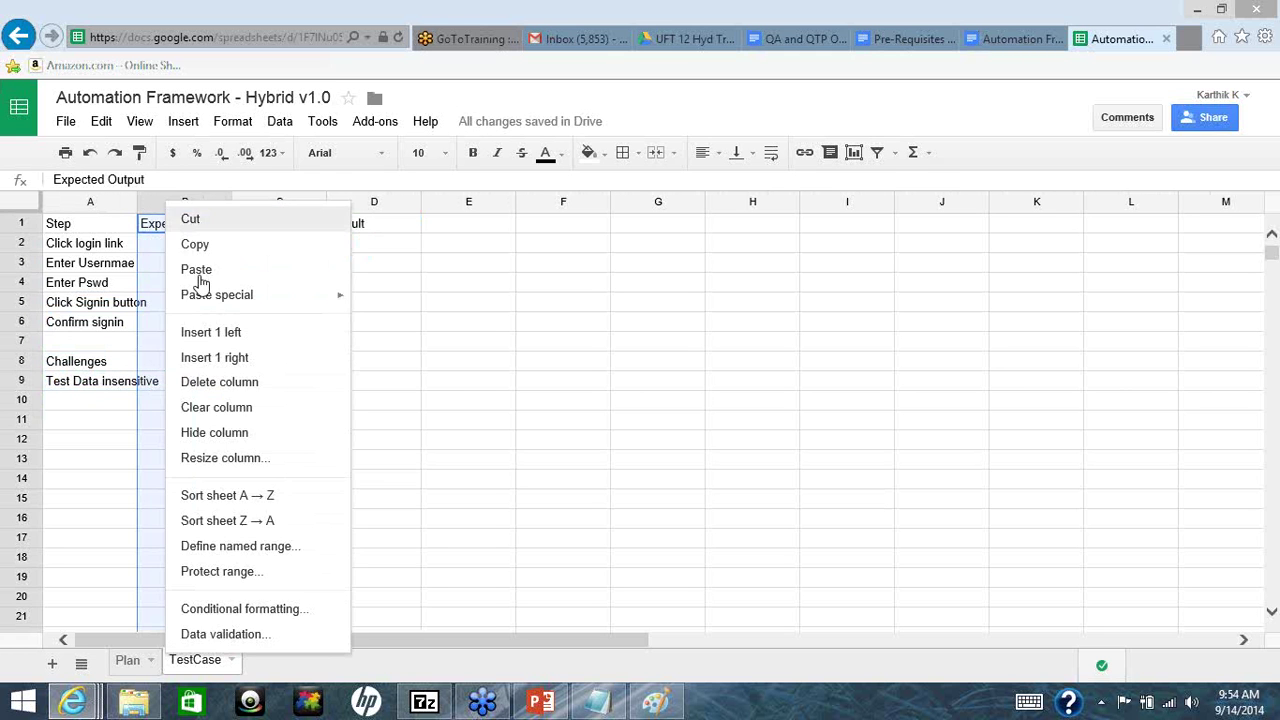
left_click(204, 331)
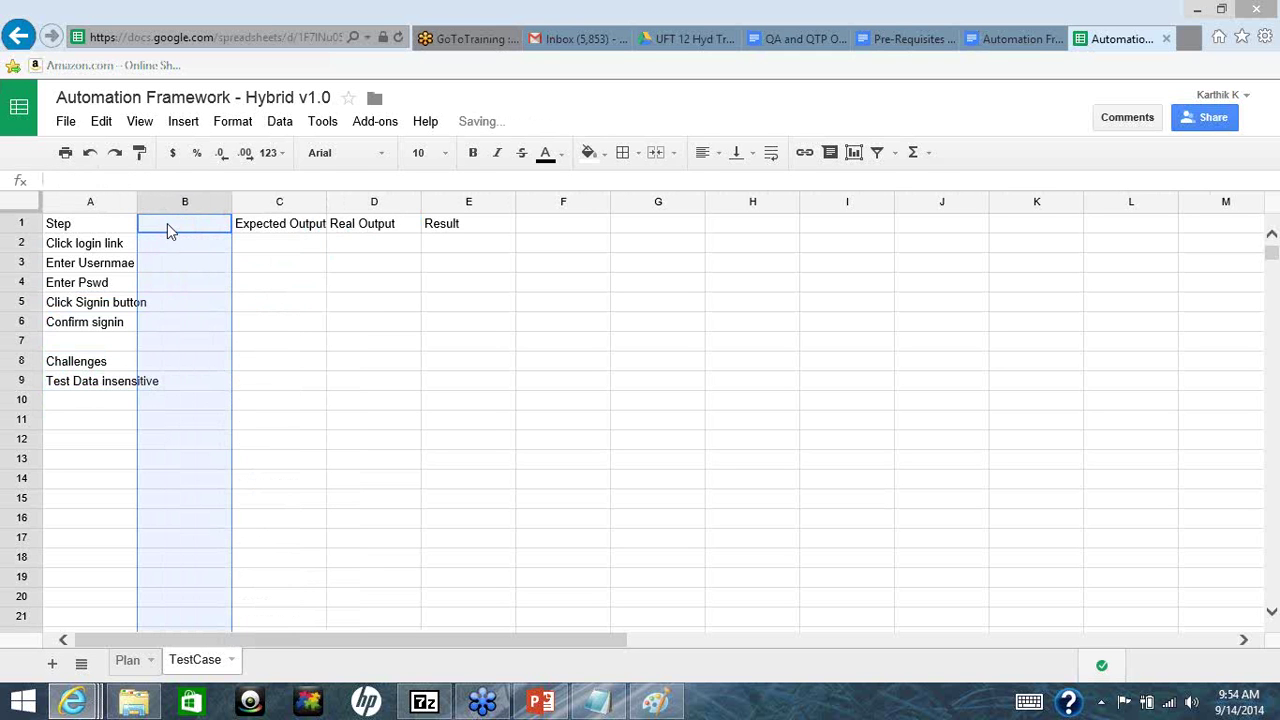
left_click(167, 223)
type("Data")
key("Return")
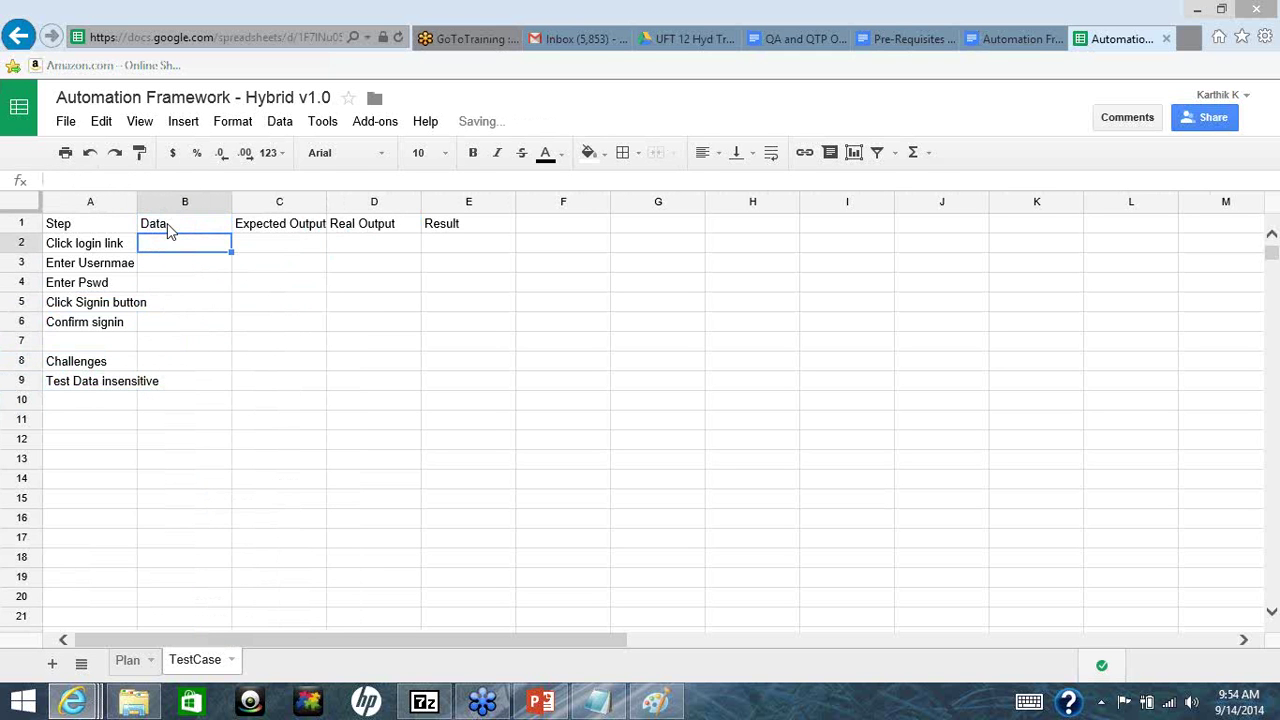
Fill the Data column with "UserName" in B3 and "Pswd" in B4
key("Return")
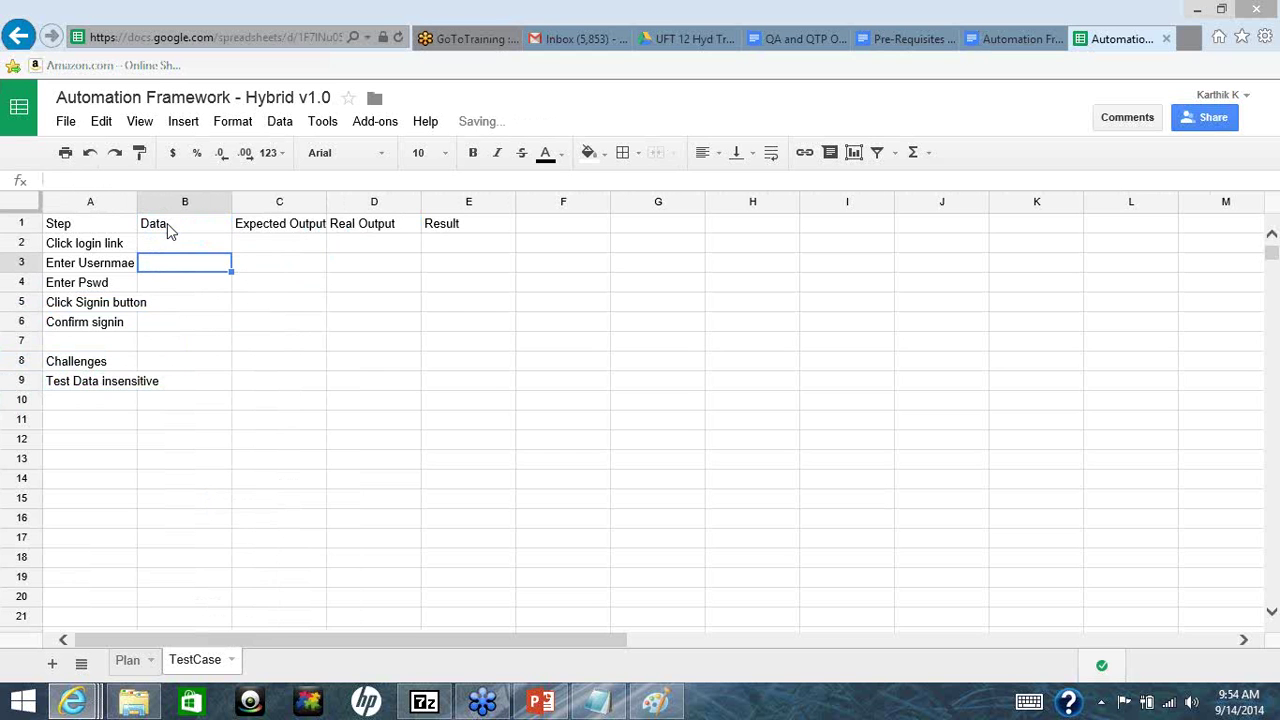
type("UserName")
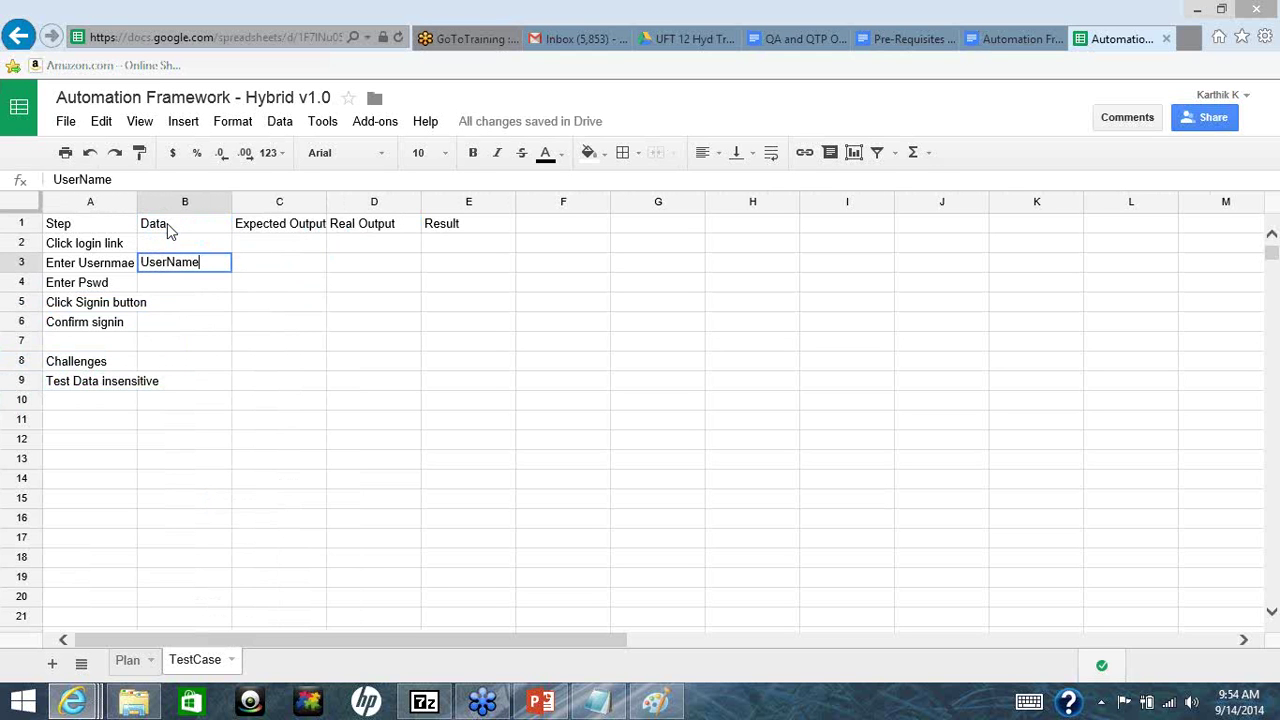
key("Return")
type("Pswd")
key("Return")
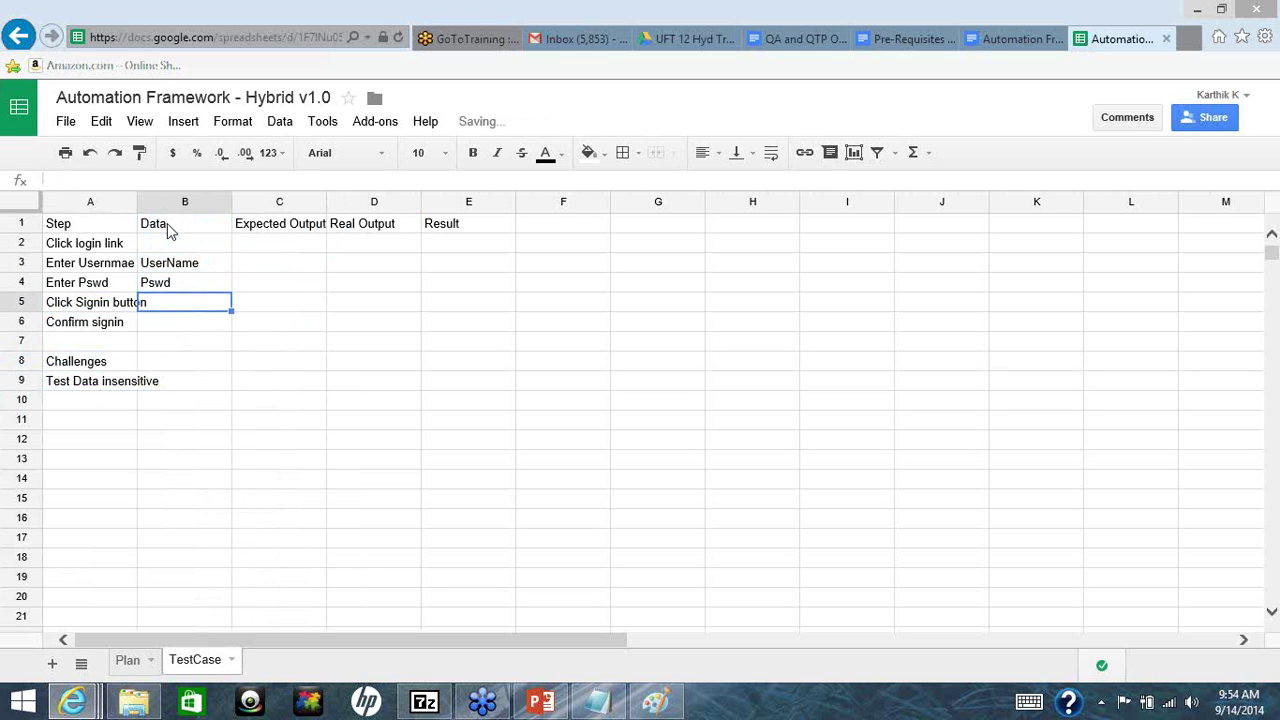
key("Return")
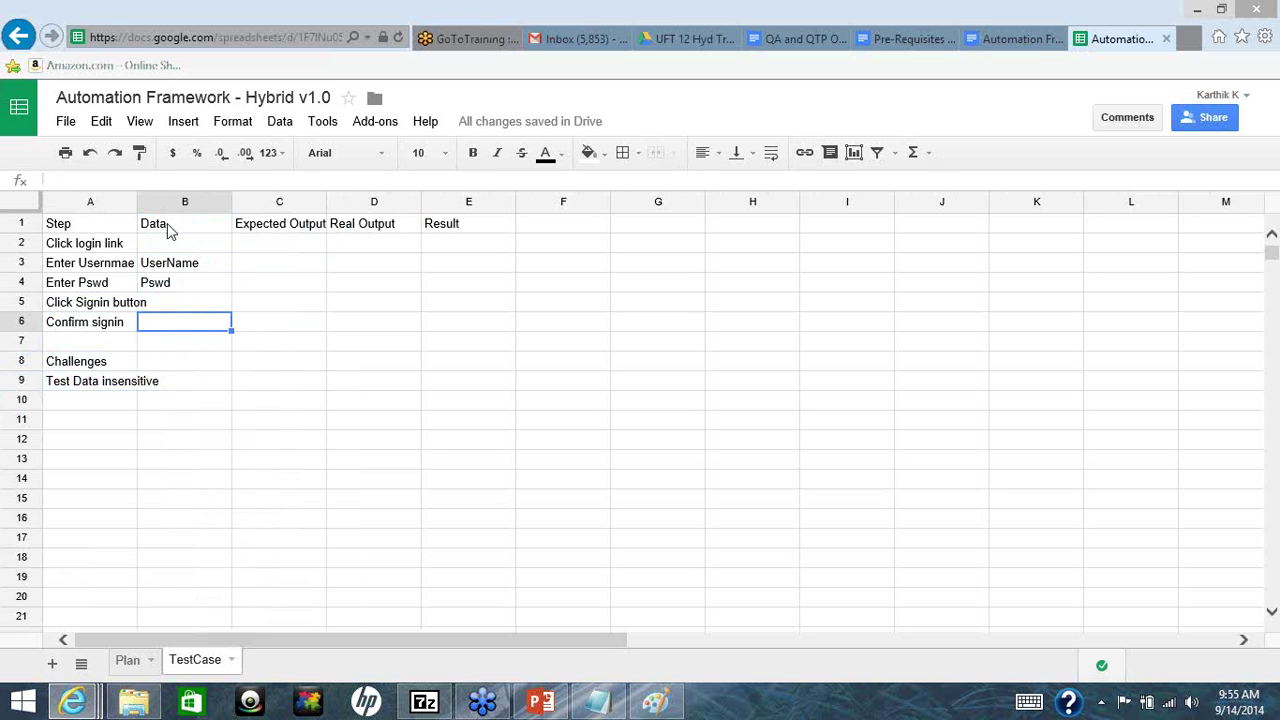
key("Up")
key("Up")
key("Up")
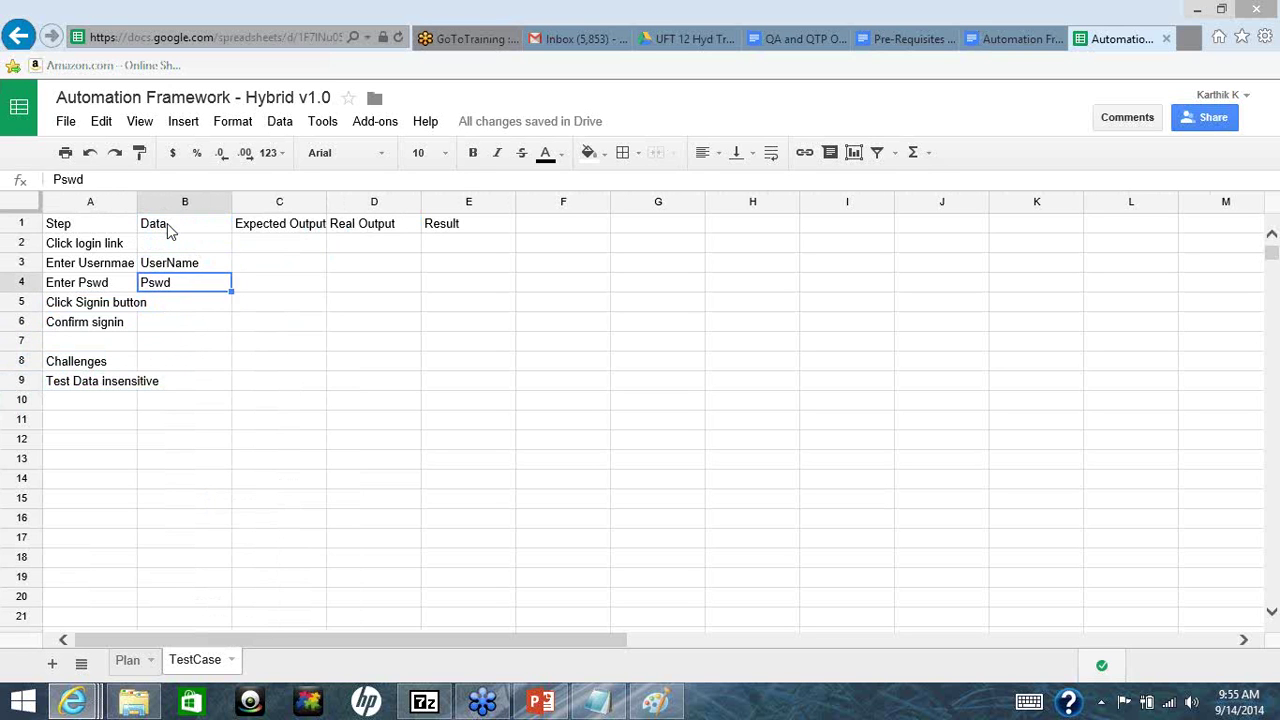
key("shift+Down")
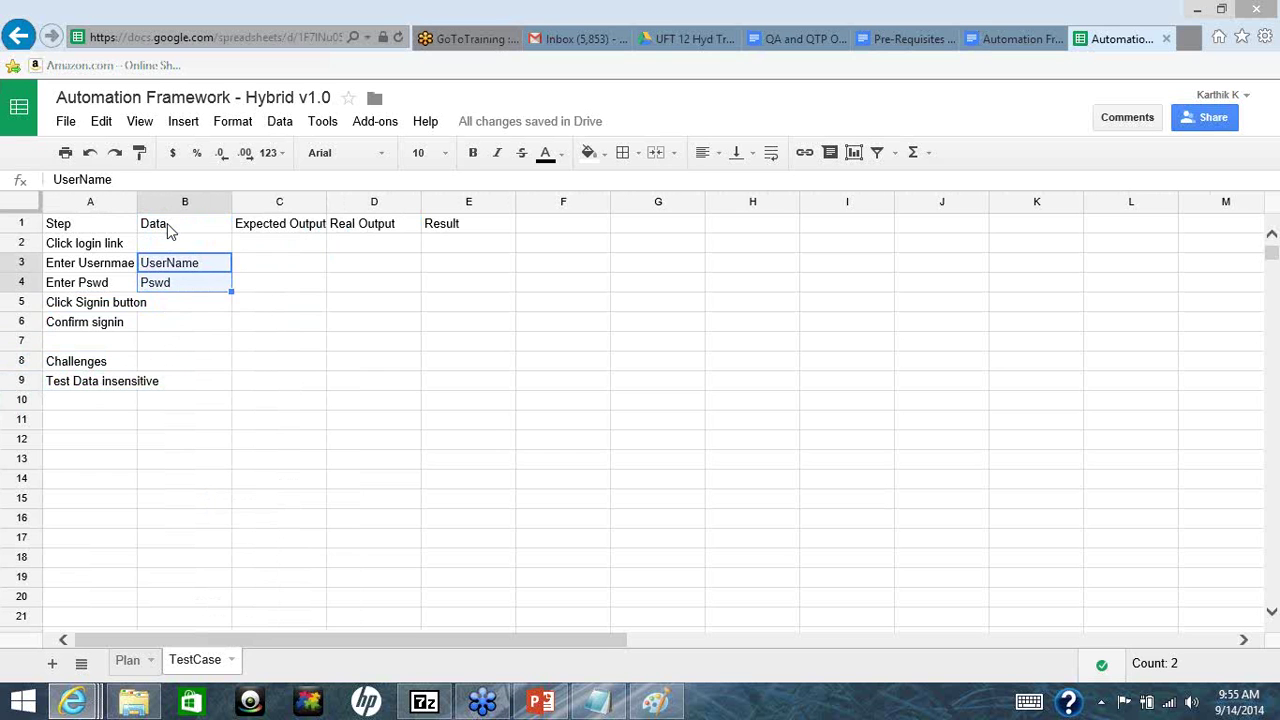
key("Down")
key("Down")
key("Down")
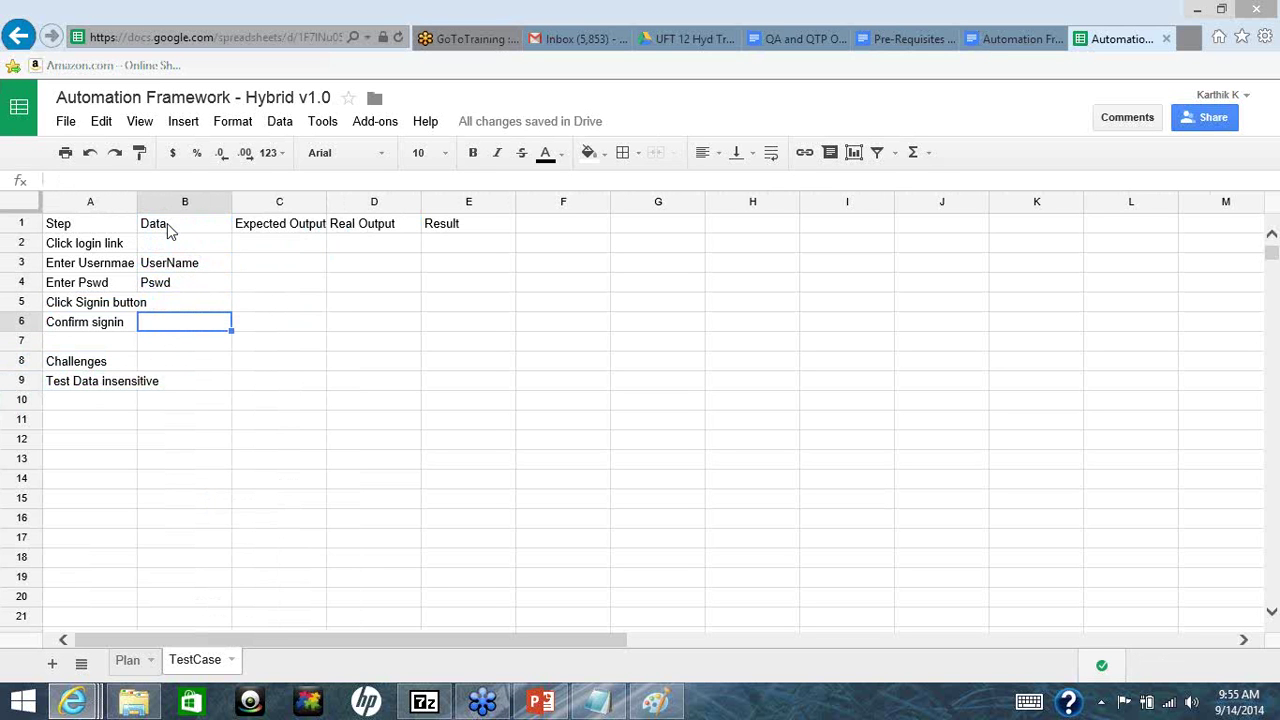
Enter "LoginMessage" in cell B6 as the data for the Confirm signin step
type("LoginMessage")
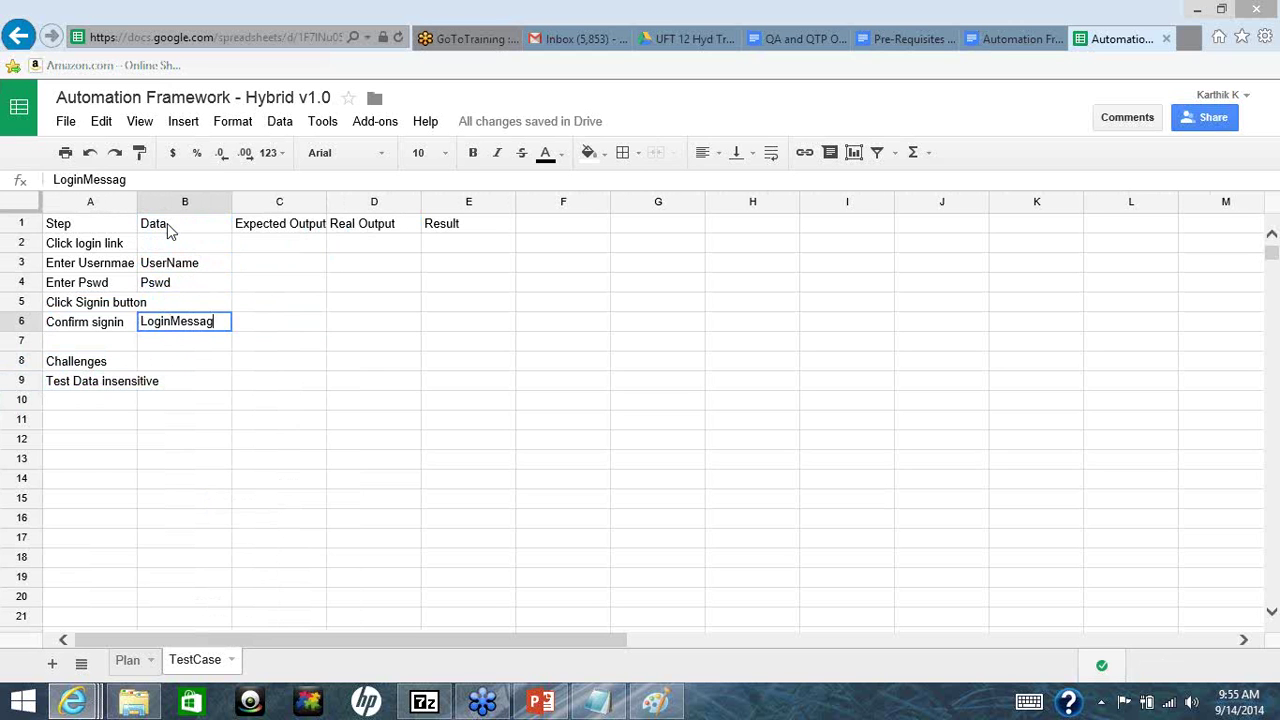
key("Return")
Write "Expose this specific functionality to various circumstances." in cell B9 beside the test data challenge
key("Down")
key("Down")
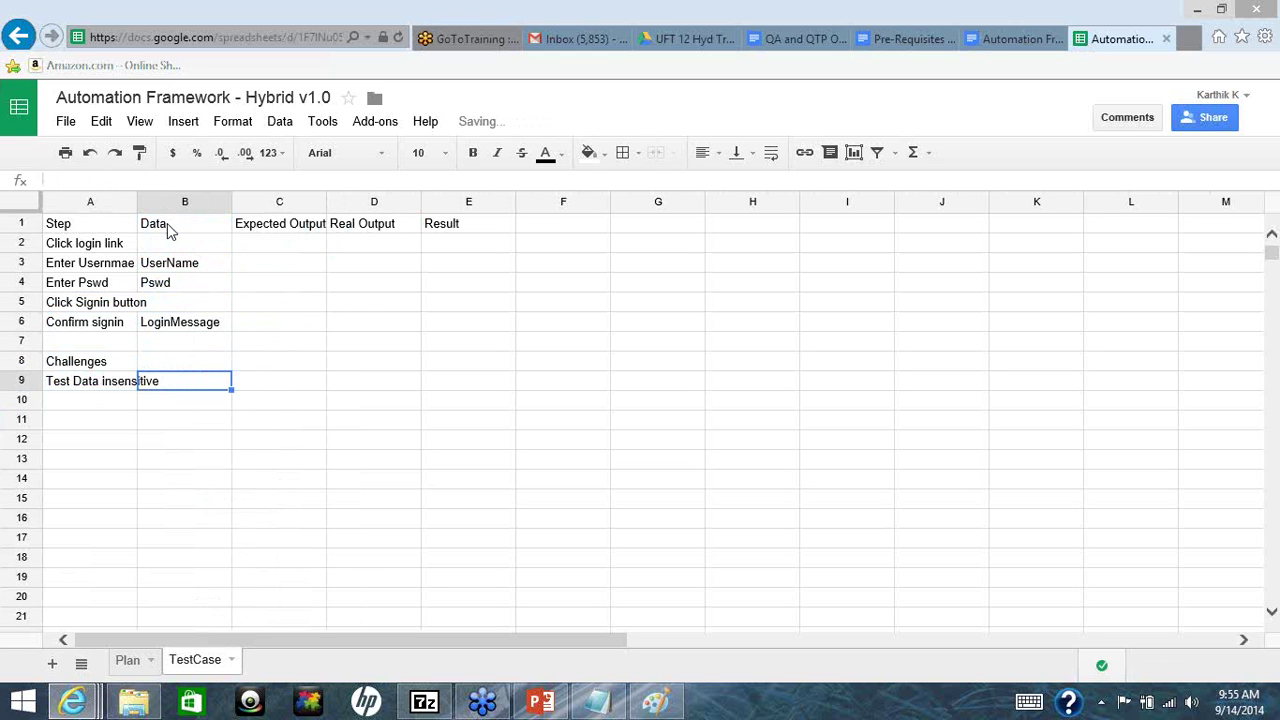
type("Exce")
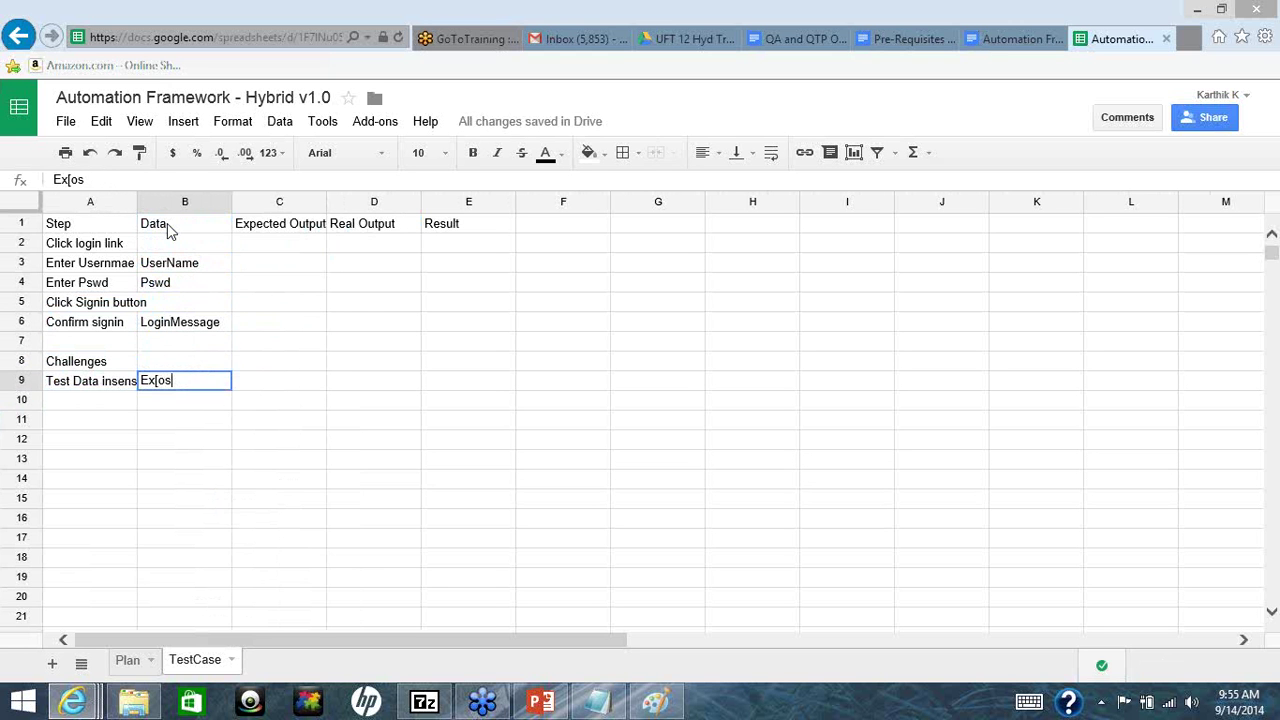
key("BackSpace")
key("BackSpace")
type("pose the")
key("BackSpace")
type("is specifi")
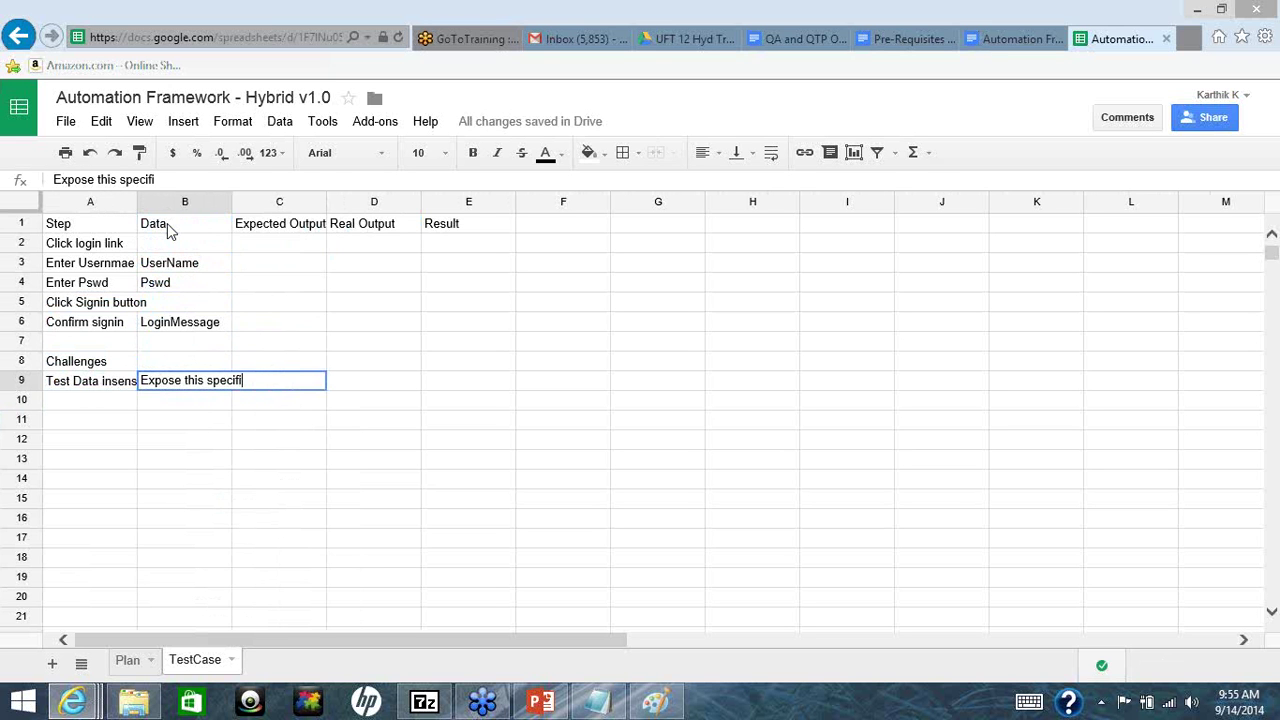
type("c functioanl")
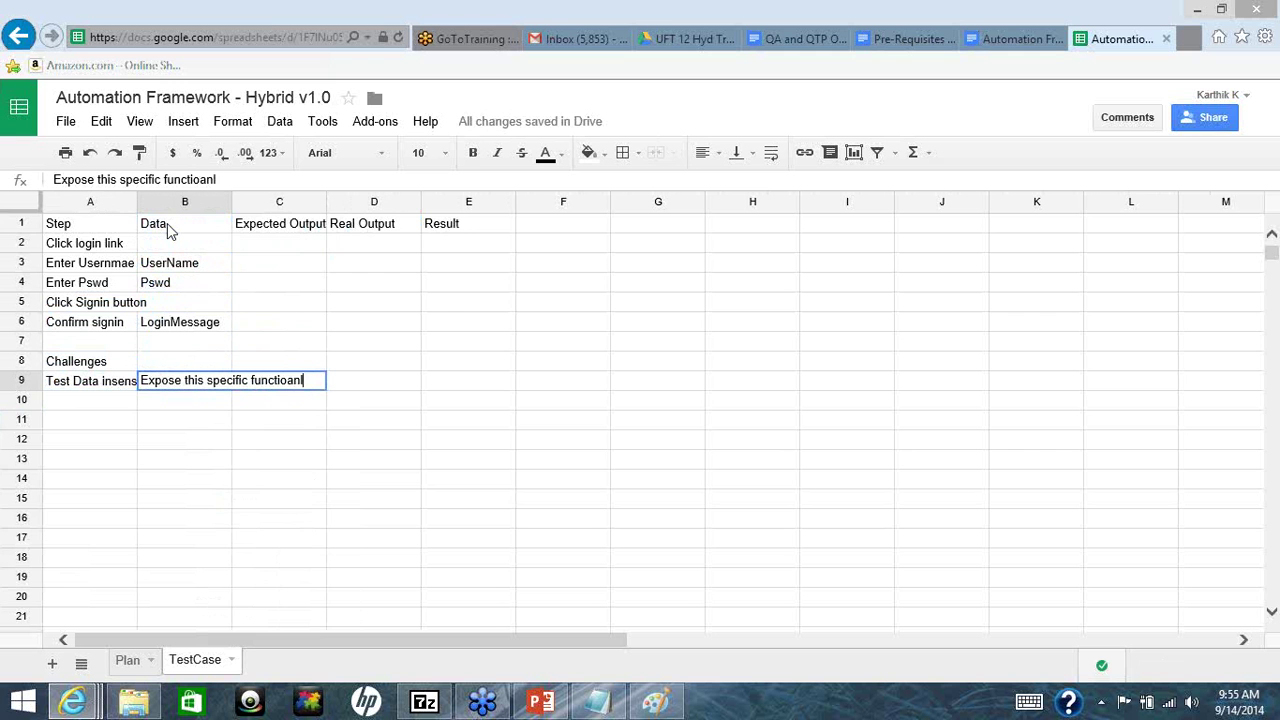
key("BackSpace")
key("BackSpace")
key("BackSpace")
type("nality to variou")
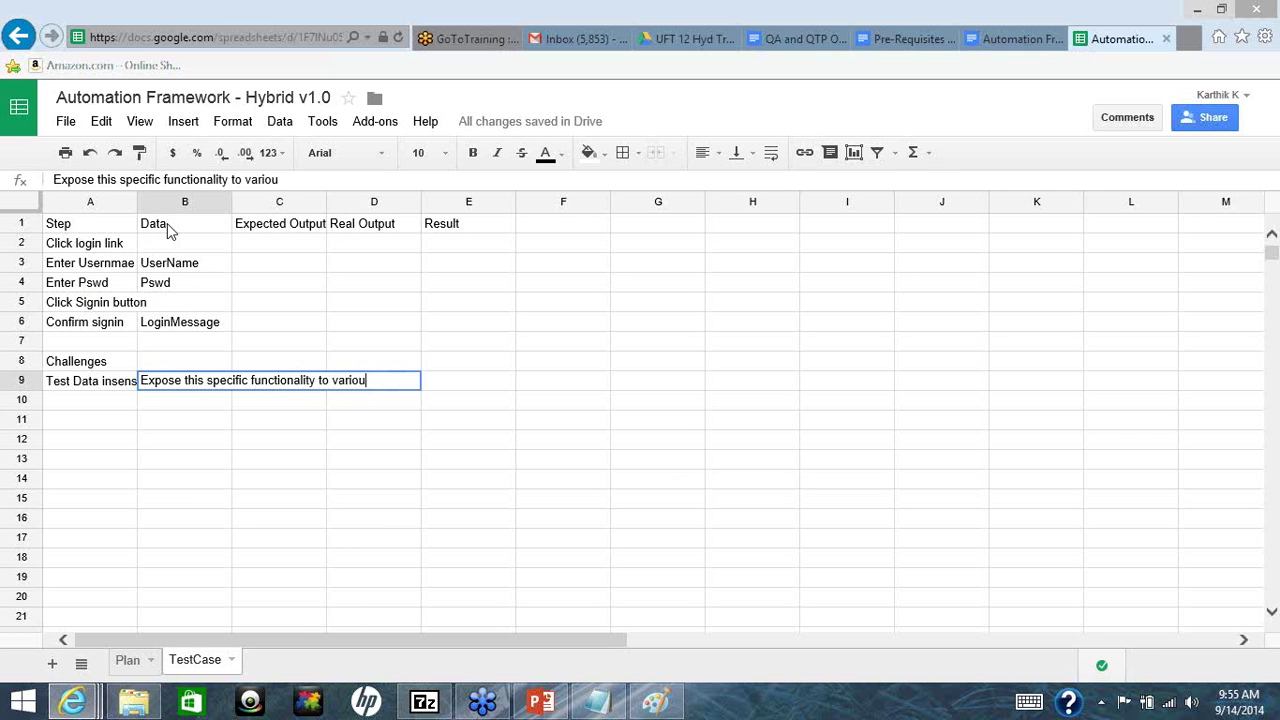
type("s circumst")
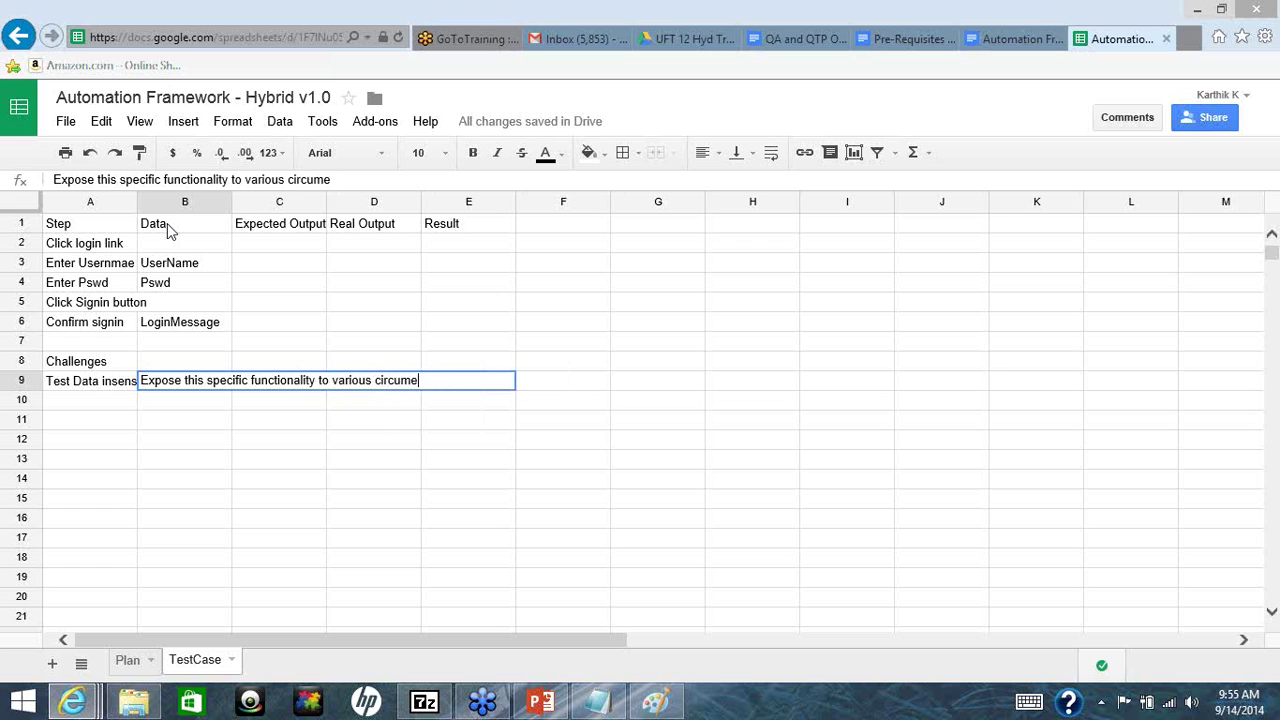
type("ances.")
Make the column headers in A1:E1 bold
left_click_drag(114, 228, 459, 216)
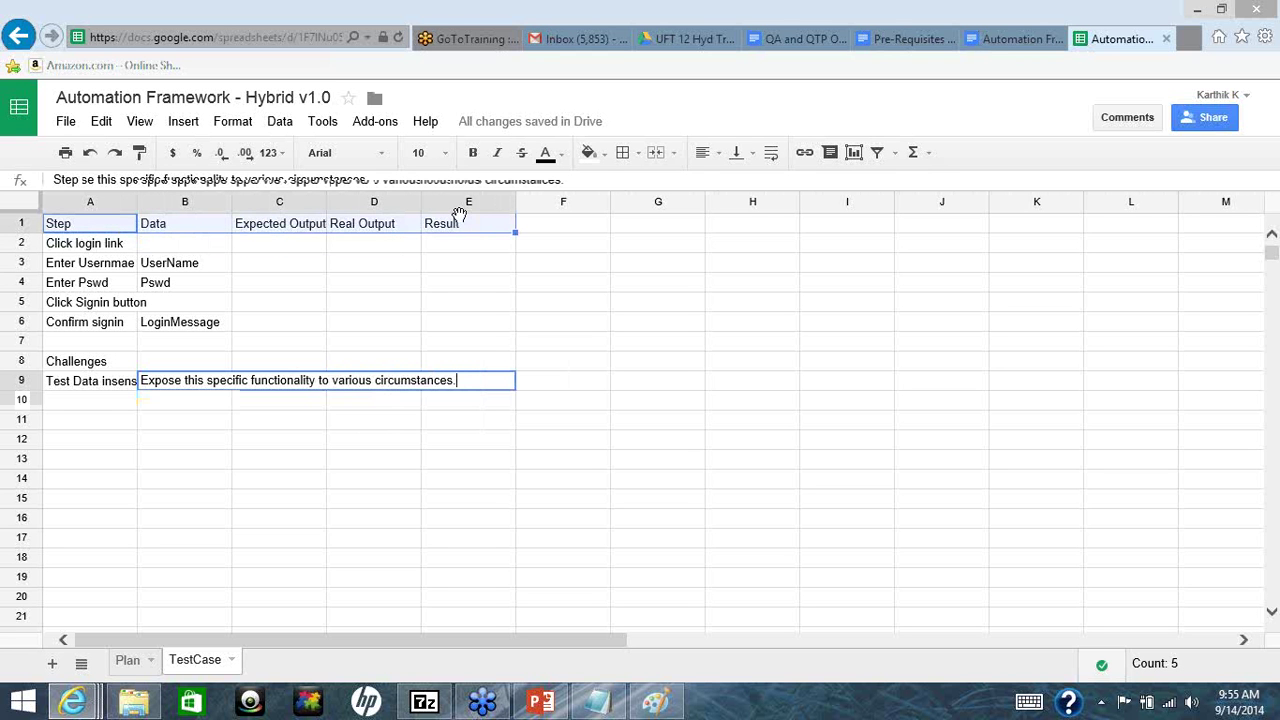
key("ctrl+b")
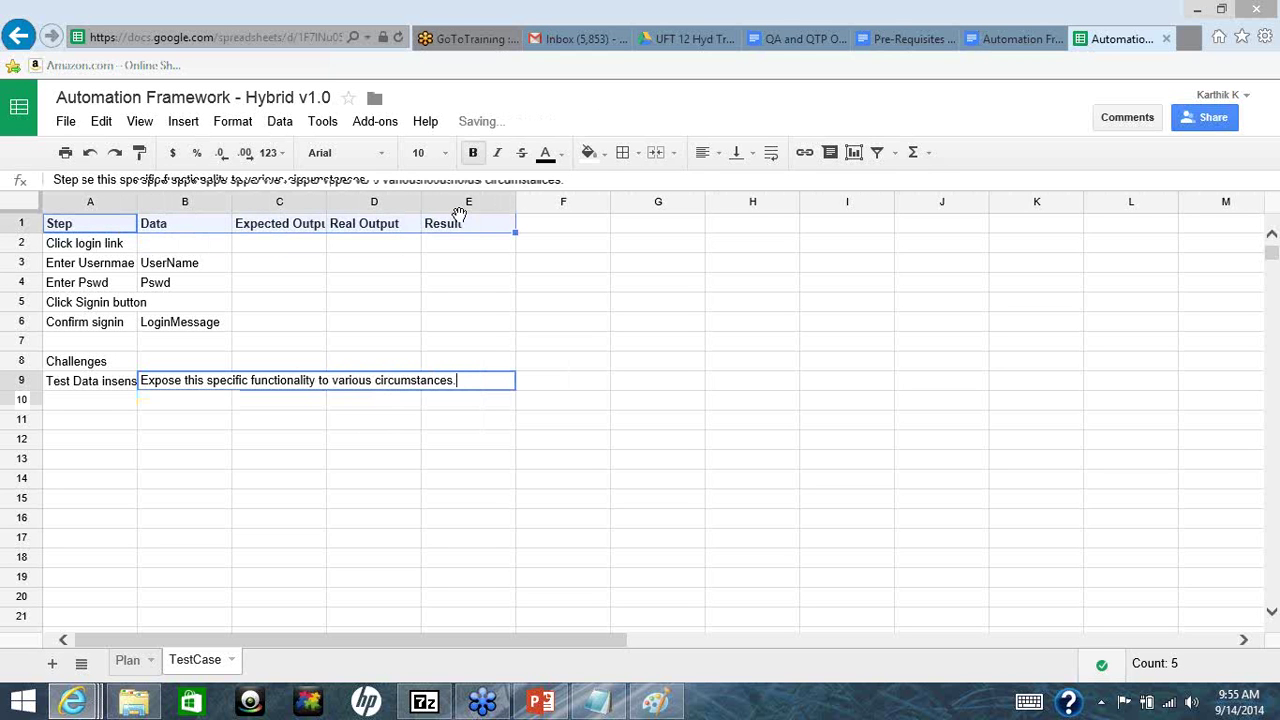
Add the challenge "Maintenance requires code level changes" in cell A10
left_click(100, 390)
left_click(104, 399)
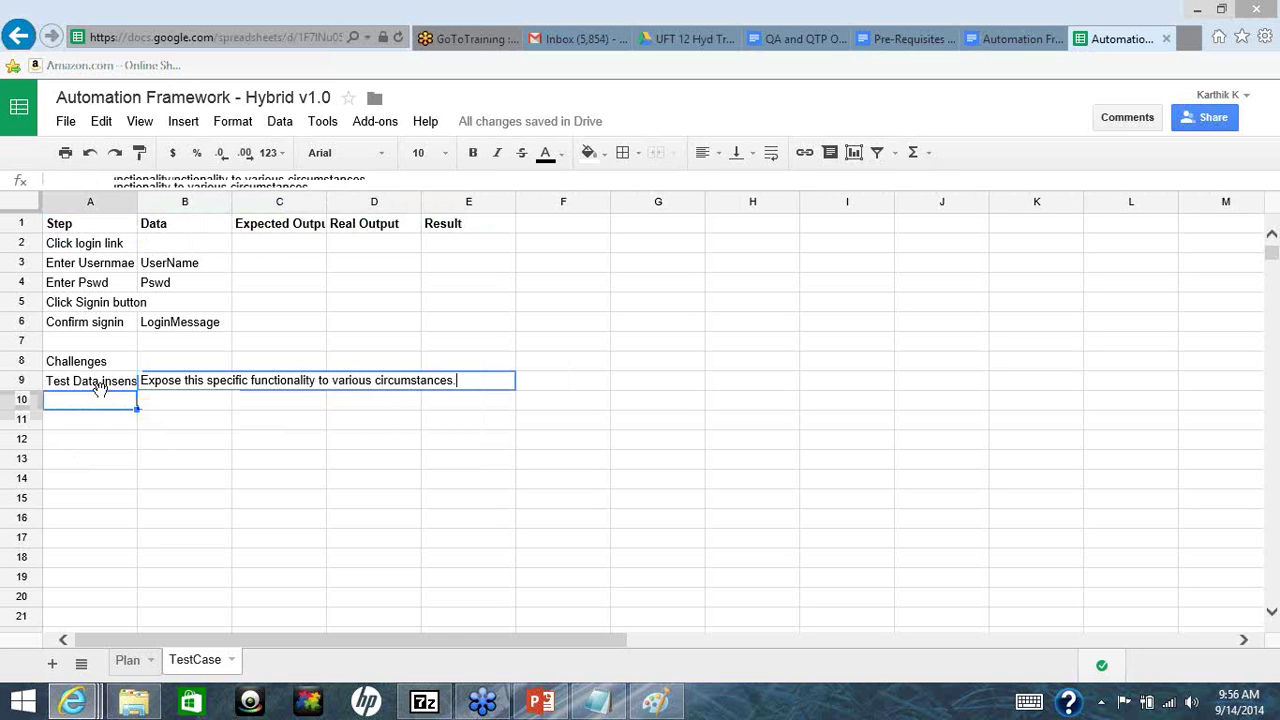
type("Mainte")
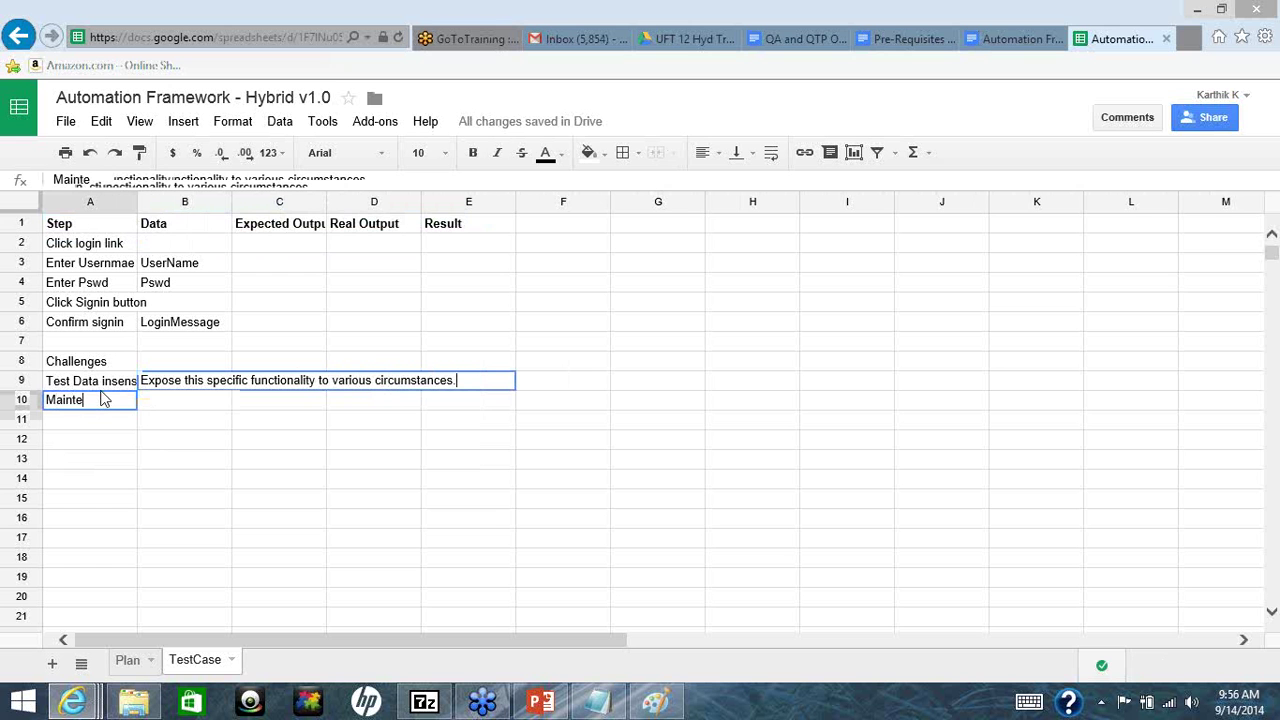
type("nance re")
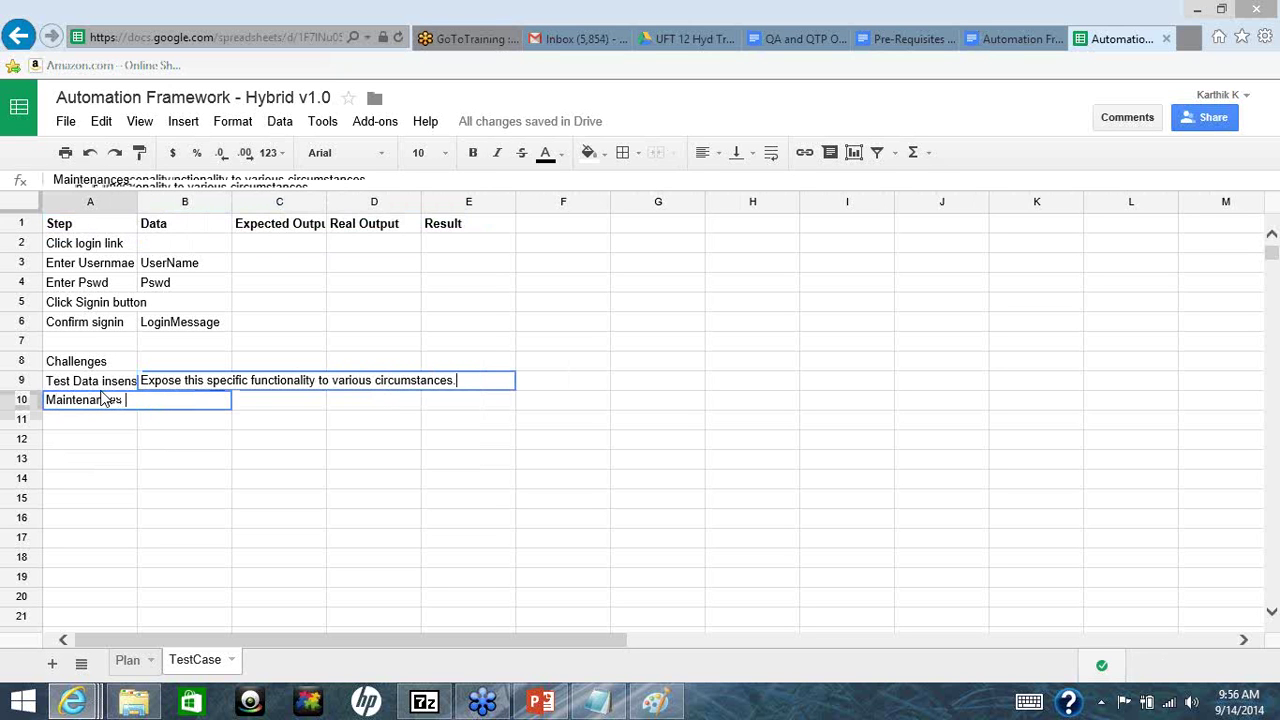
type("quires code")
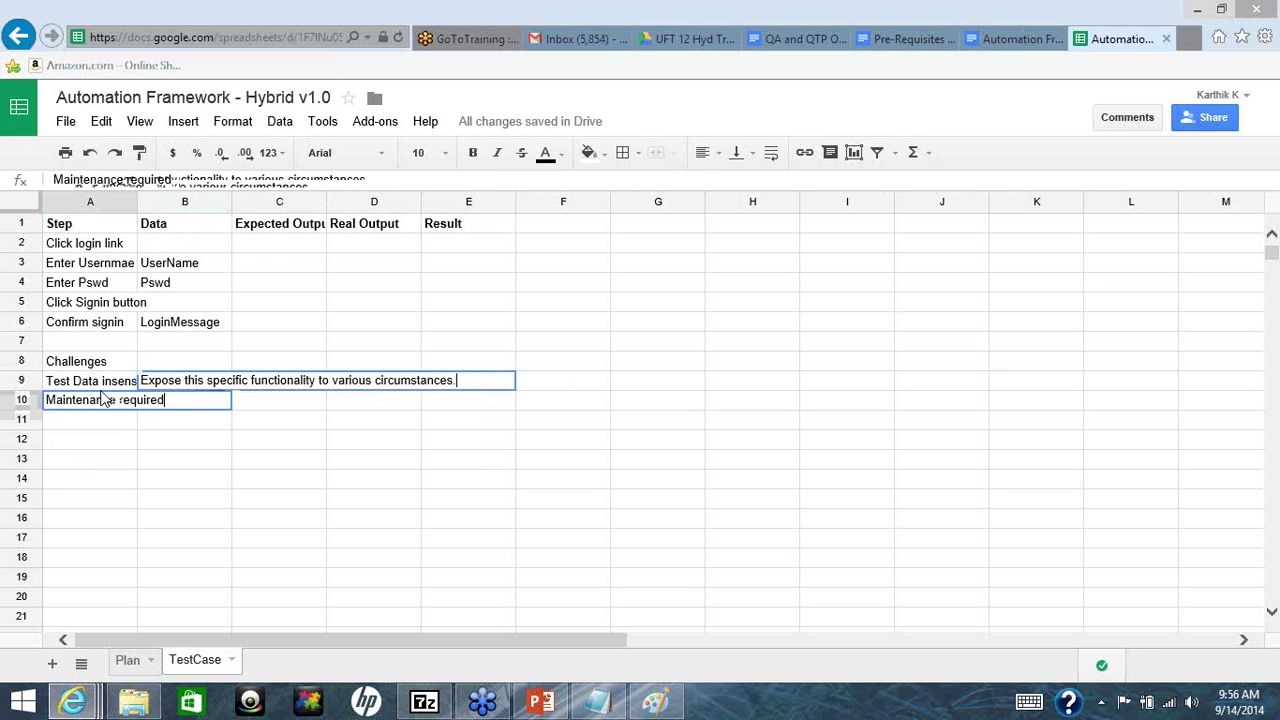
type(" level changes")
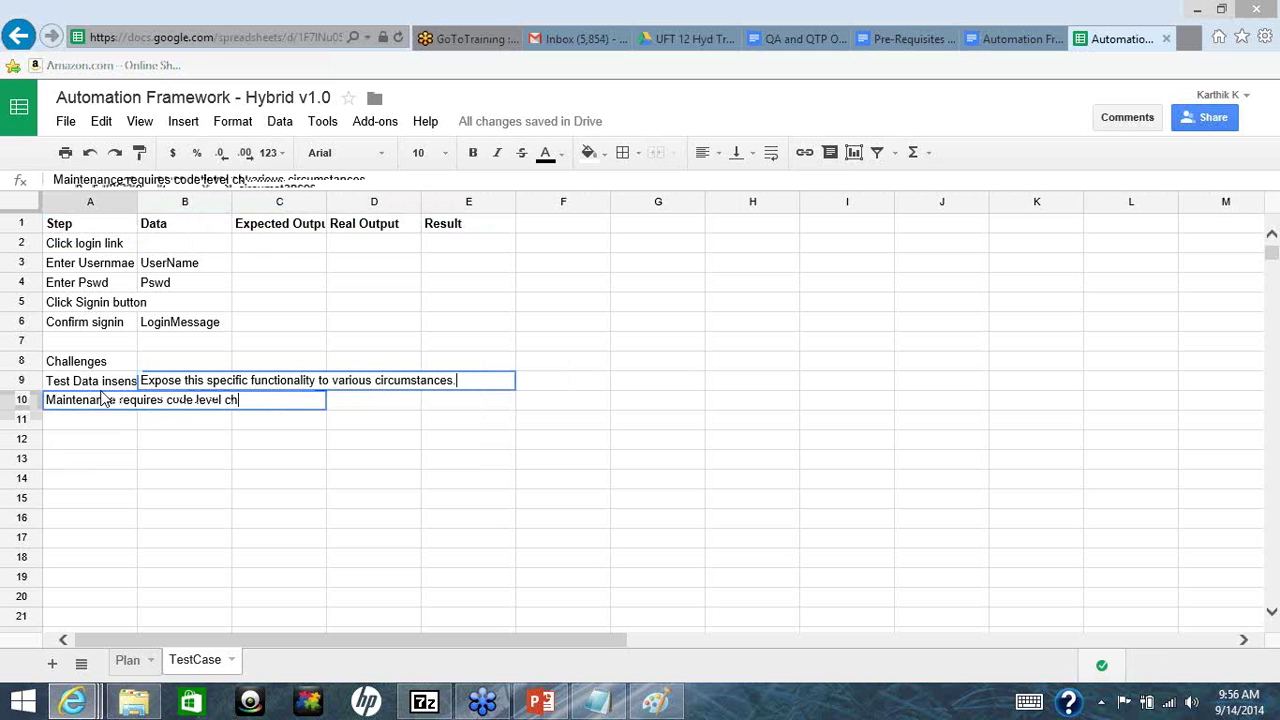
key("Return")
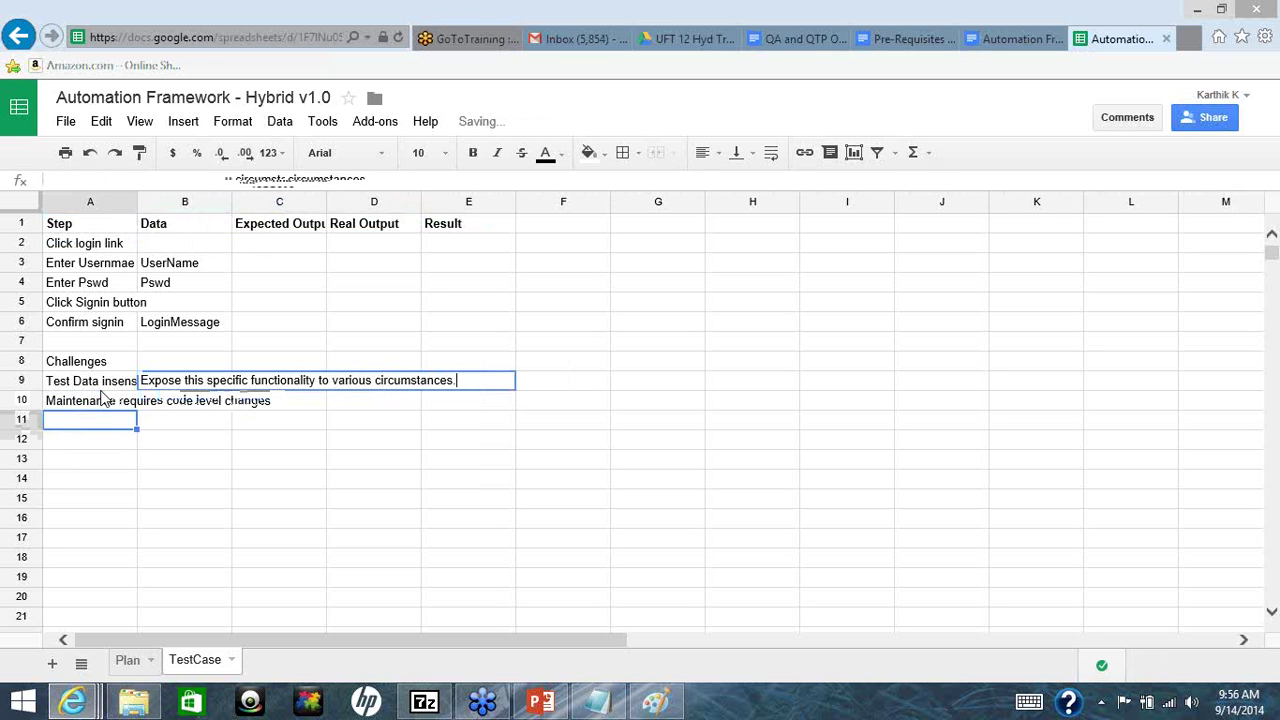
Make the "Challenges" heading in cell A8 bold
key("Up")
key("Up")
key("Up")
key("ctrl+b")
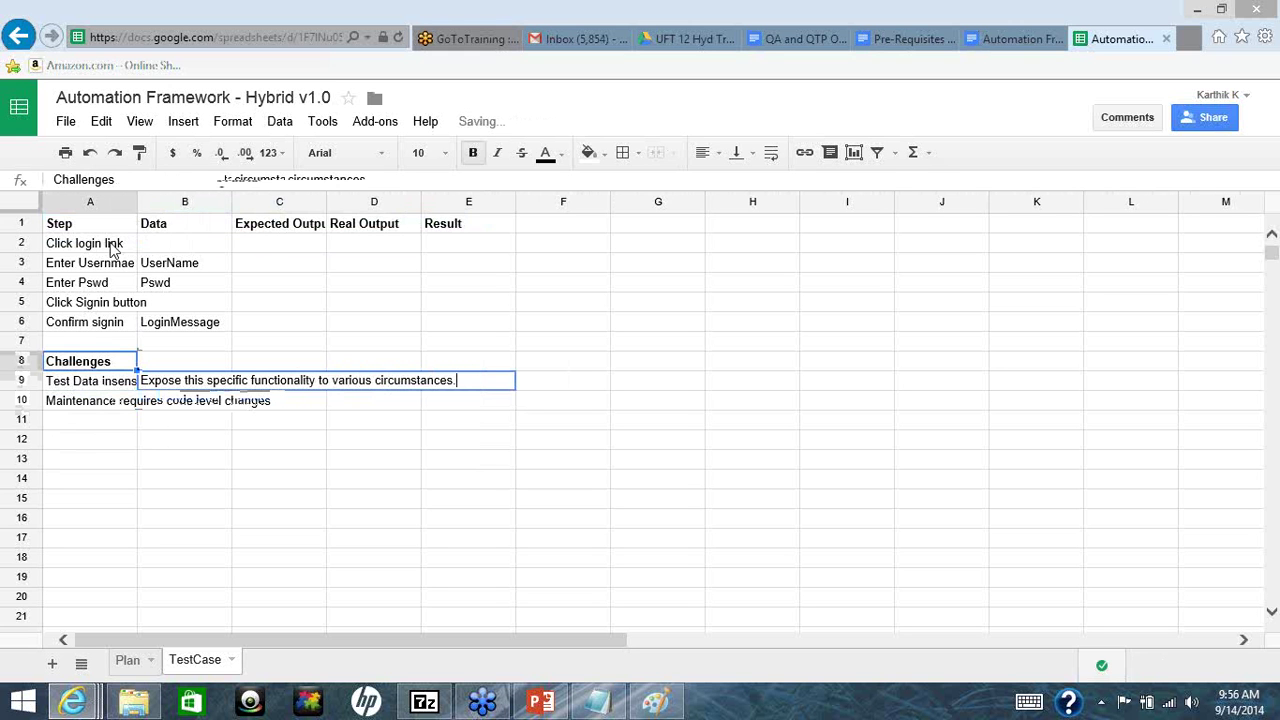
Add the challenge "It is not linked with other test cases." in cell A11
left_click_drag(112, 250, 110, 330)
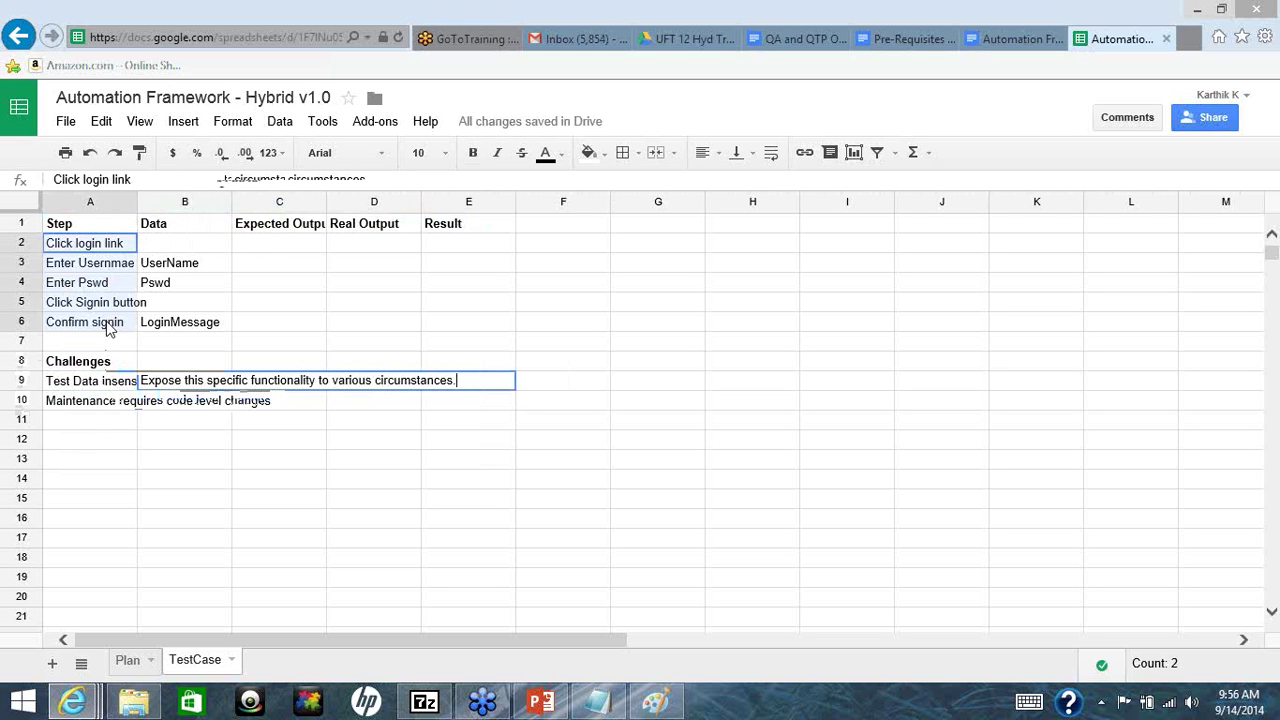
left_click(90, 421)
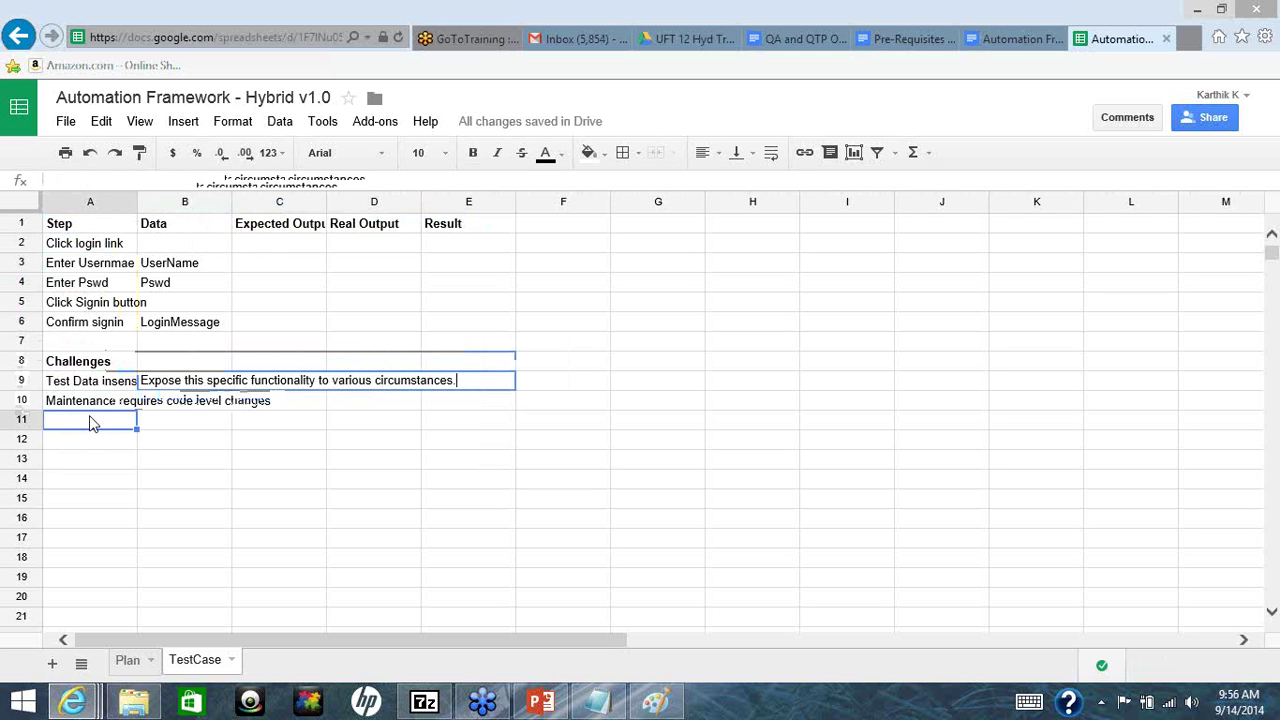
type("It is not lo")
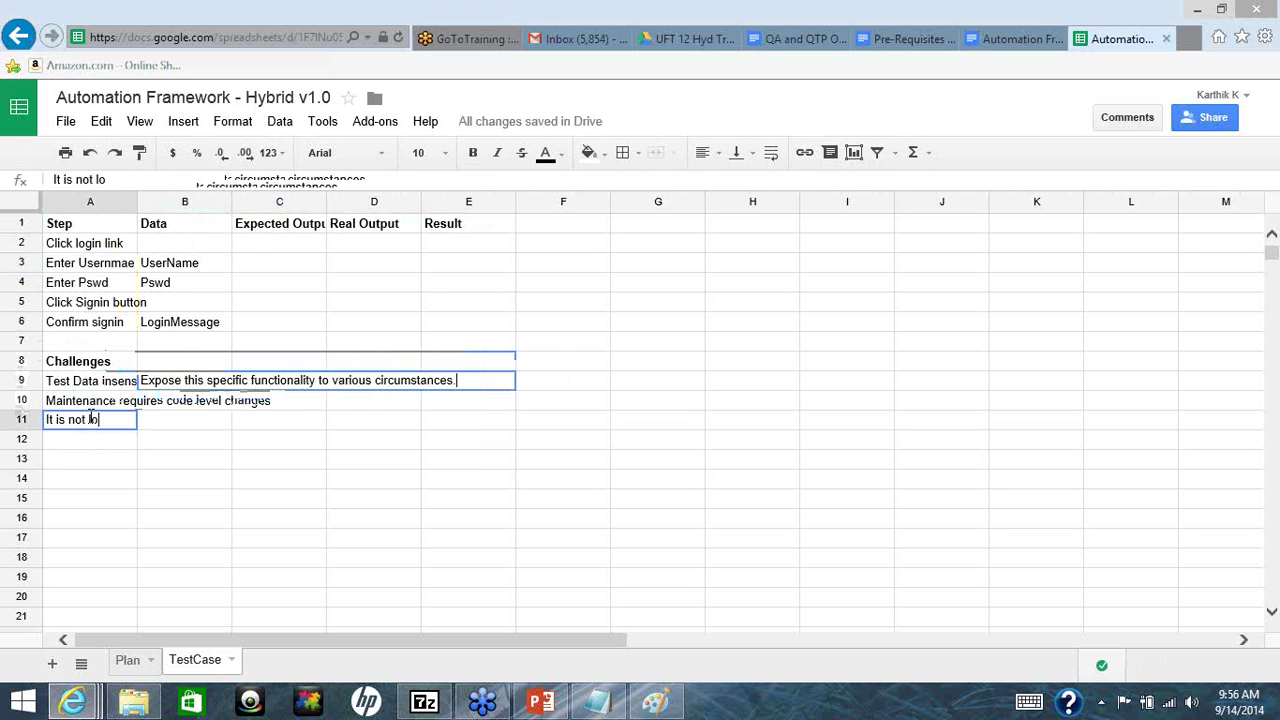
key("BackSpace")
key("BackSpace")
type("linked with other test cases")
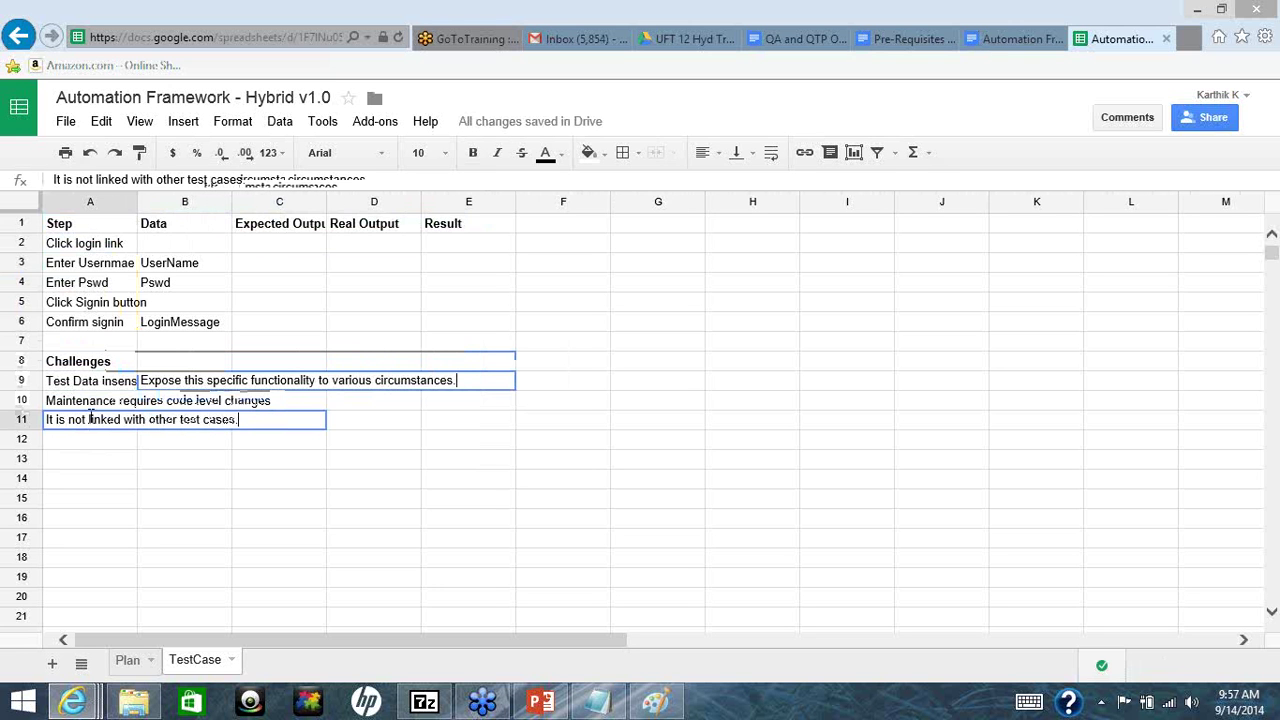
Finish the challenge text in cell A11 with a period and commit the entry
type(".")
key("Return")
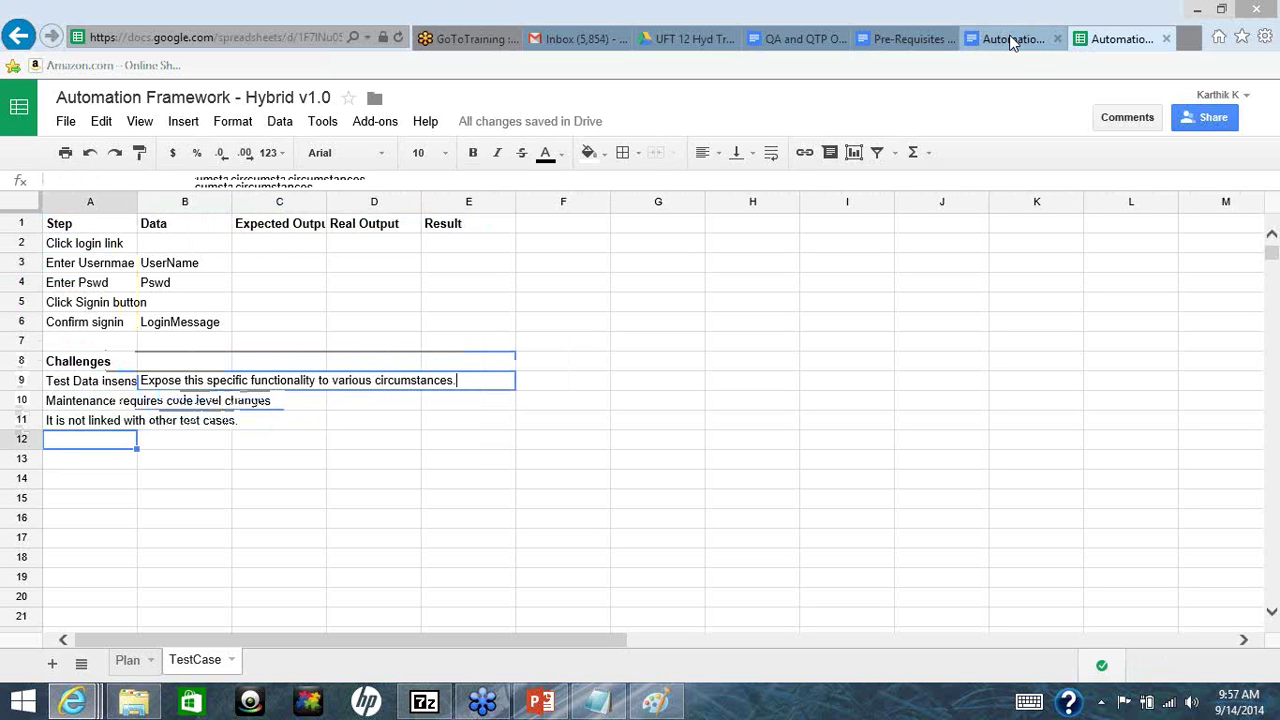
Add a new sheet to the spreadsheet and rename the TestCase sheet as SampleTestCase
left_click(54, 664)
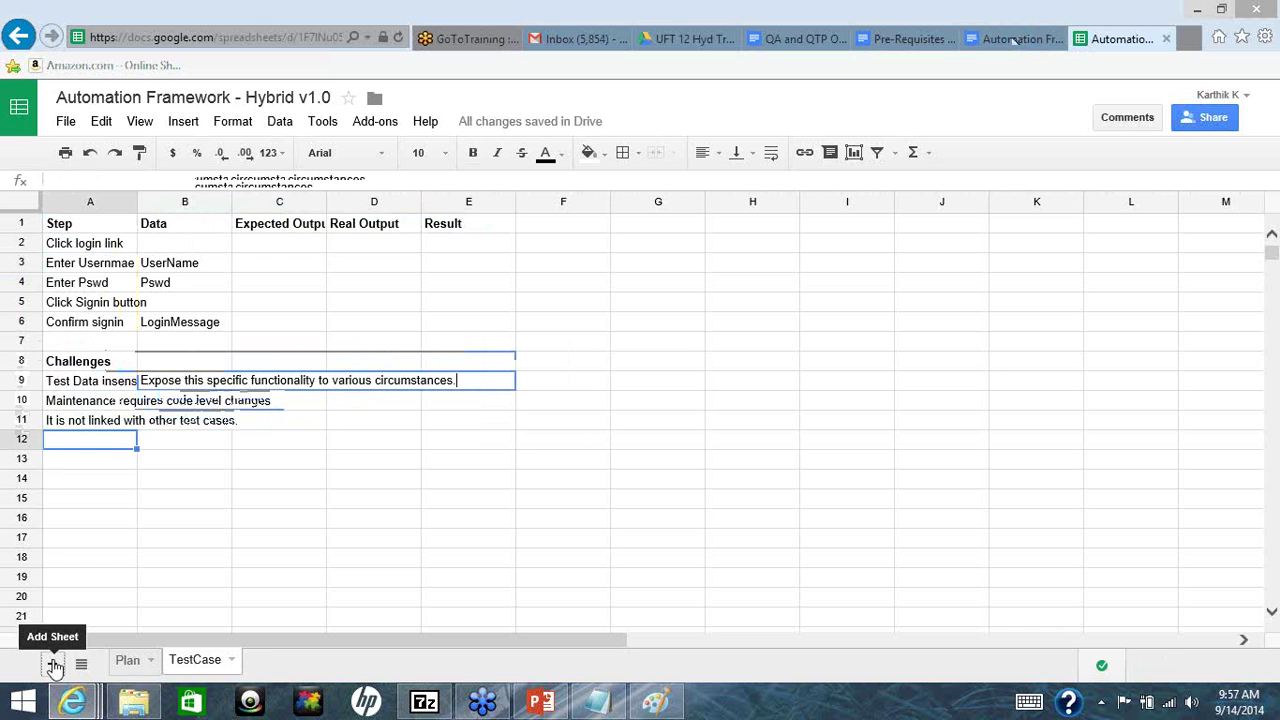
left_click(200, 670)
right_click(197, 666)
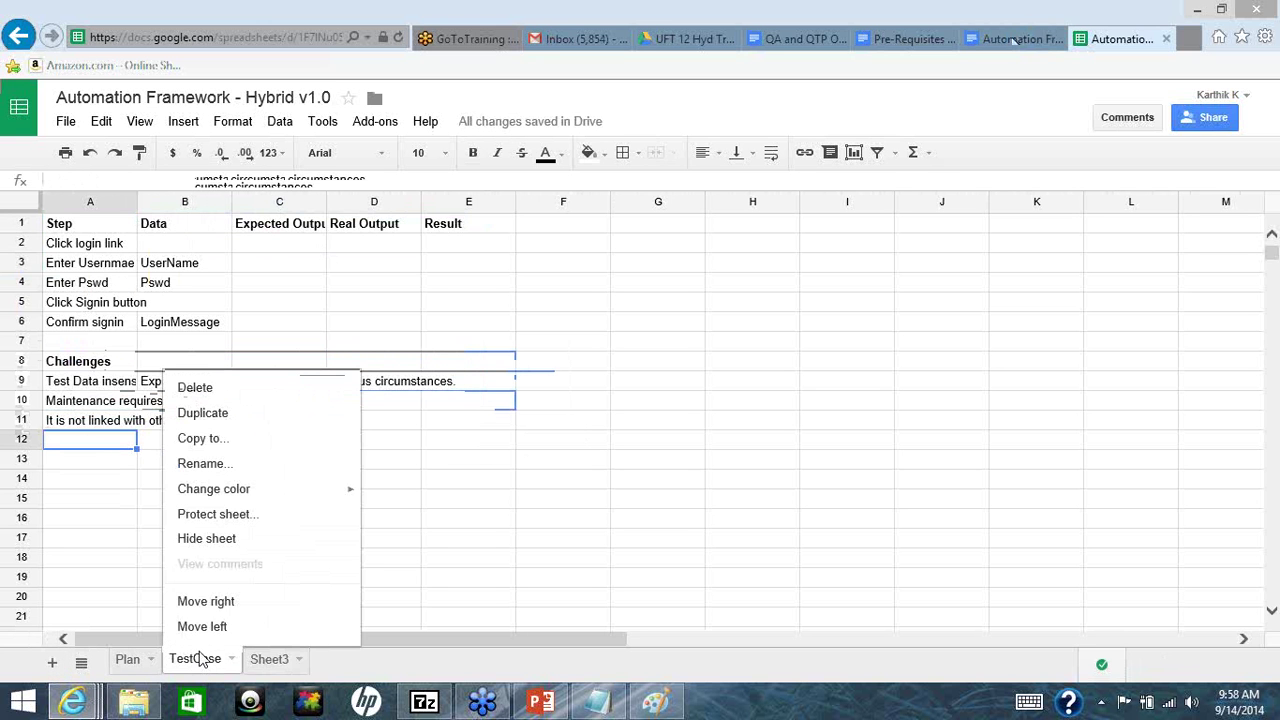
left_click(214, 465)
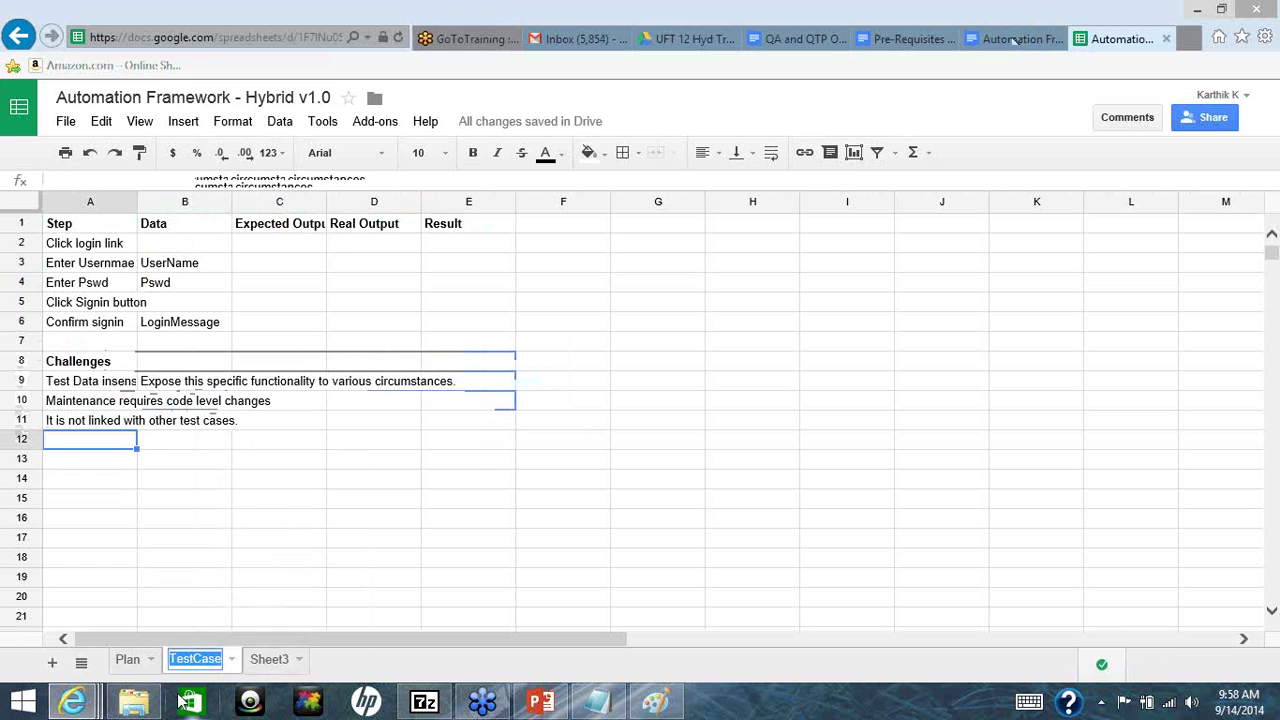
key("Home")
type("Sample")
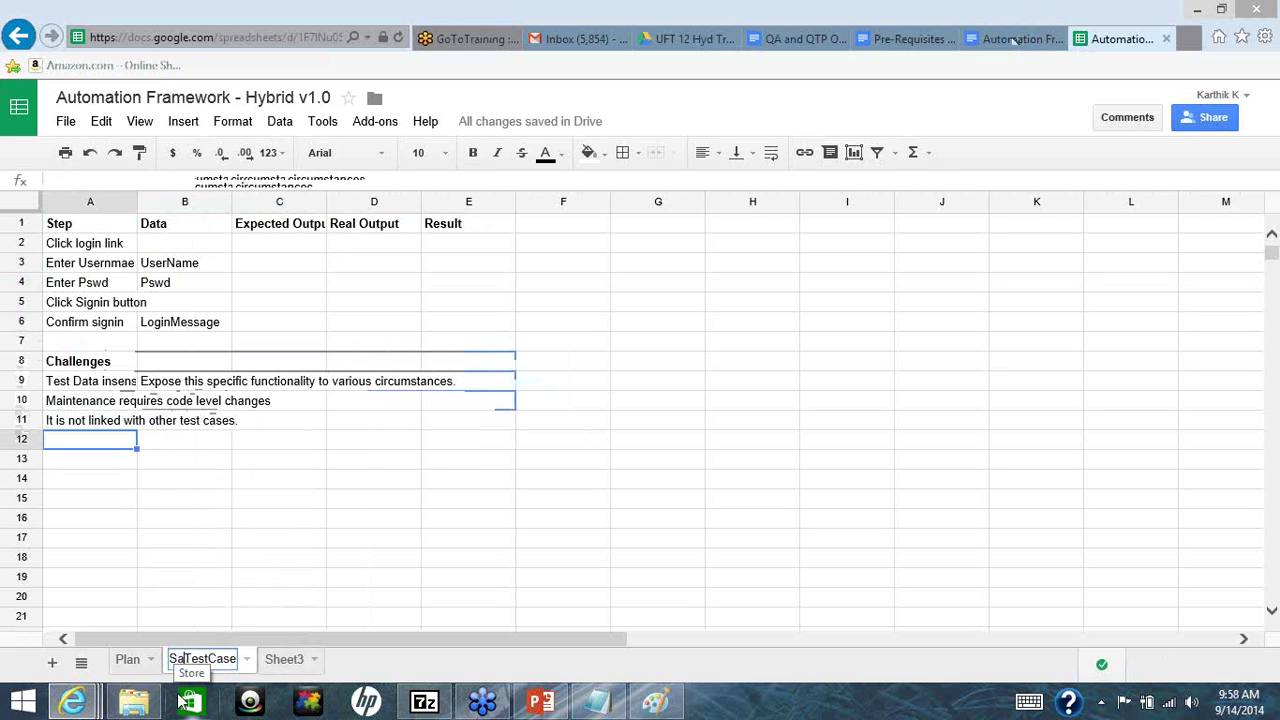
key("Return")
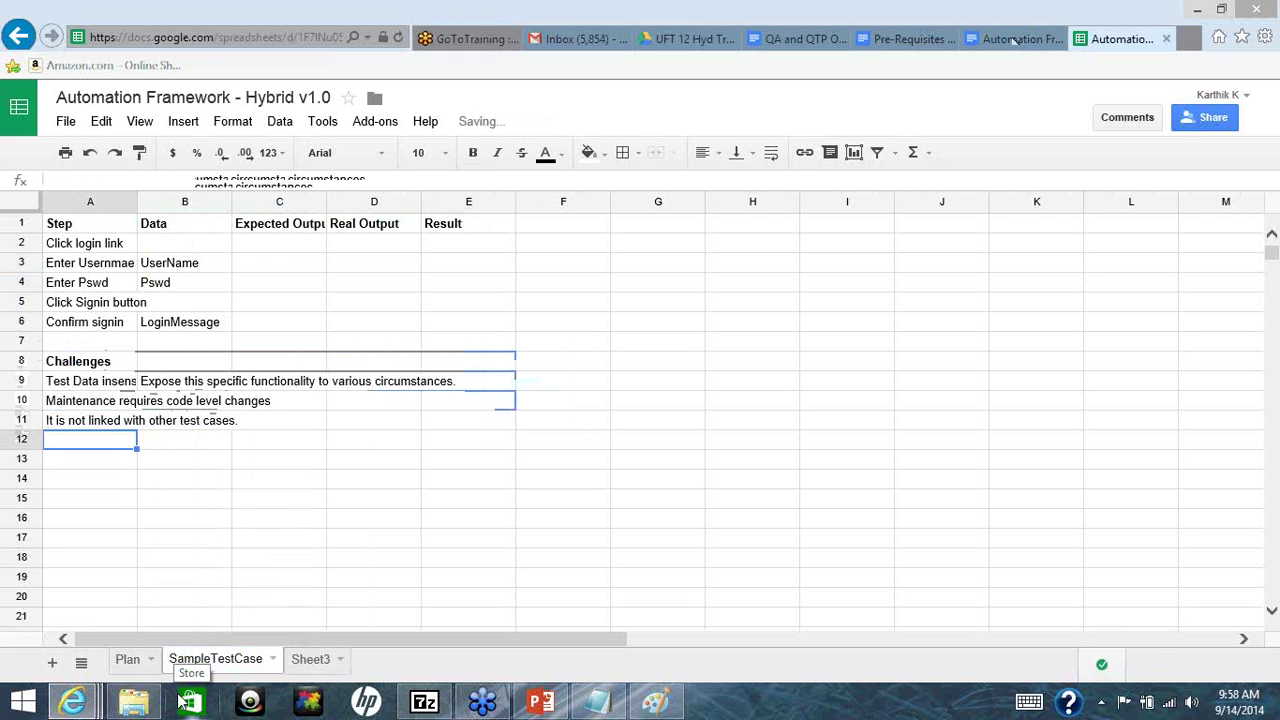
Rename Sheet3 as TestCases
right_click(327, 663)
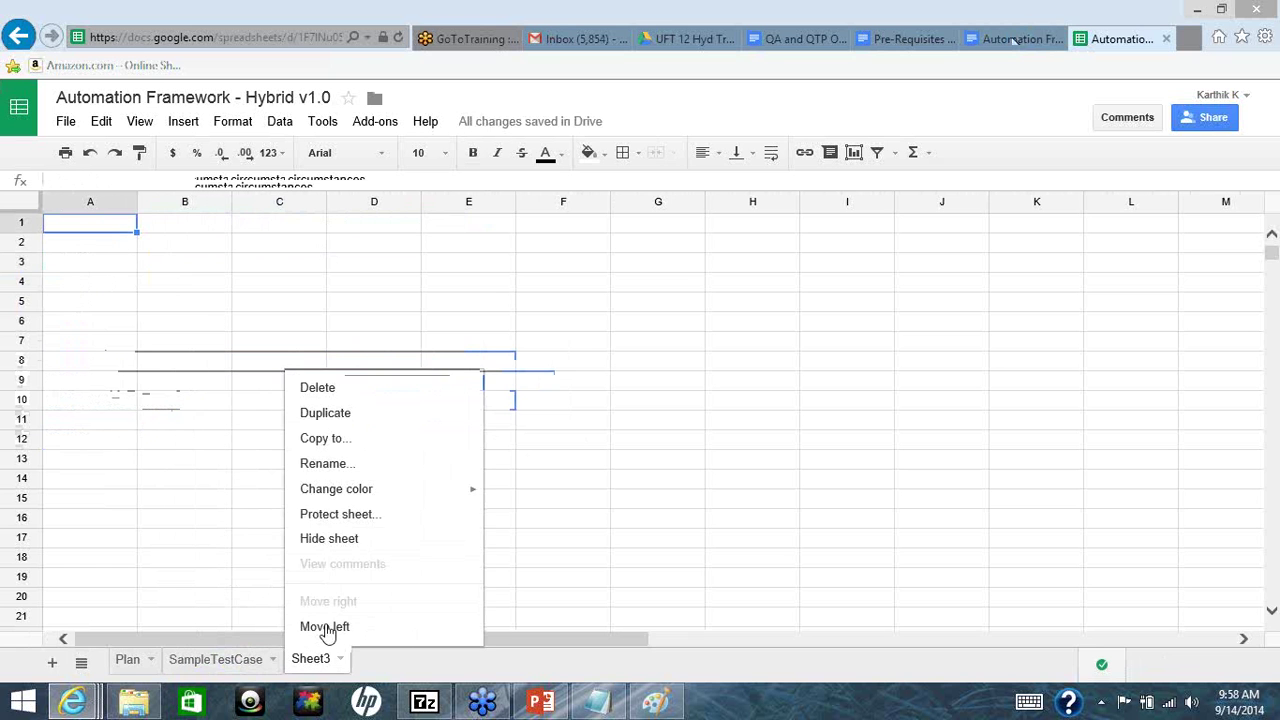
left_click(323, 470)
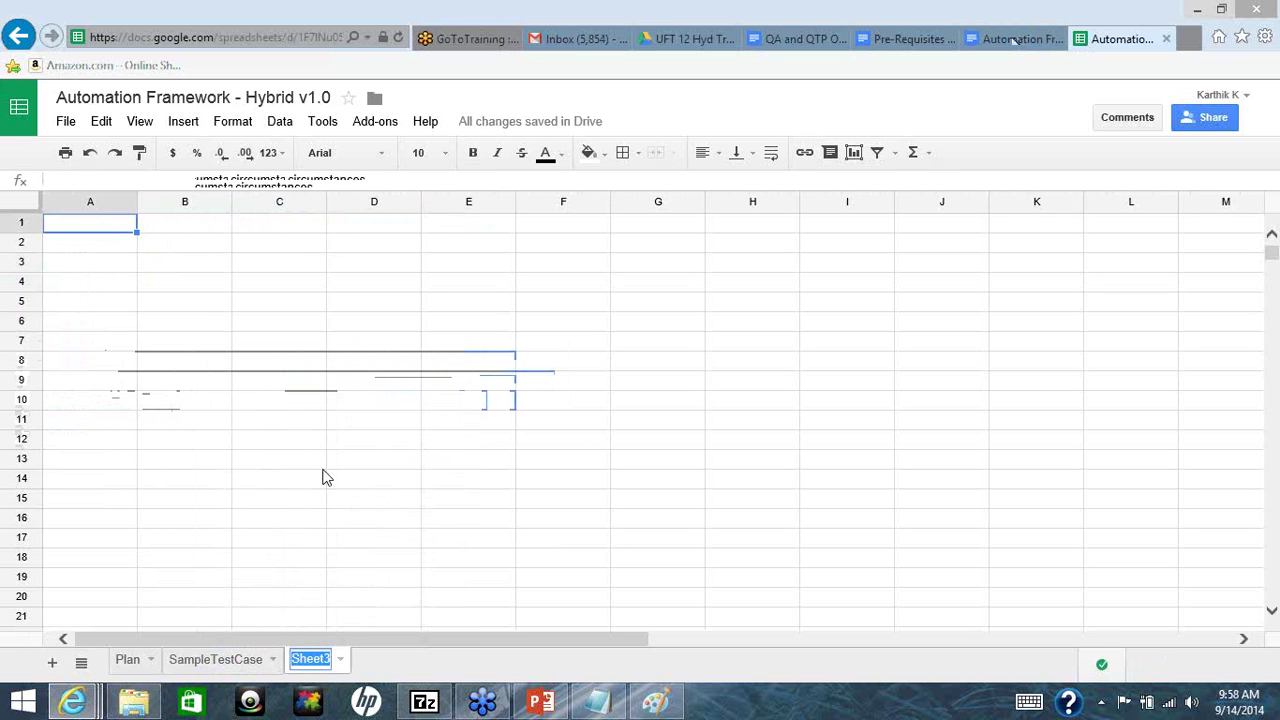
type("Tet")
key("BackSpace")
type("st")
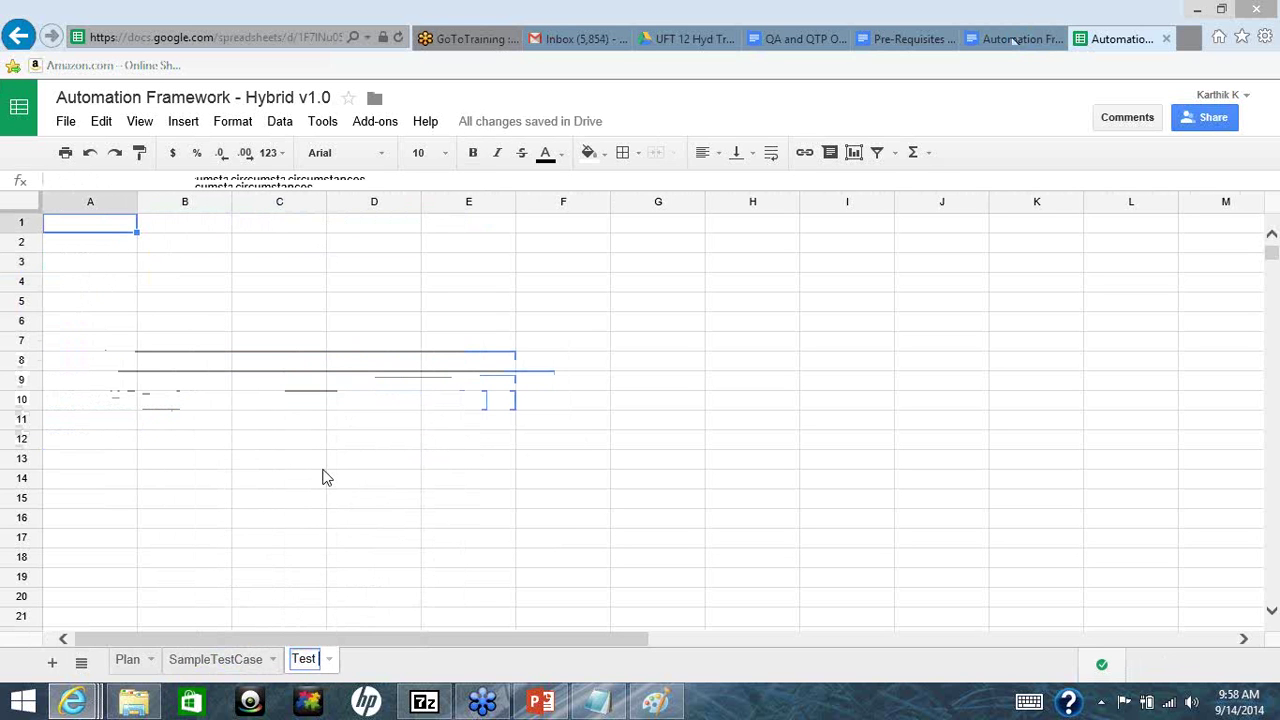
type("Cases")
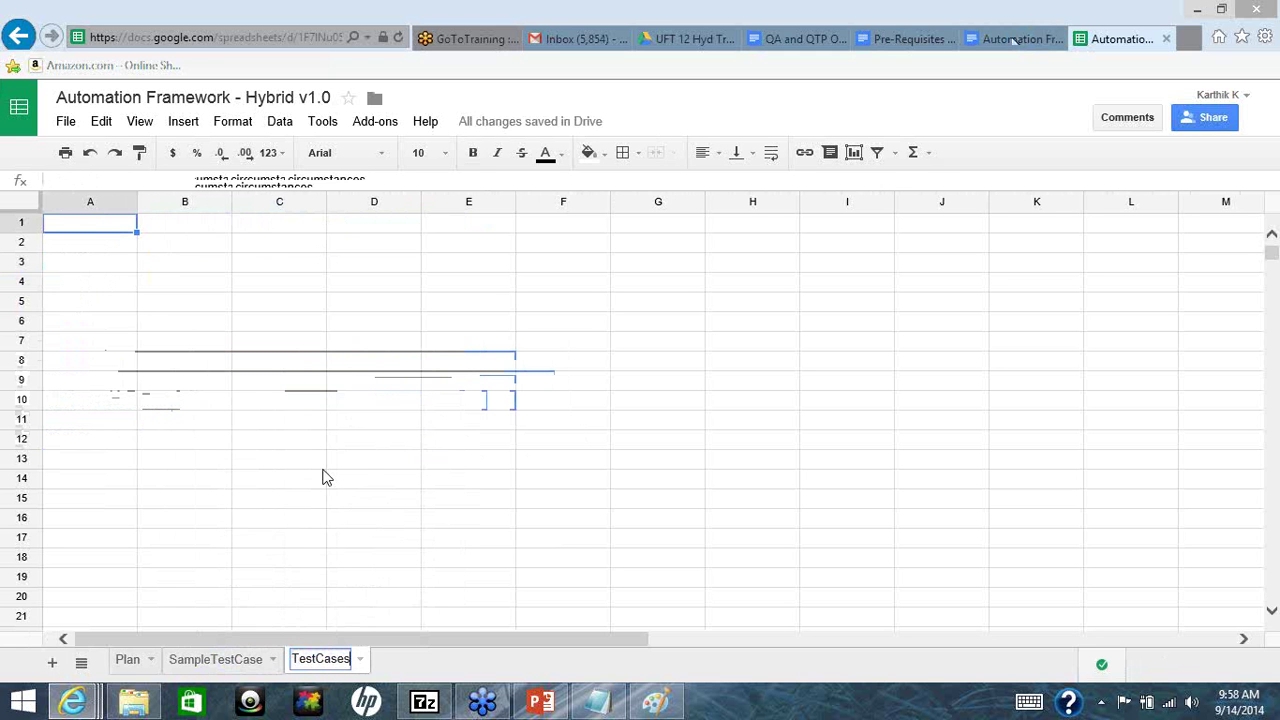
key("Return")
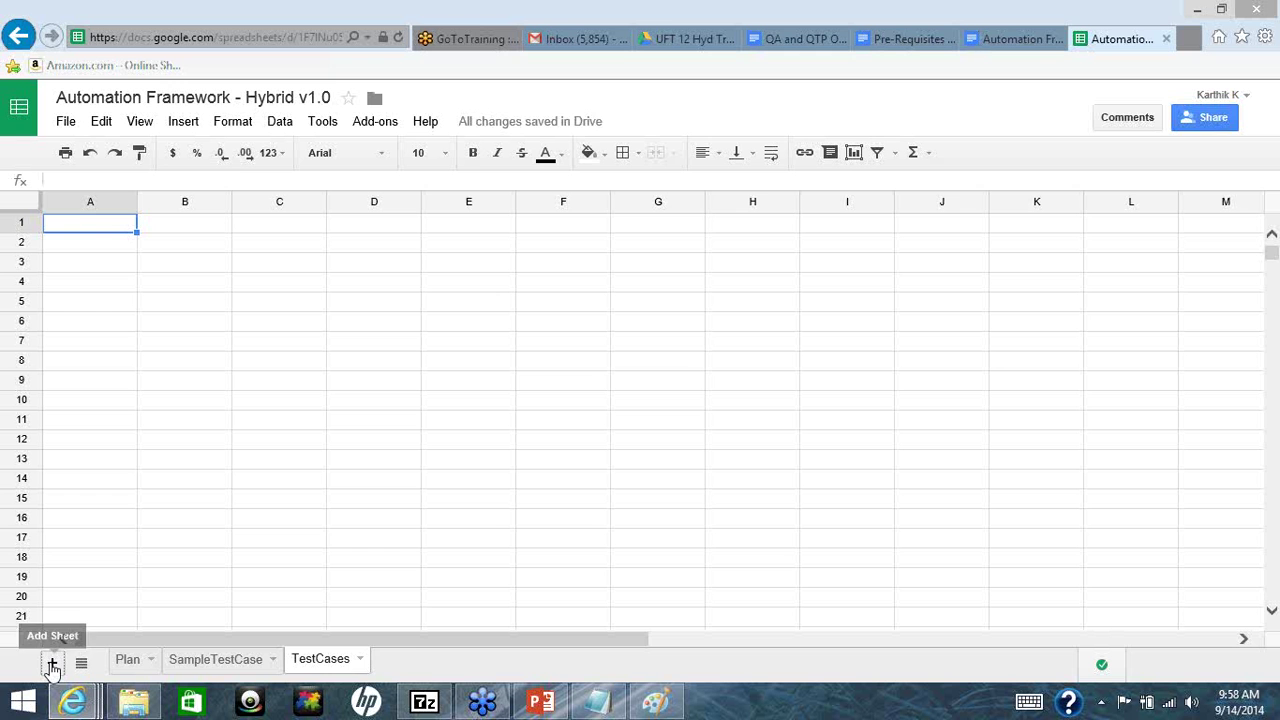
Add another new sheet and name it TestSheets
left_click(52, 664)
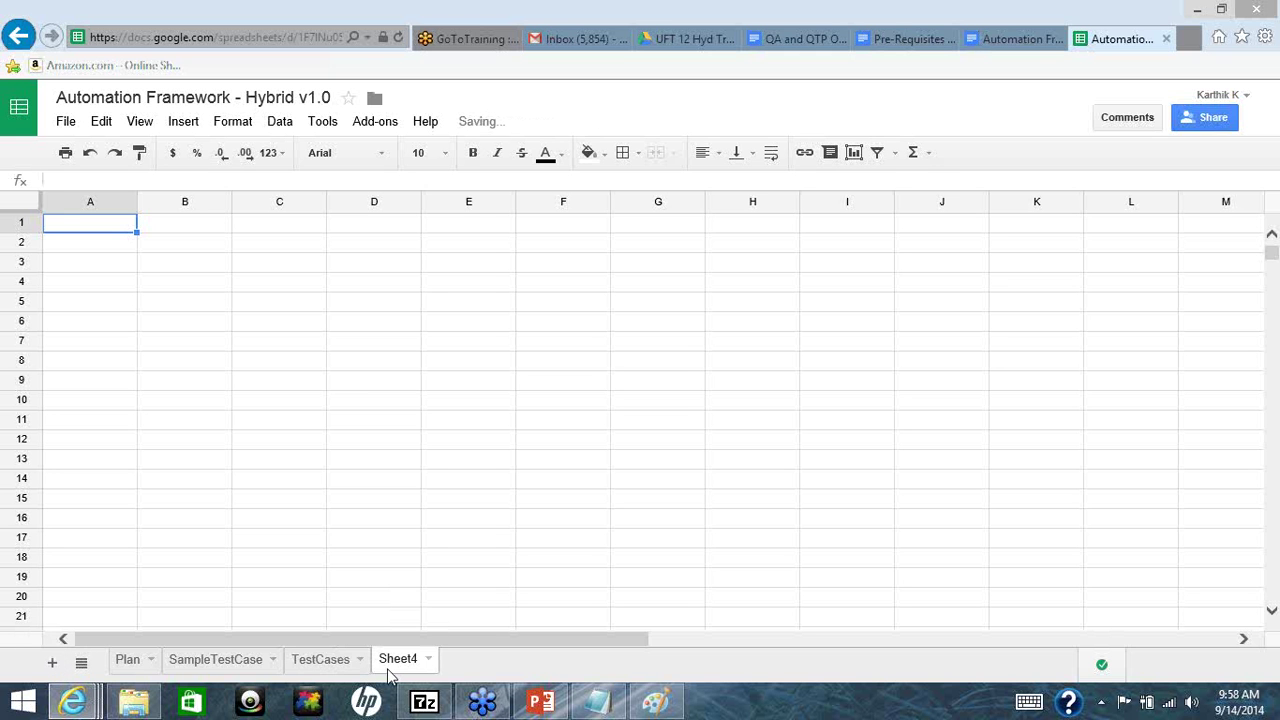
right_click(398, 665)
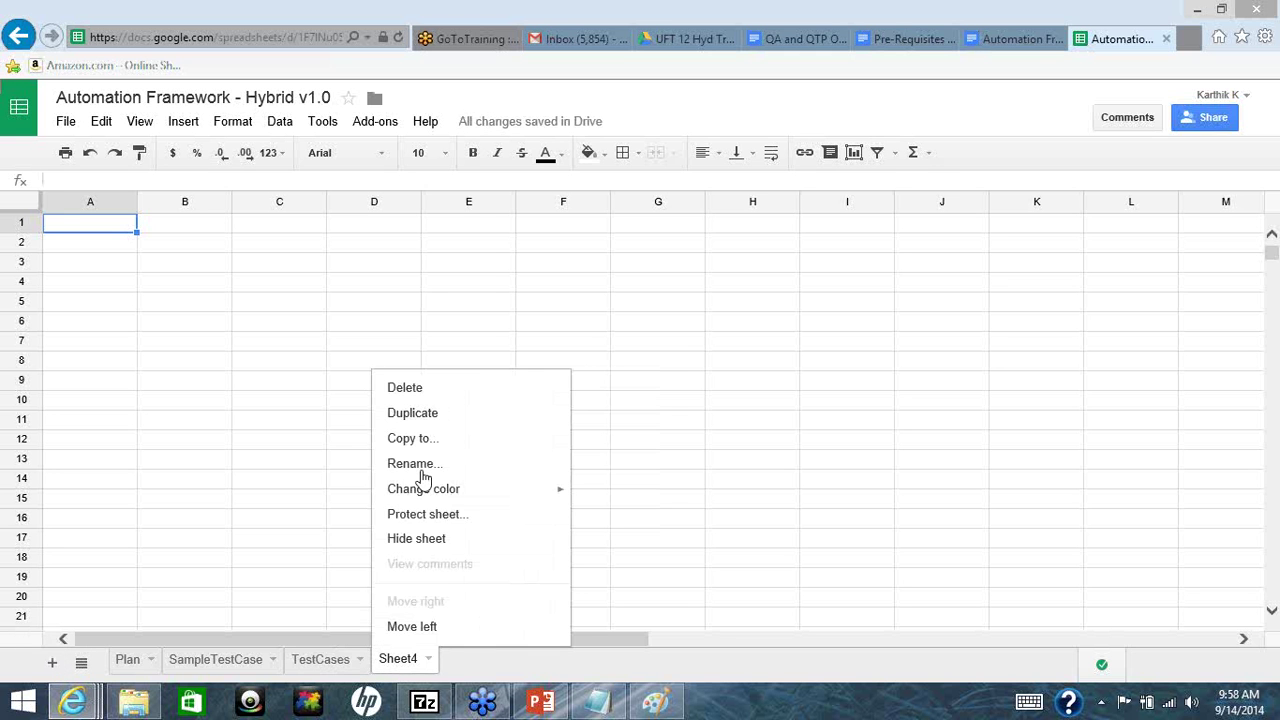
left_click(425, 461)
type("TestSp")
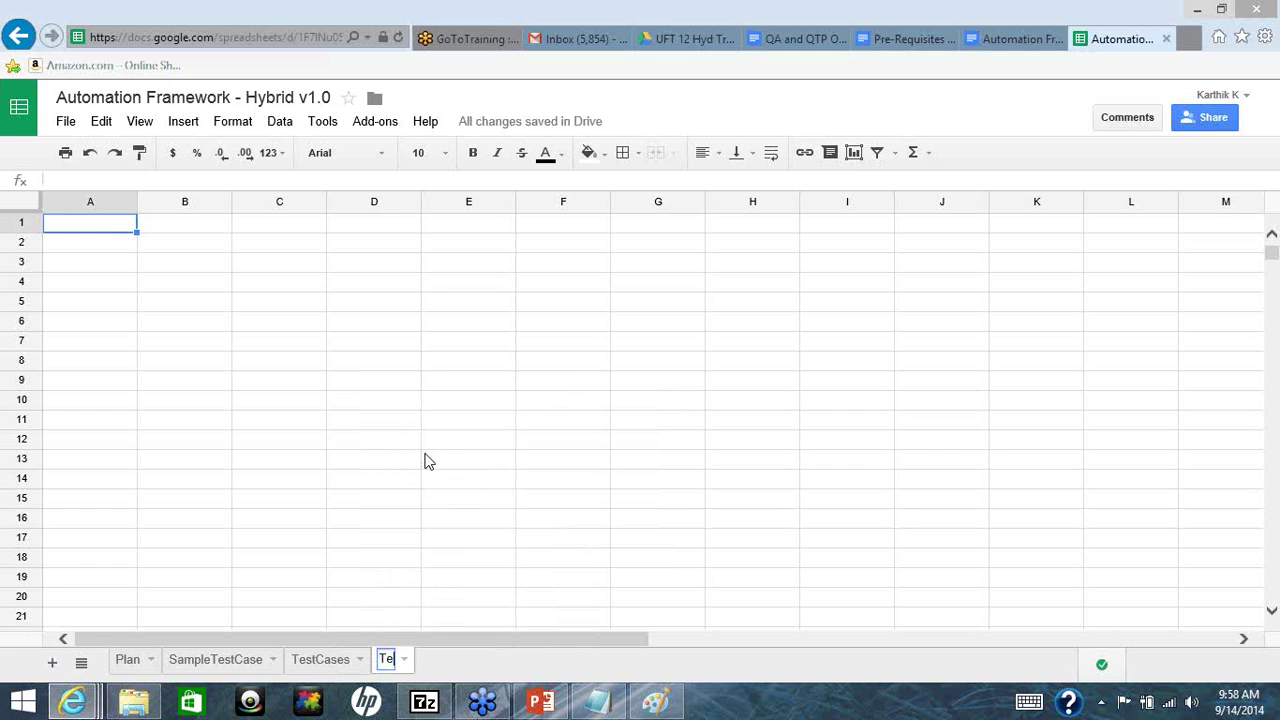
key("BackSpace")
key("BackSpace")
type("Sheets")
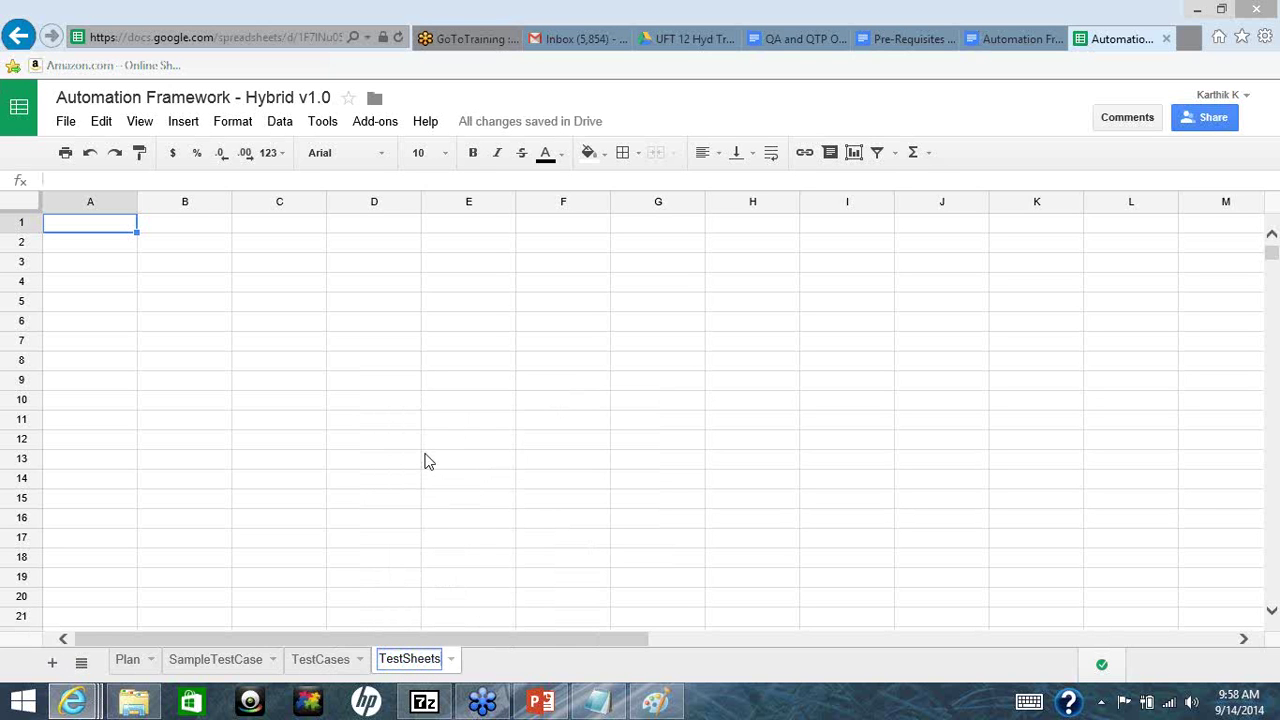
key("Return")
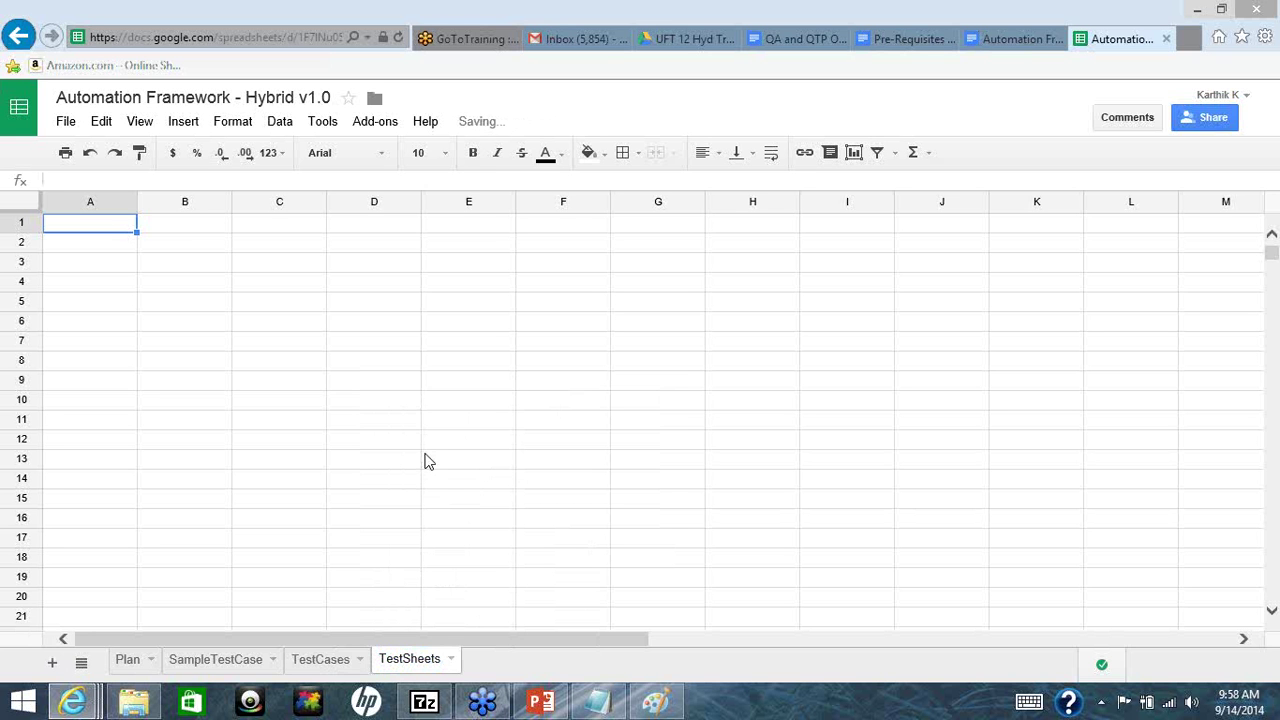
Enter the column header TCID in cell A1 of the TestCases sheet
left_click(318, 657)
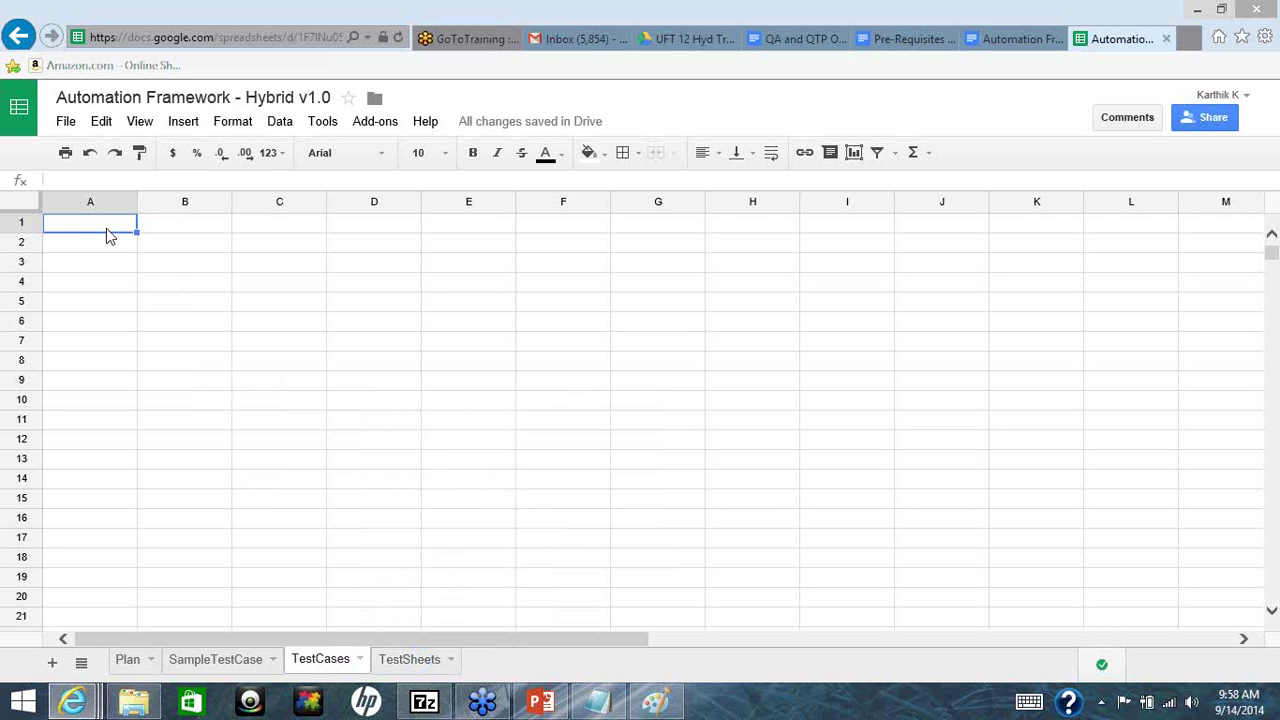
type("TCID")
key("Tab")
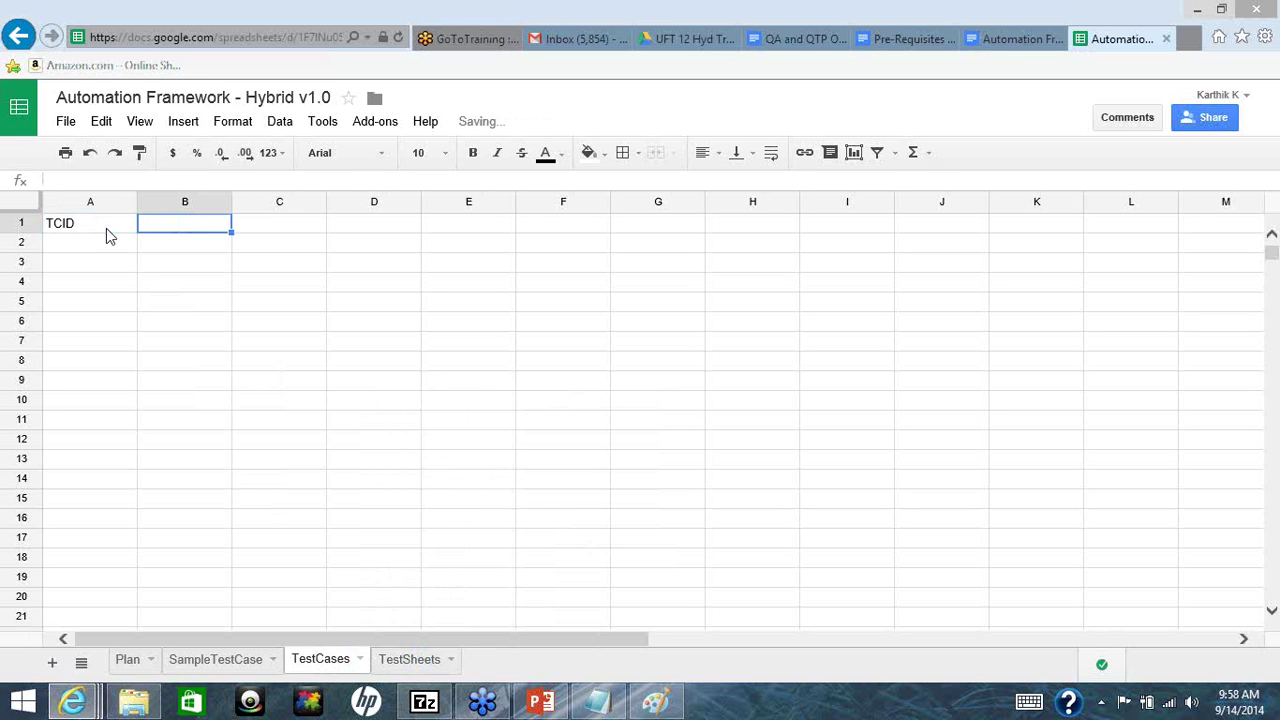
Fill the step cells A2:A6 on the SampleTestCase sheet with a golden yellow background
left_click(216, 659)
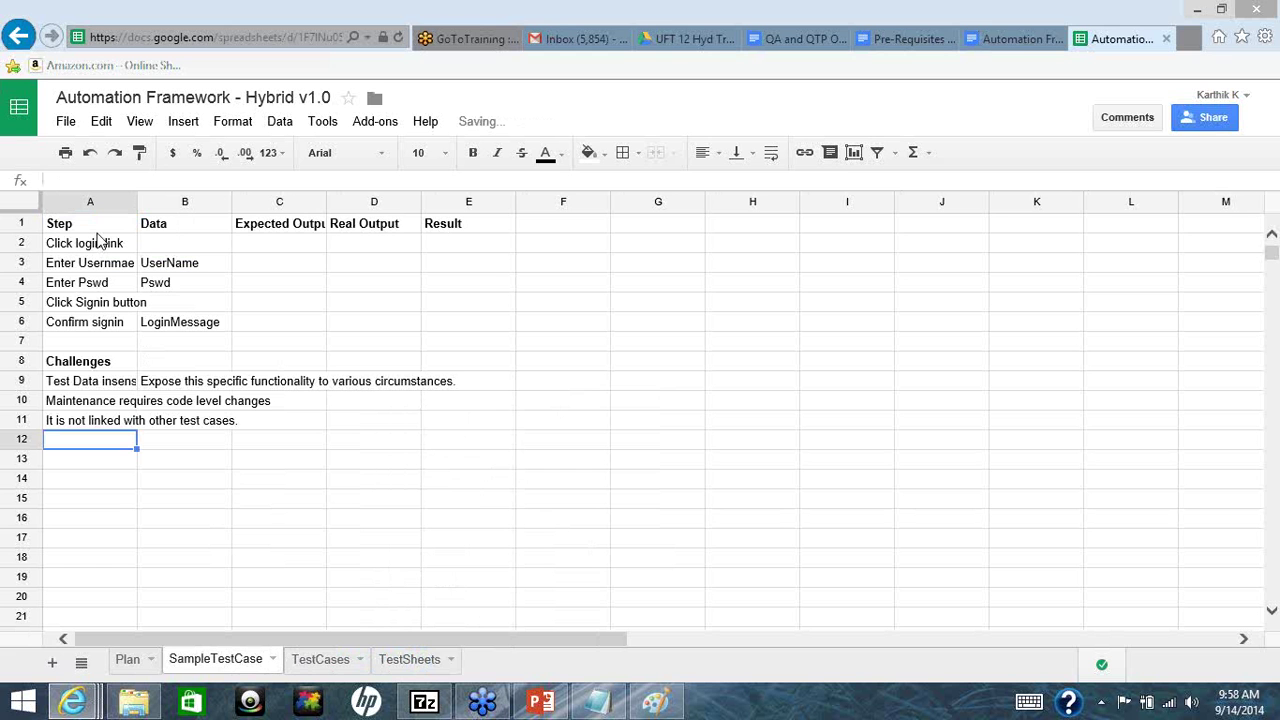
left_click_drag(100, 245, 105, 325)
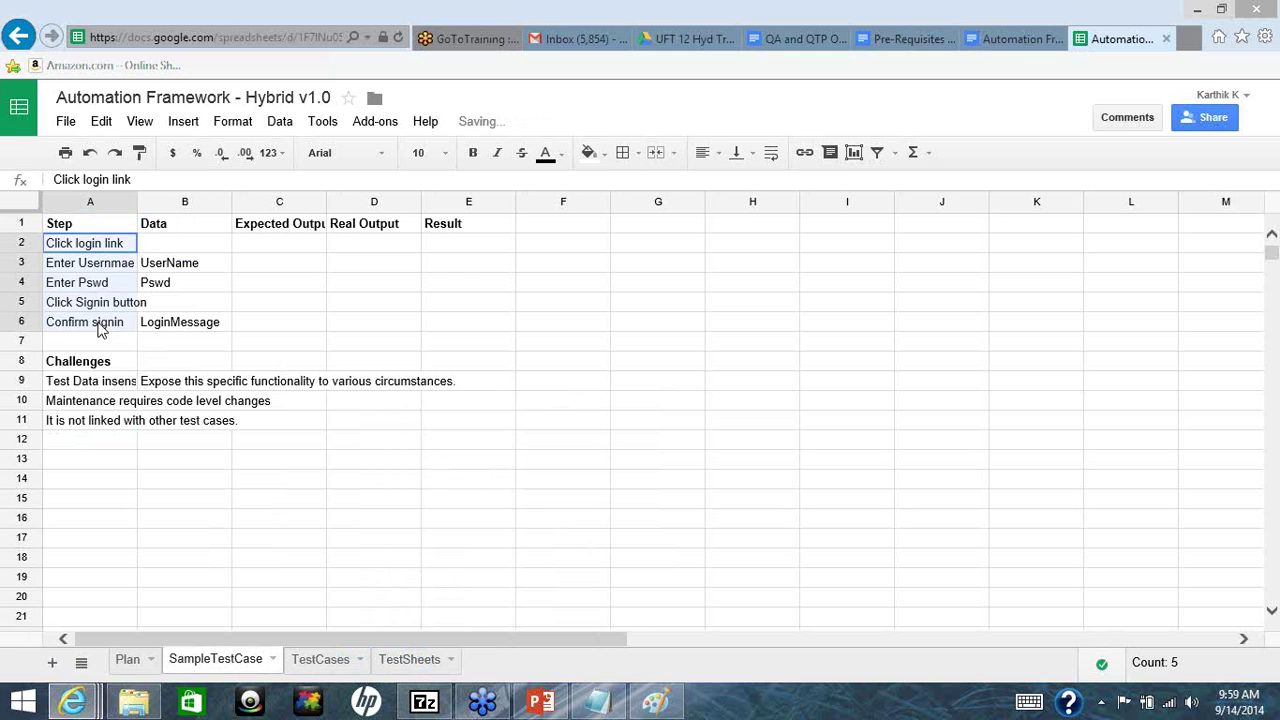
left_click(600, 158)
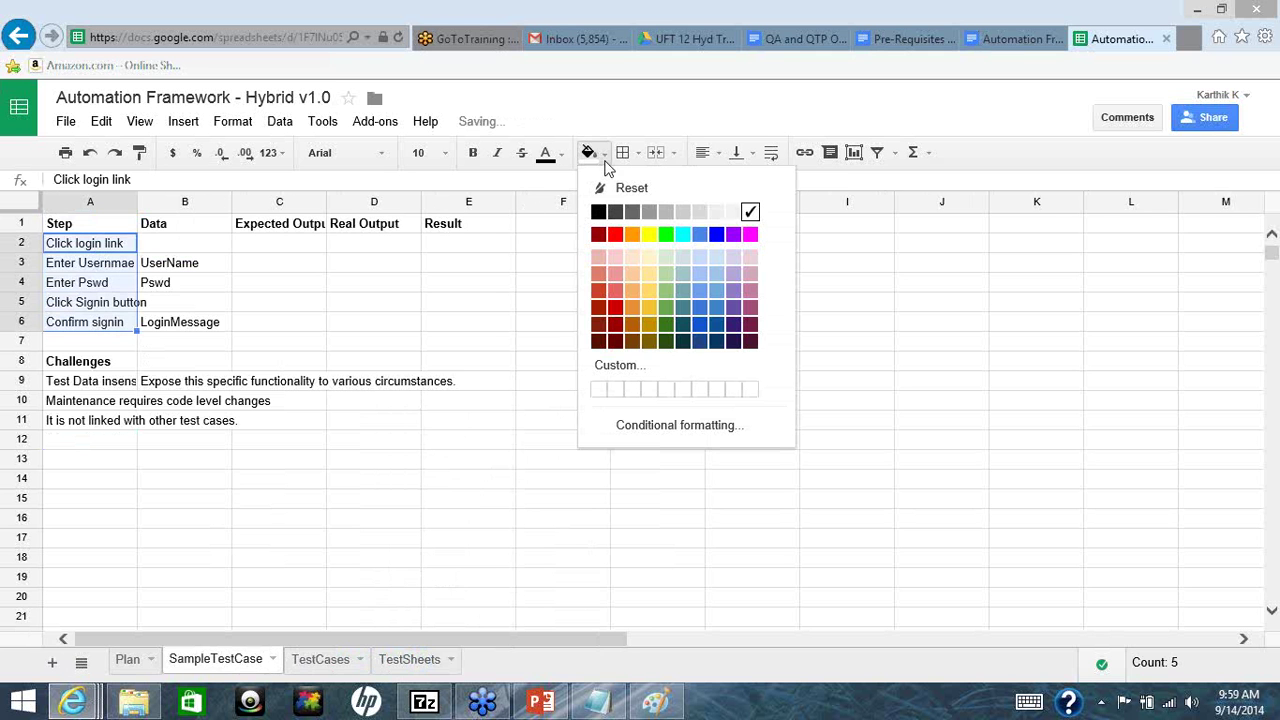
left_click(650, 307)
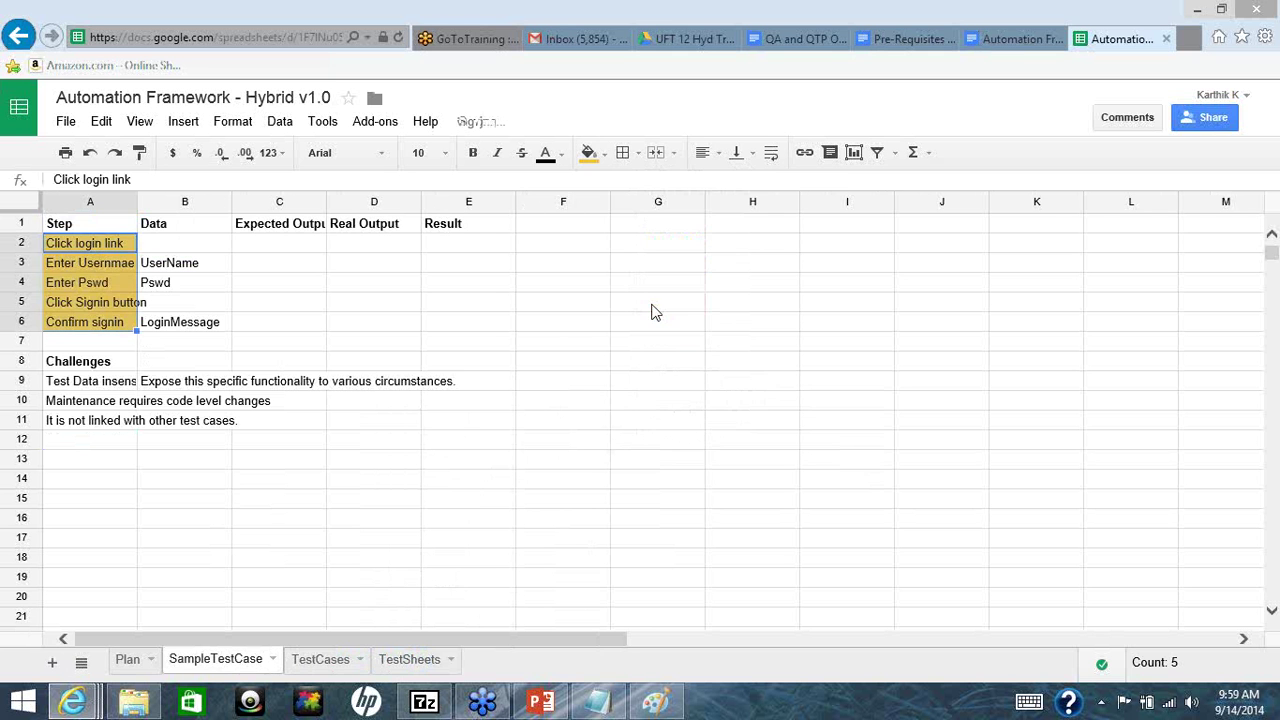
Fill the header cells A1:E1 on the SampleTestCase sheet with a dark teal background
left_click(119, 225)
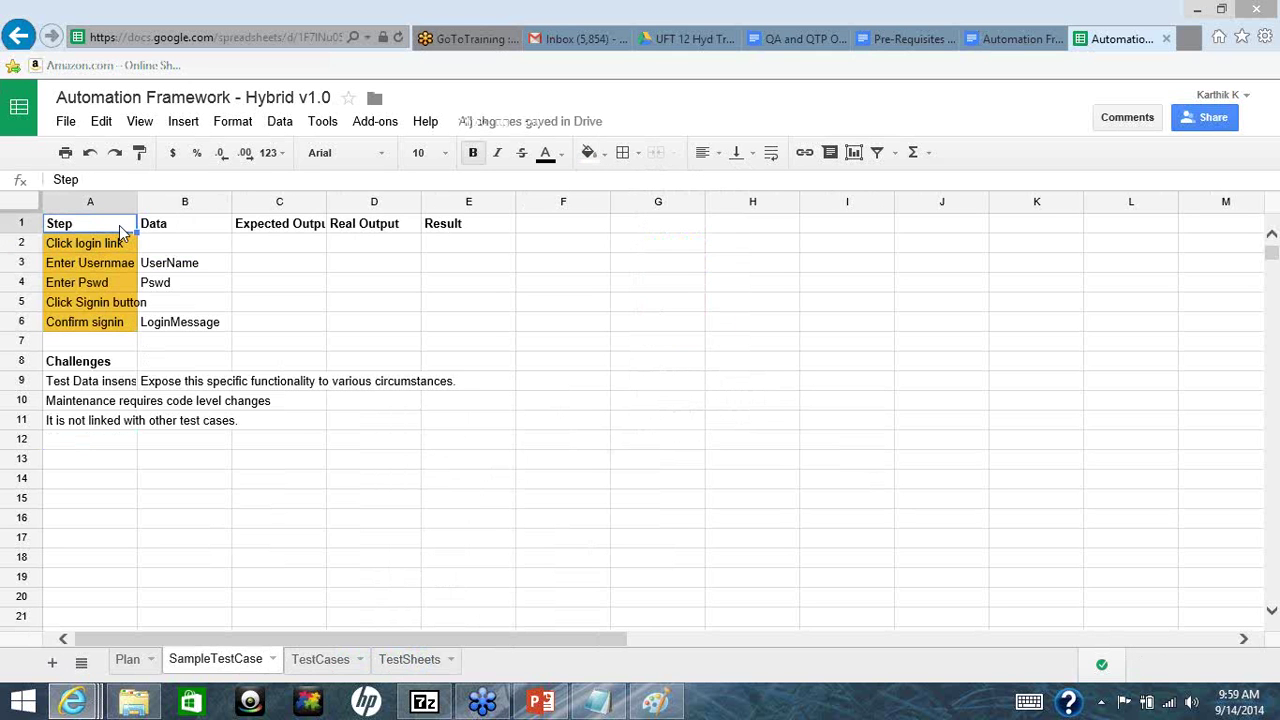
left_click_drag(119, 225, 468, 225)
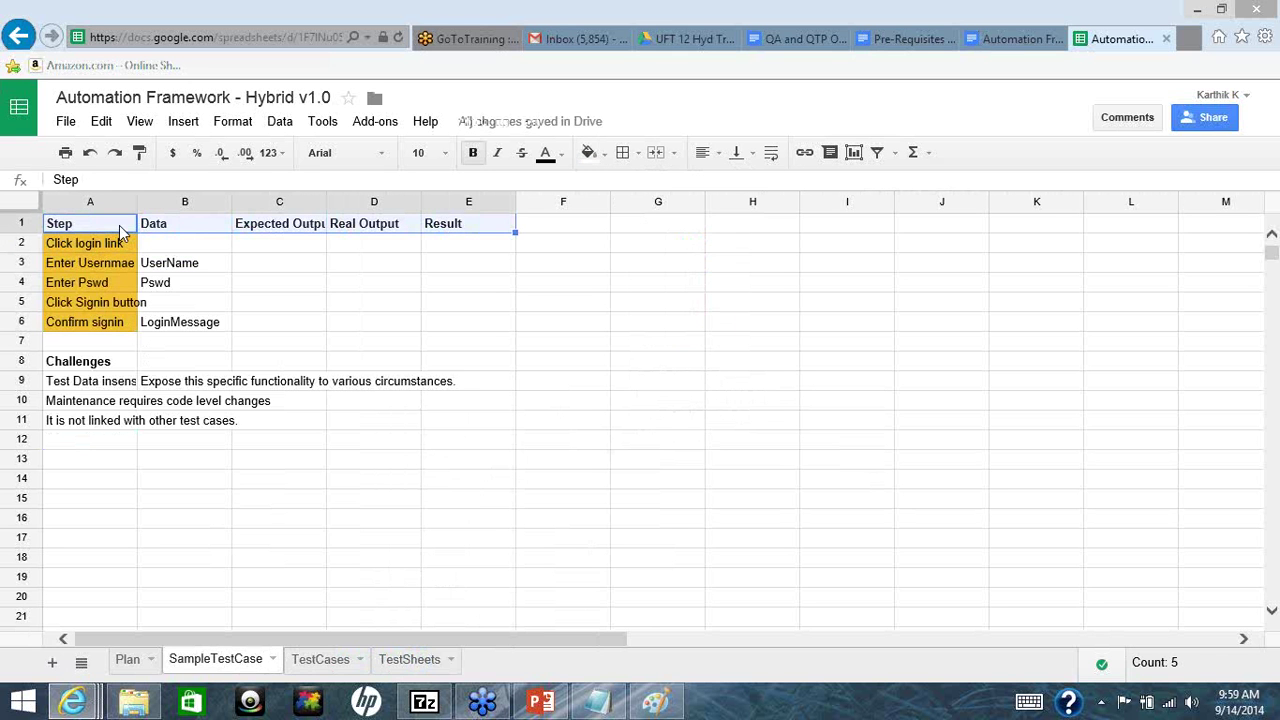
left_click(589, 153)
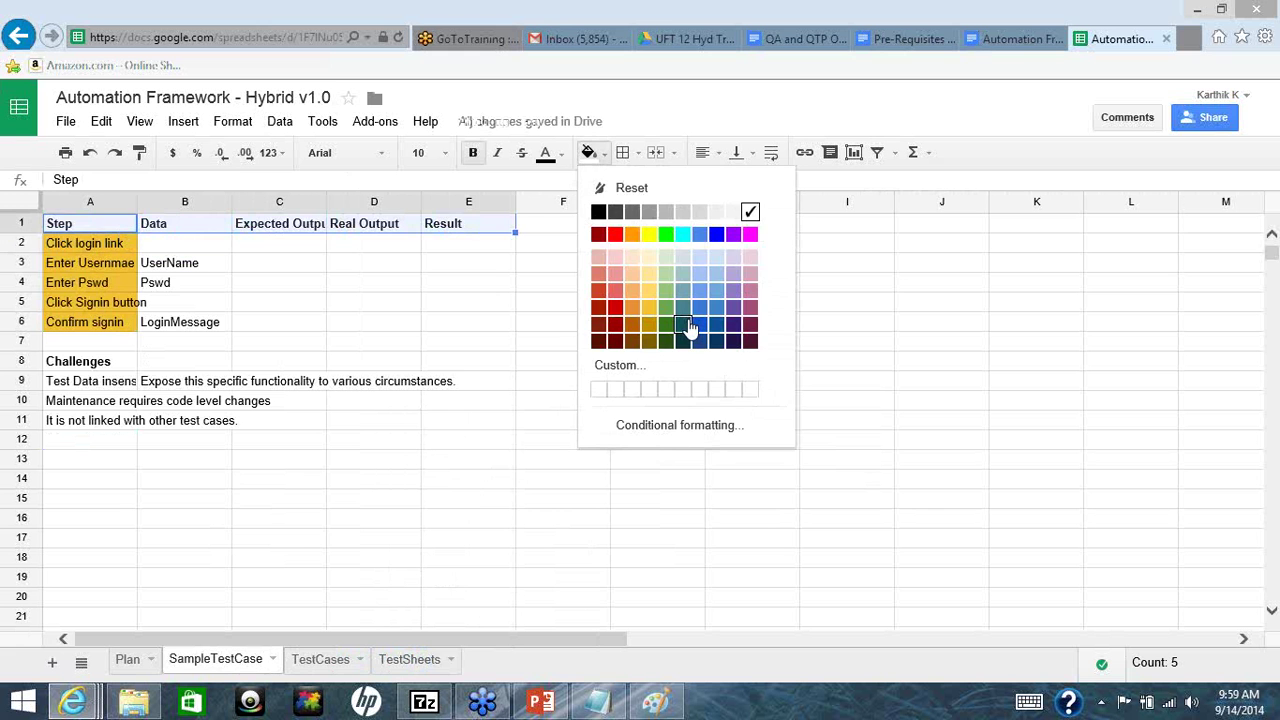
left_click(685, 327)
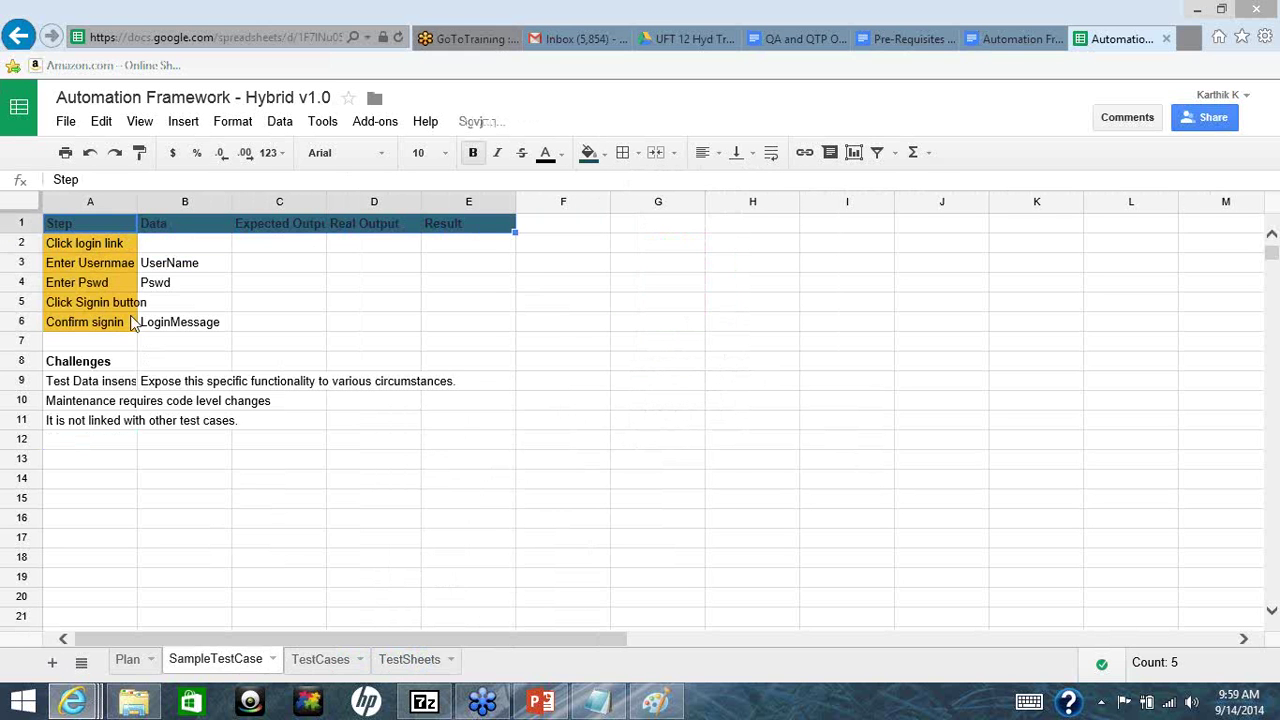
left_click(113, 318)
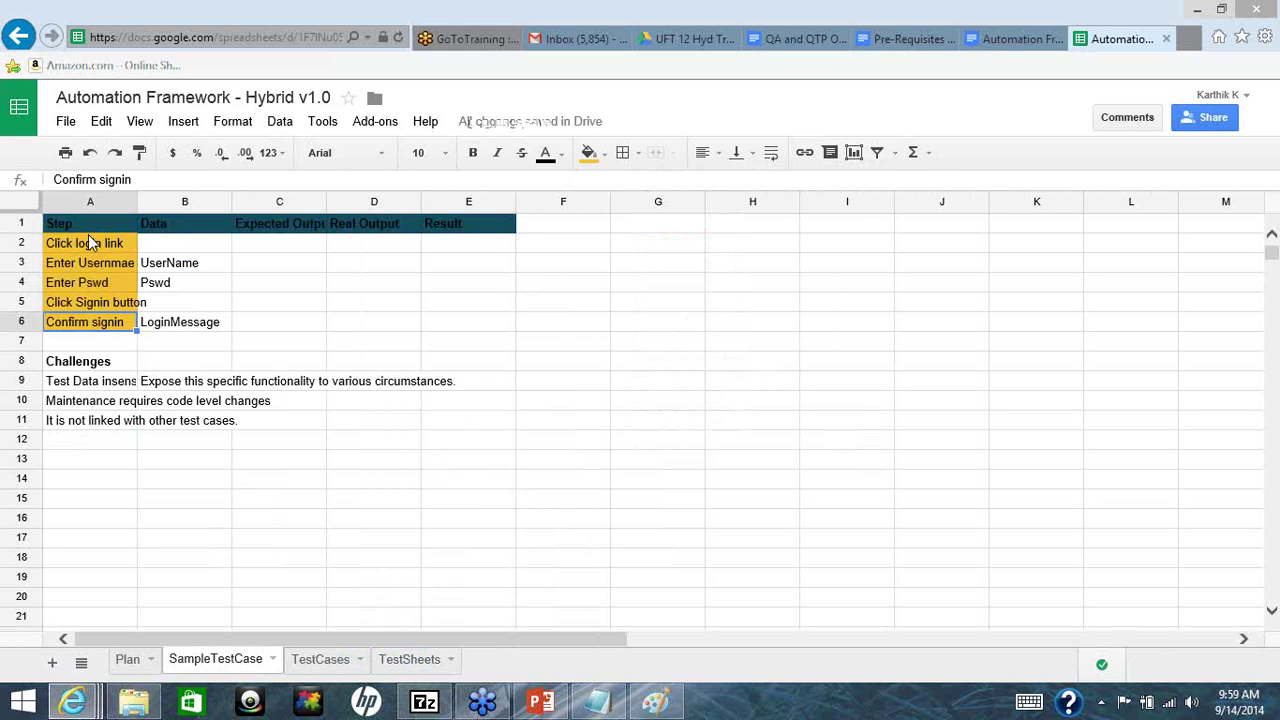
Enter the test case ID TC_ULogin in cell A2 of the TestCases sheet
left_click(320, 660)
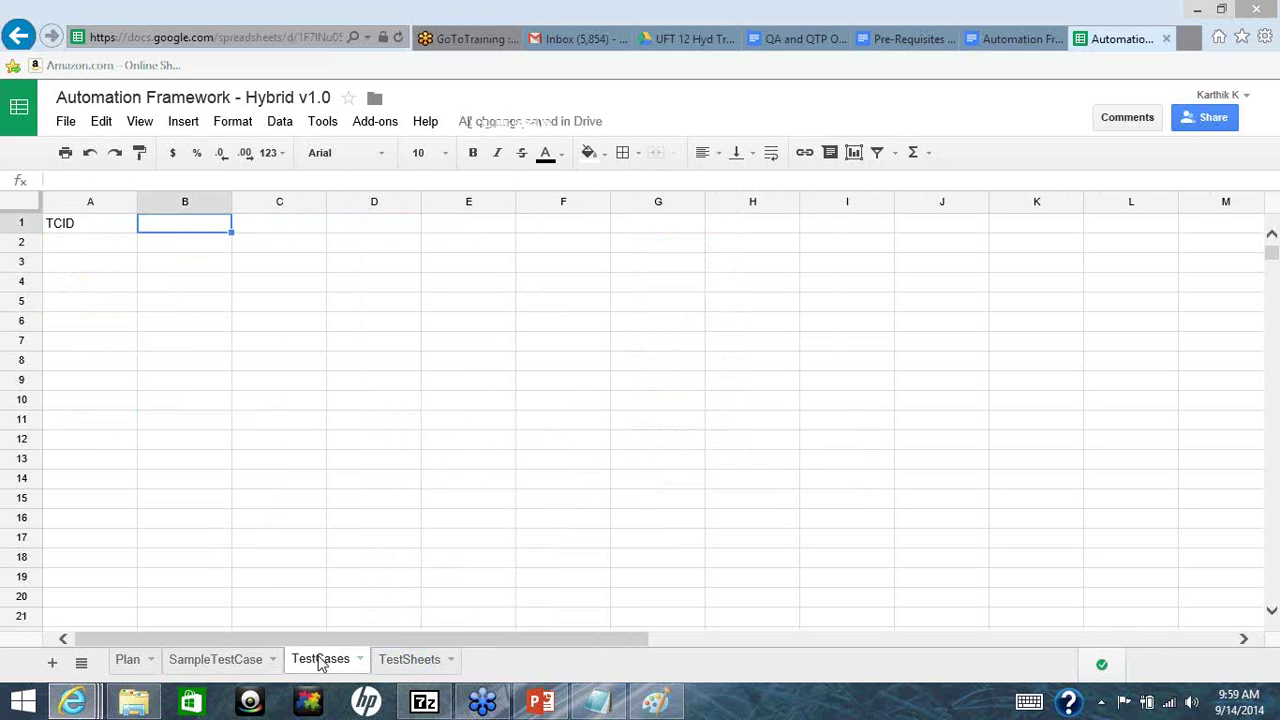
left_click(107, 242)
type("TC_")
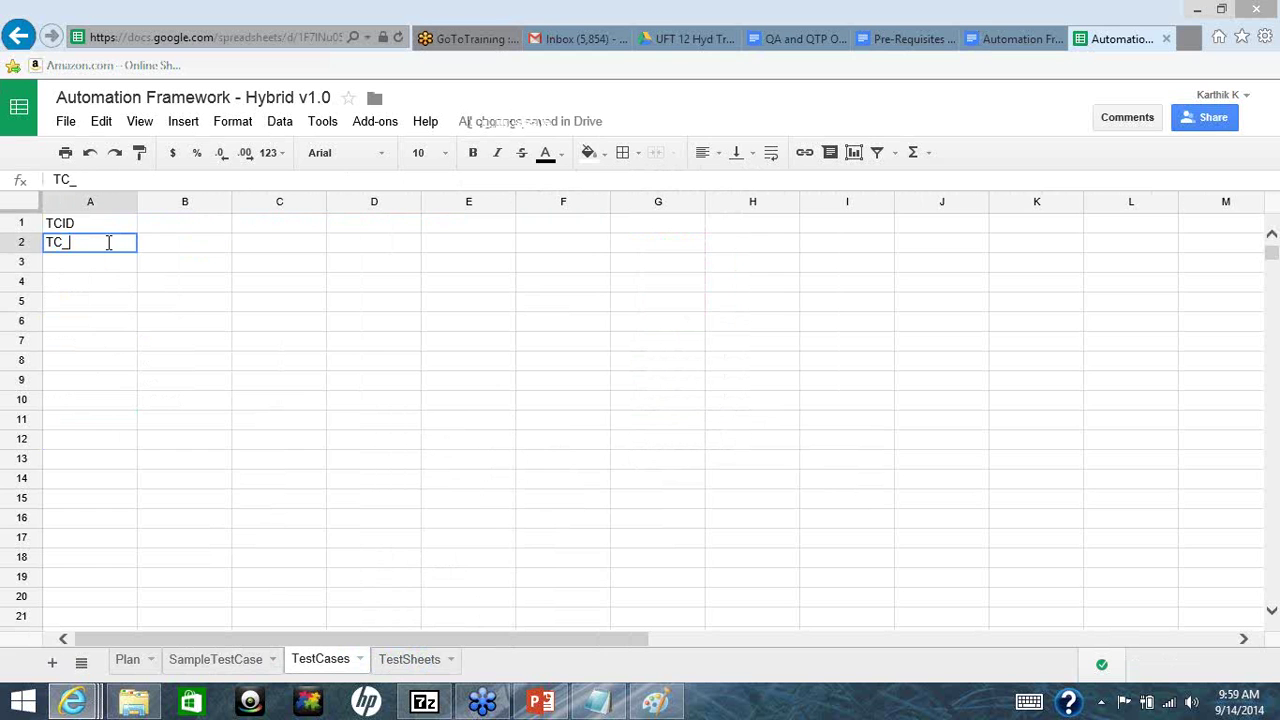
type("ULogin")
key("Tab")
Add the column headers Description in B1 and Result in C1 of the TestCases sheet
key("Up")
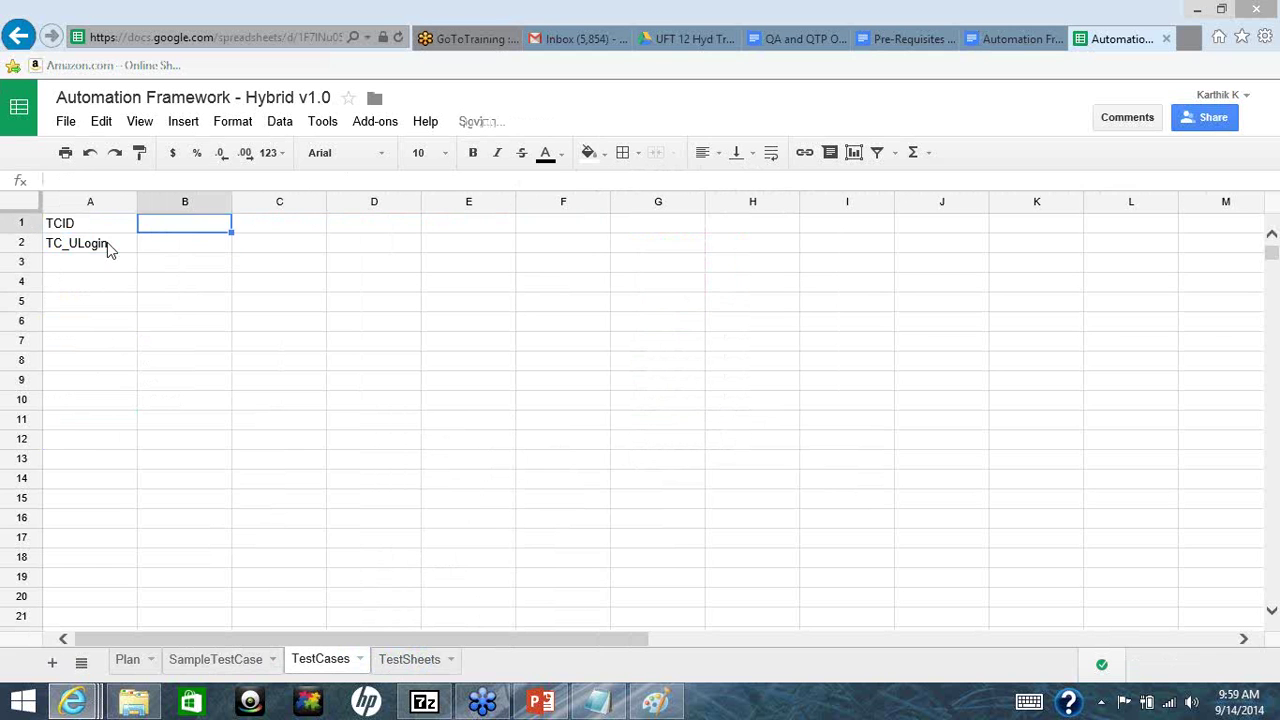
type("Descript")
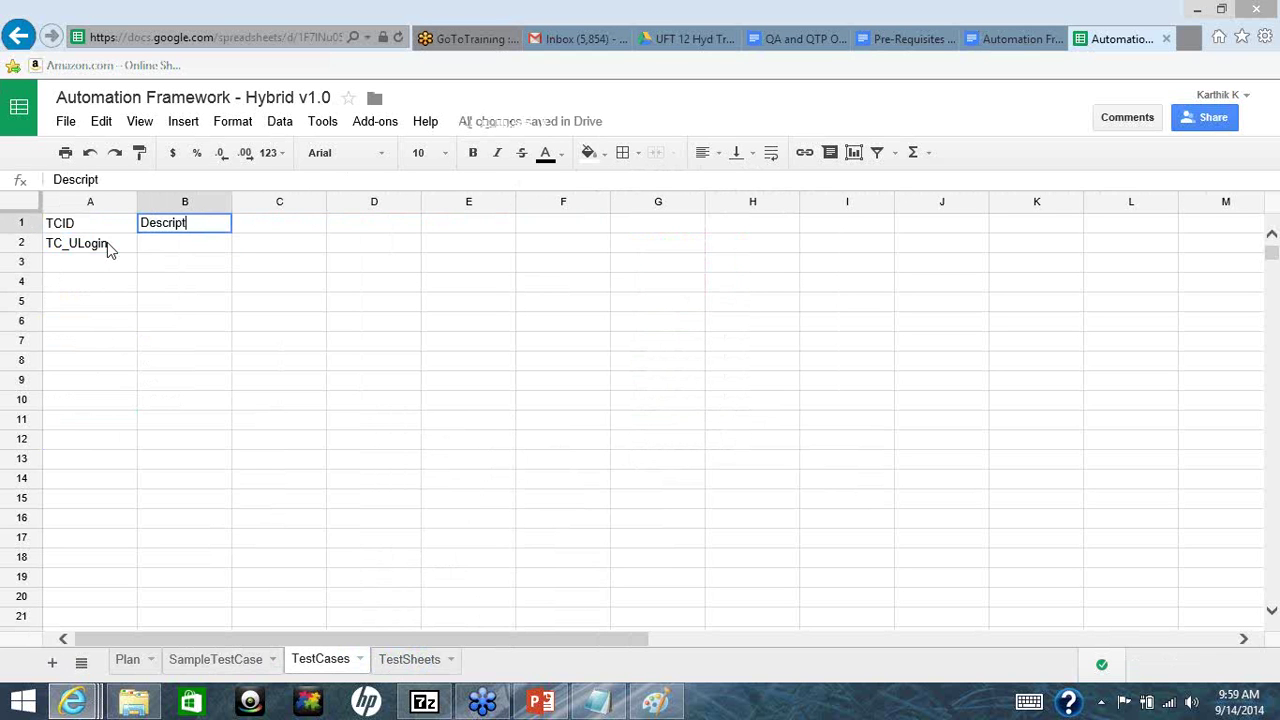
type("ion")
key("Tab")
type("Result")
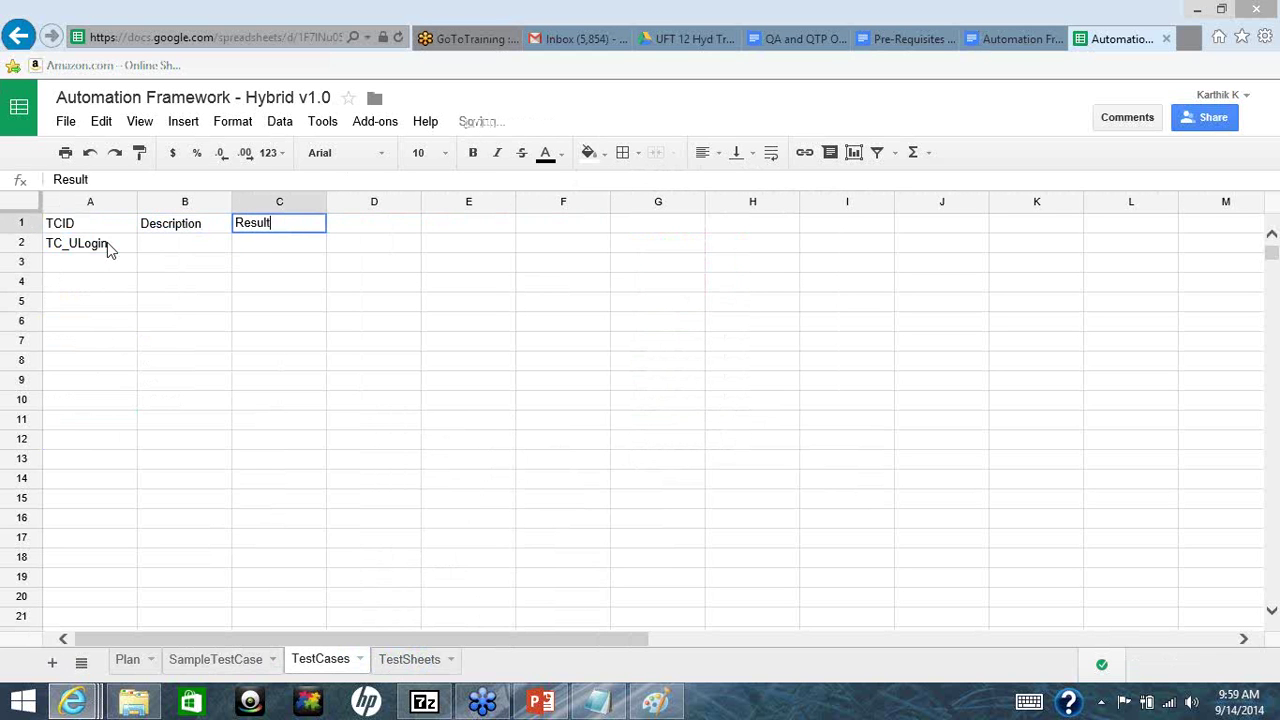
key("Tab")
key("Return")
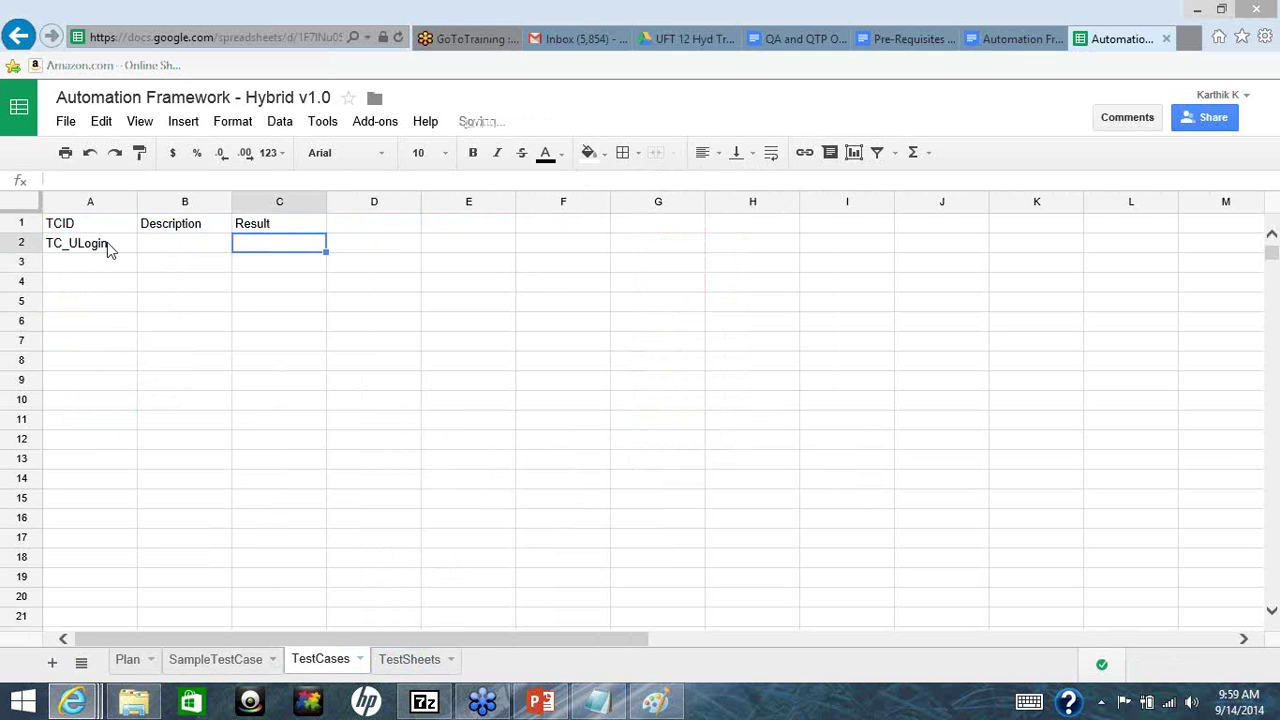
Enter the test case ID TC_ULogout in cell A3
key("Return")
type("TC_")
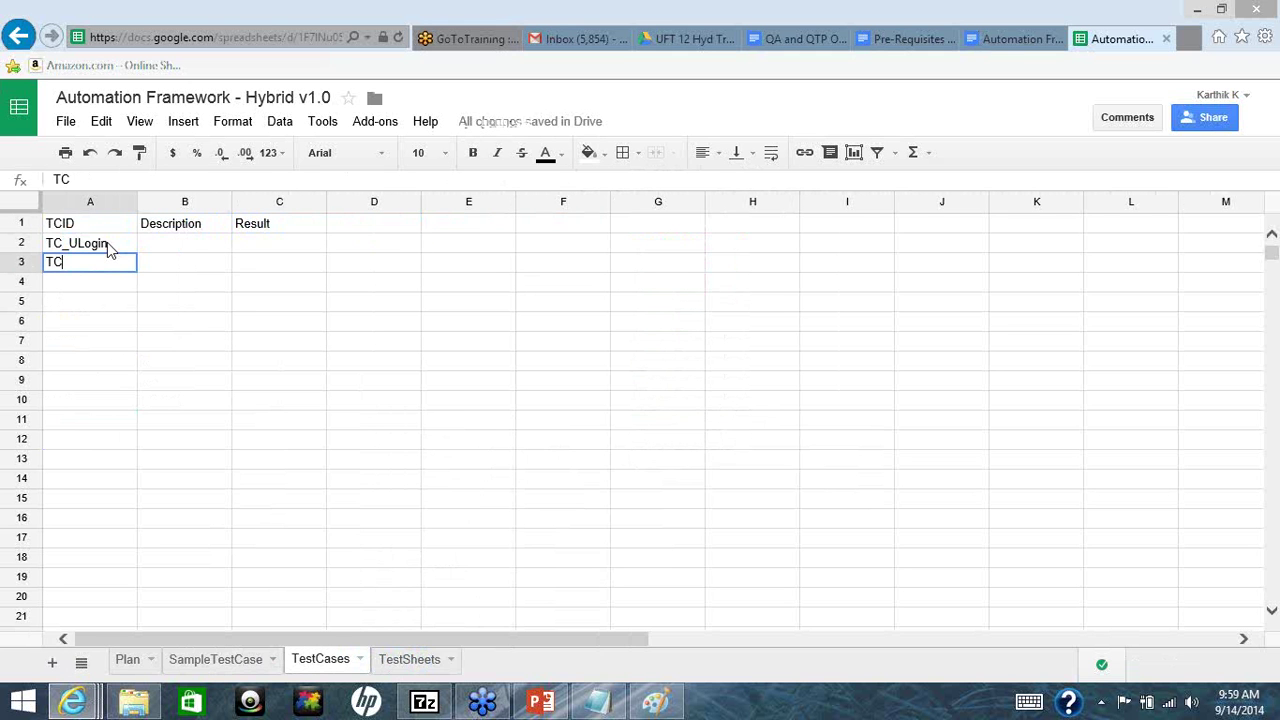
type("Logout")
key("Return")
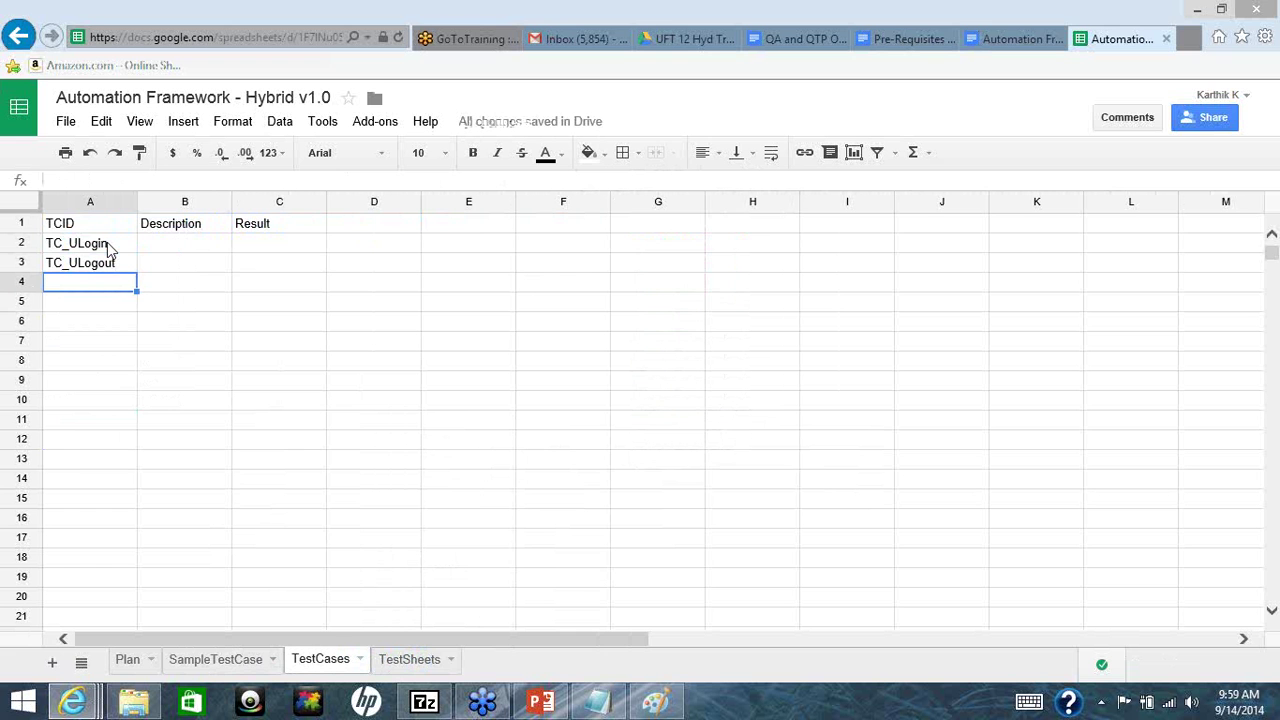
Enter the test case ID TC_ABalance in cell A4 of the TestCases sheet
type("TC_UBalanc")
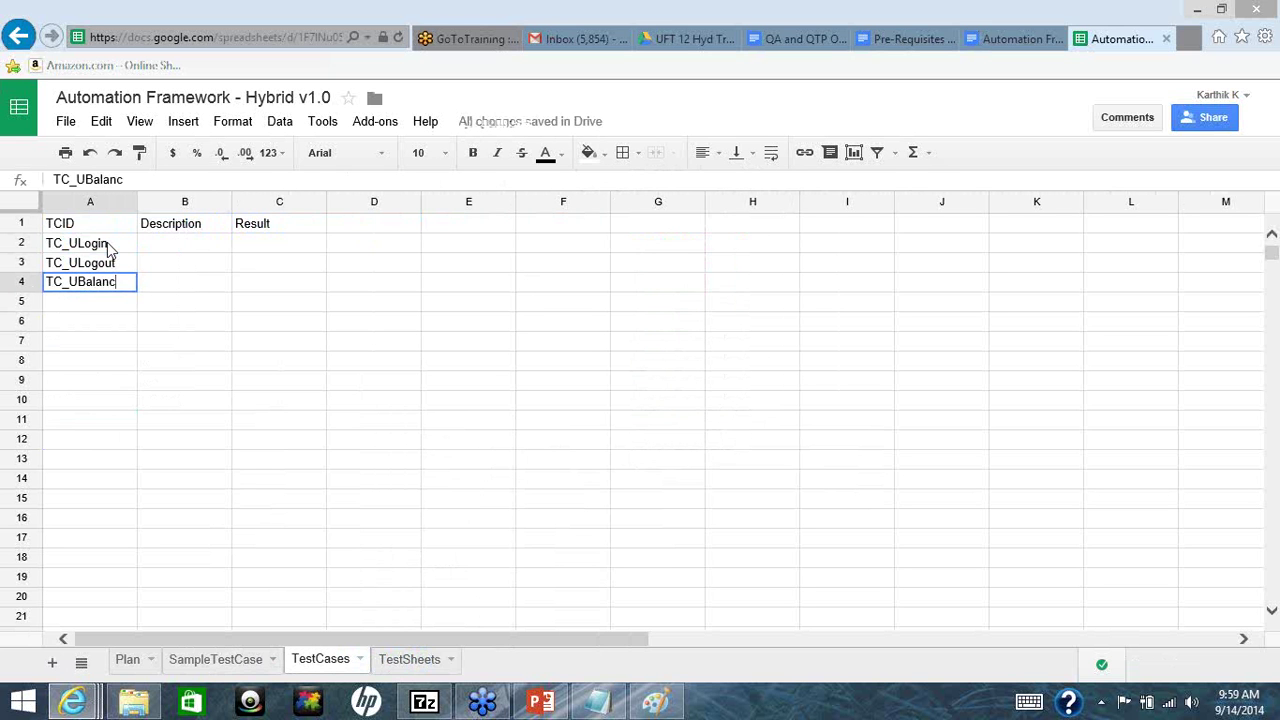
key("BackSpace")
key("BackSpace")
key("BackSpace")
key("BackSpace")
key("BackSpace")
key("BackSpace")
key("BackSpace")
type("ABalance")
key("Return")
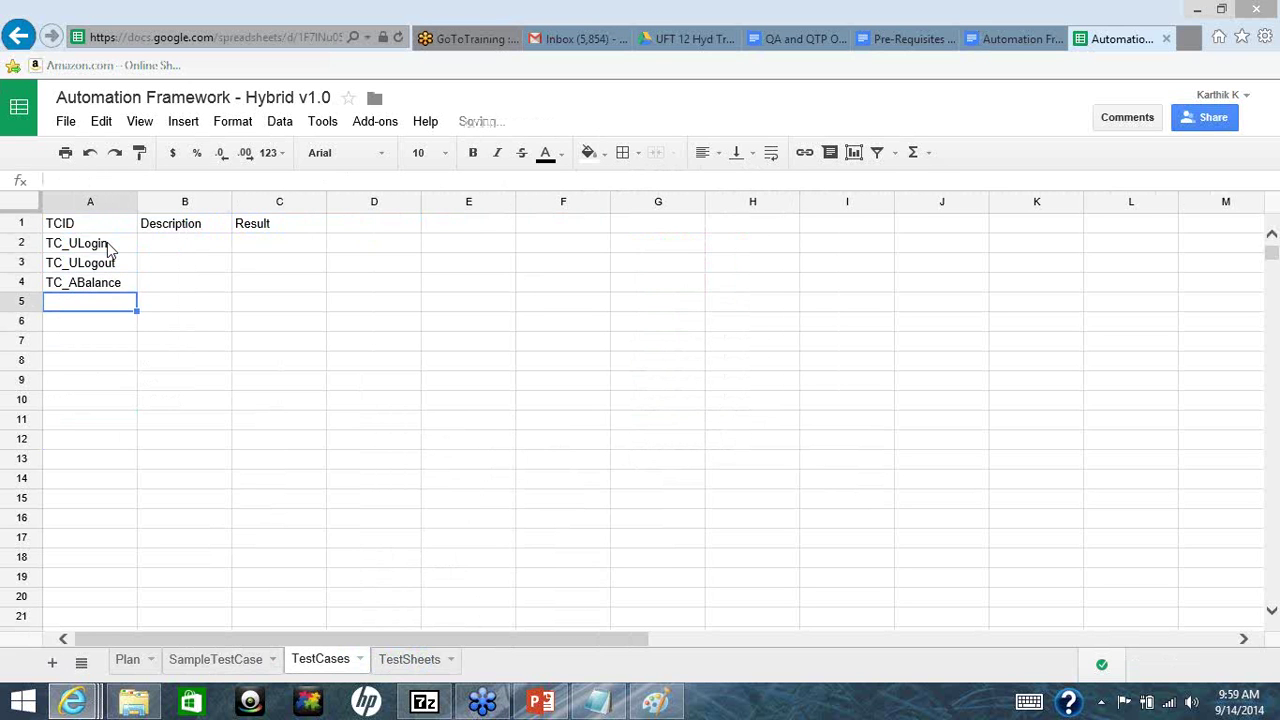
Enter the test case IDs TC_ATransfer, TC_ADebit and TC_ACredit in cells A5 to A7
type("TC_A")
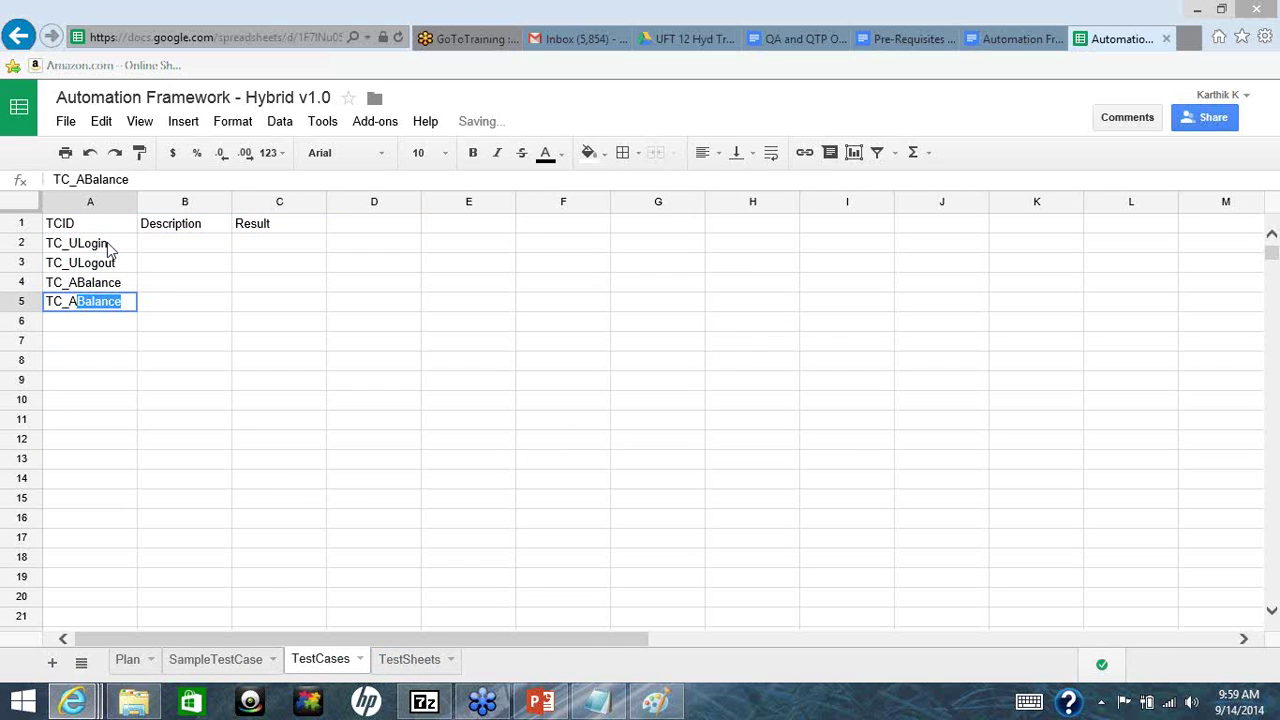
type("Transfer")
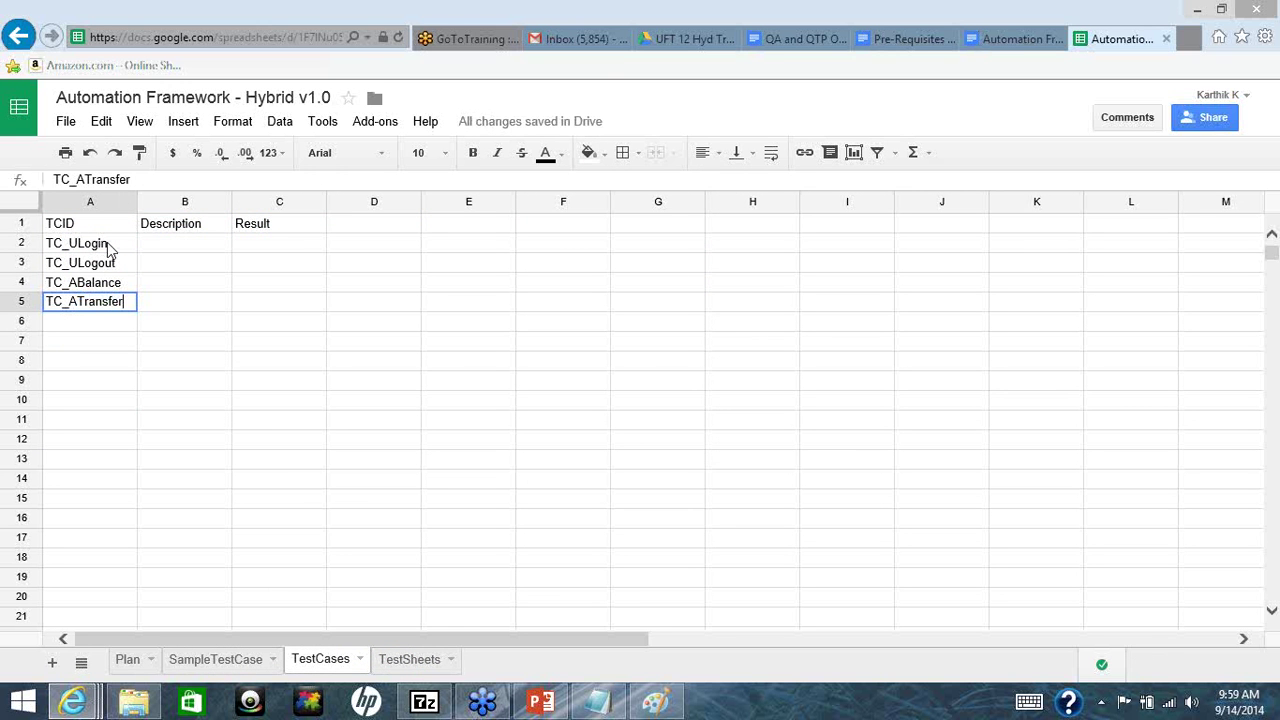
key("Return")
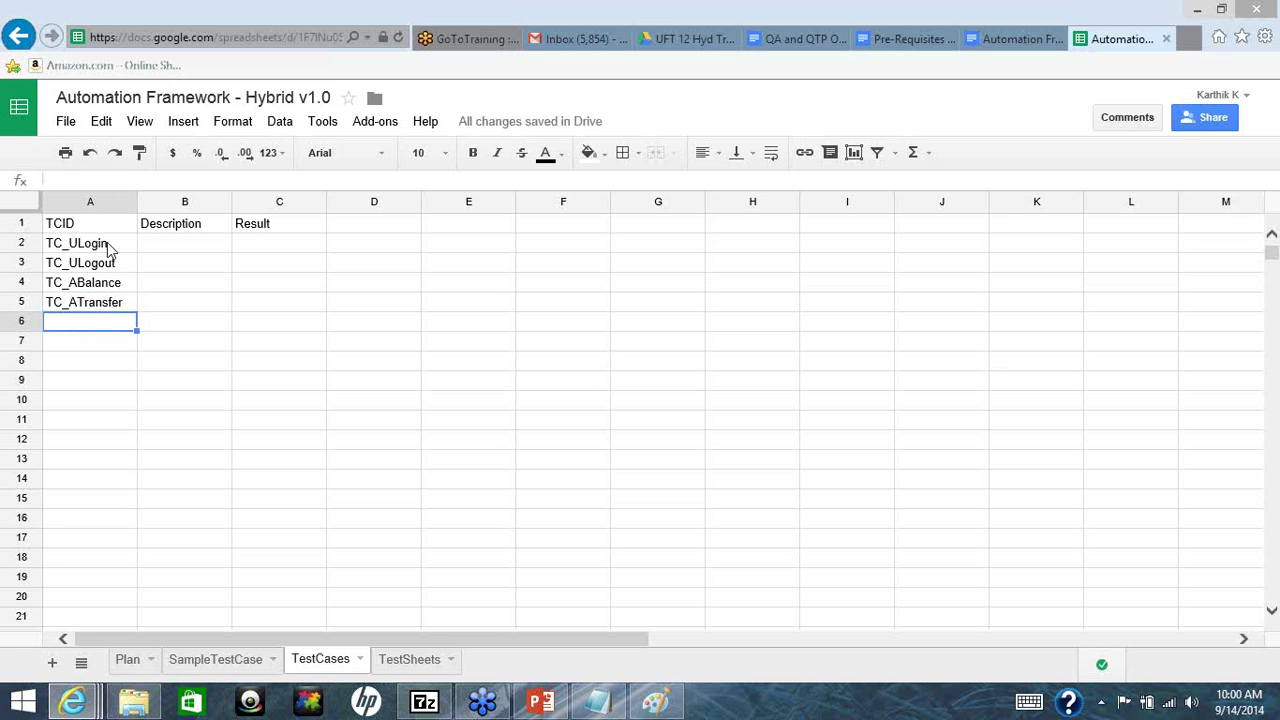
type("TC_A")
type("Debit")
key("Return")
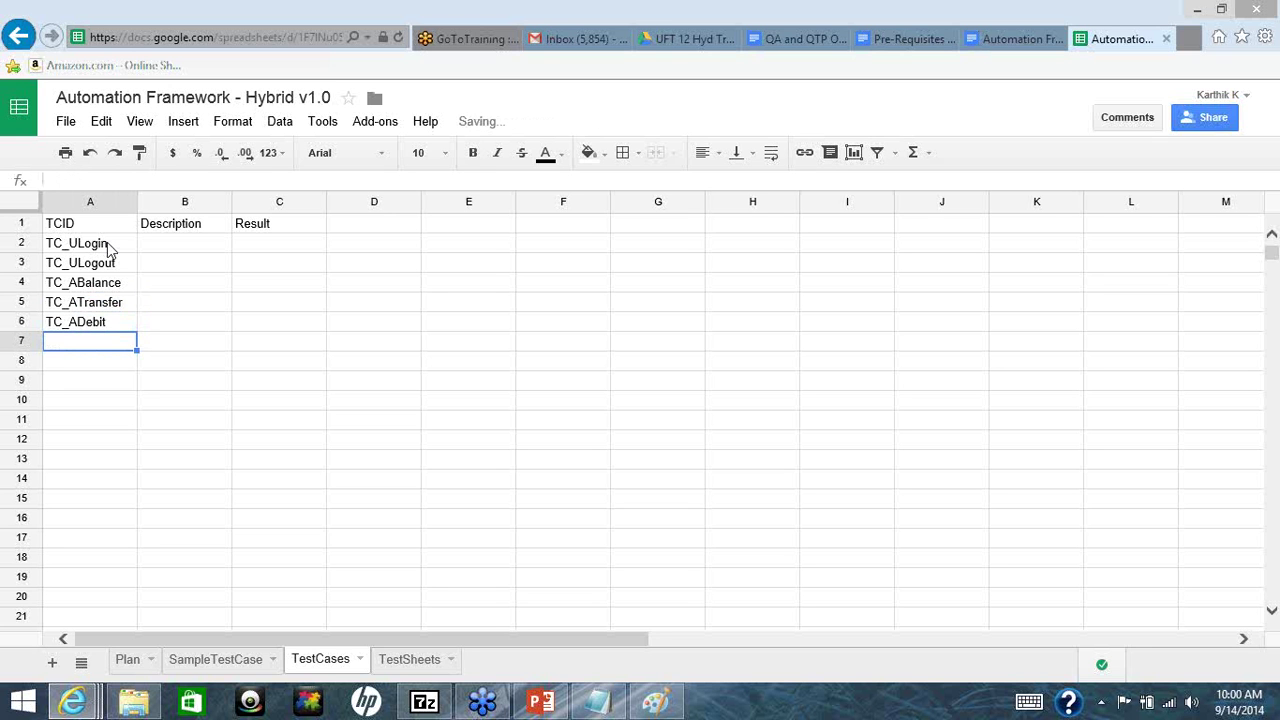
type("TC_ACredit")
key("Return")
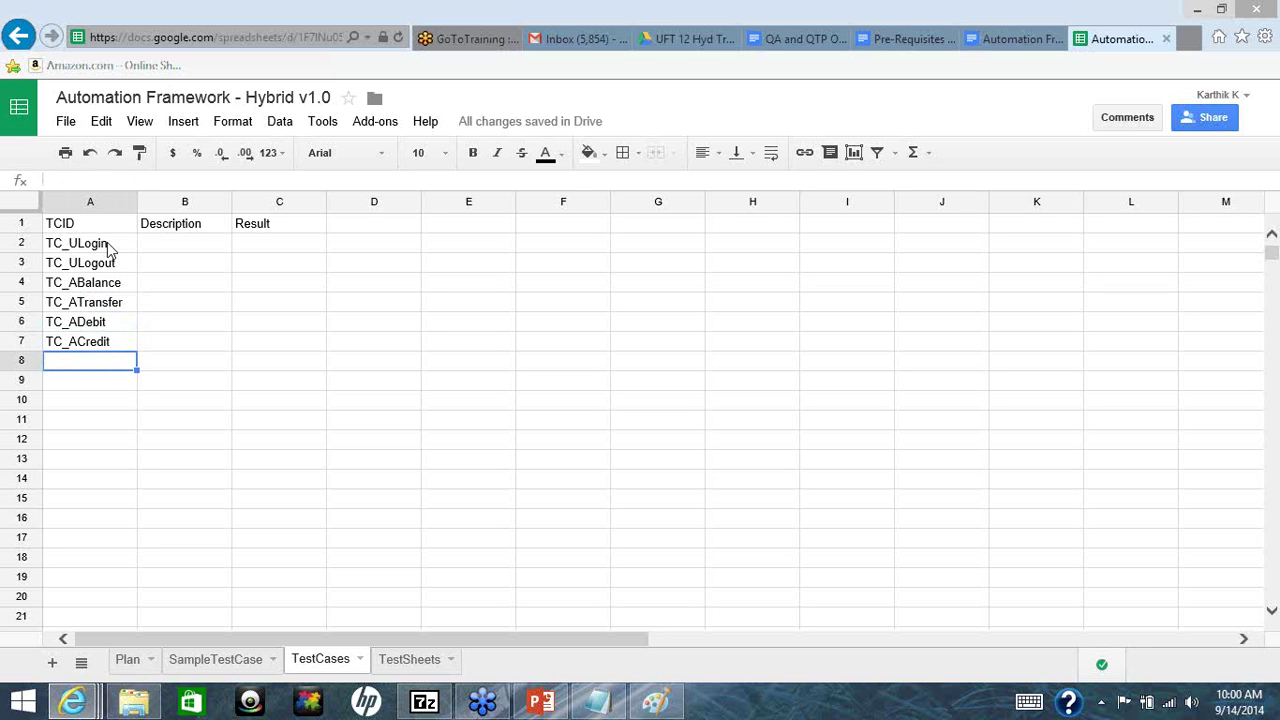
Select the header cells A1:C1 on the TestCases sheet
key("Up")
key("Up")
key("Up")
key("Up")
key("Up")
key("Up")
key("Up")
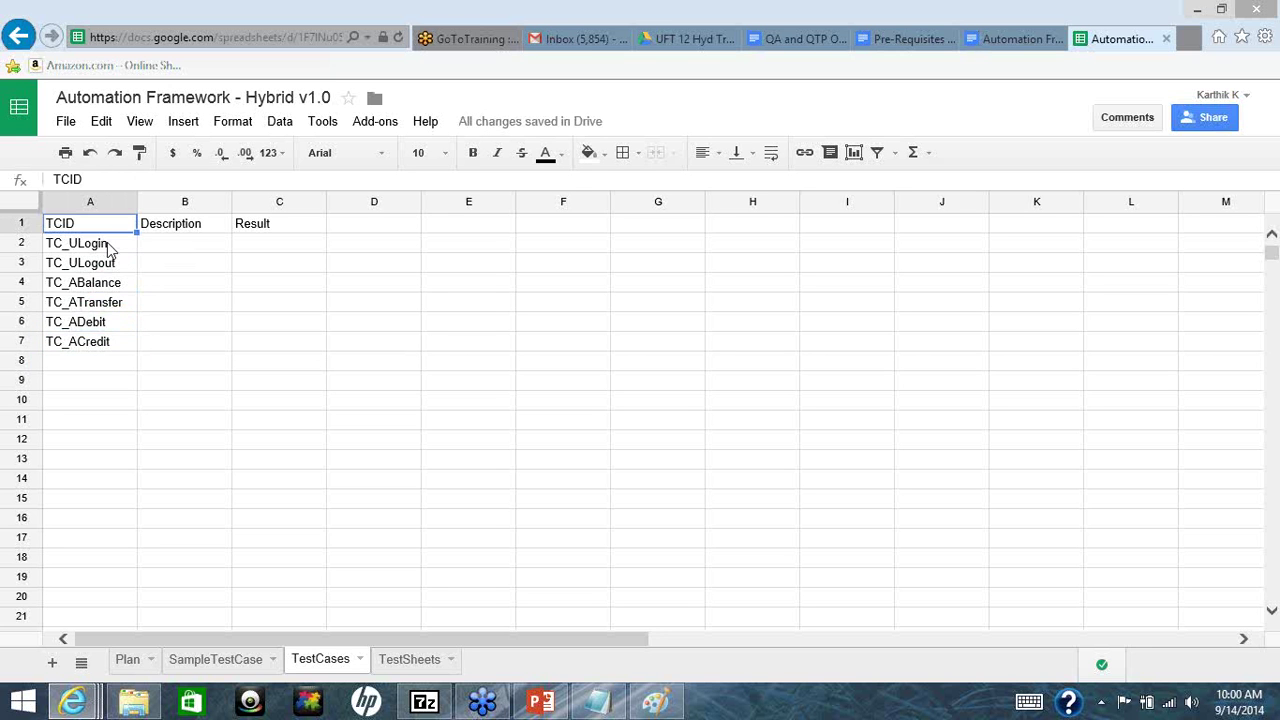
key("shift+Right")
key("shift+Right")
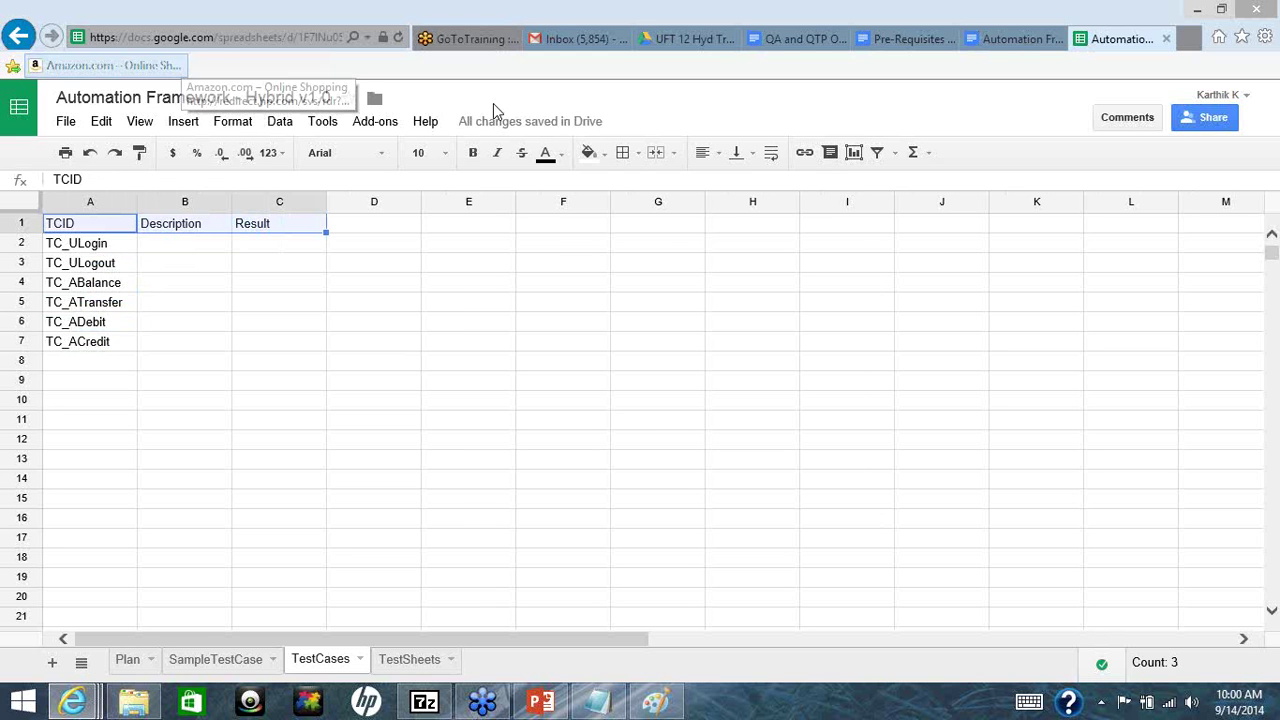
key("ctrl+shift+b")
key("Escape")
key("ctrl+shift+b")
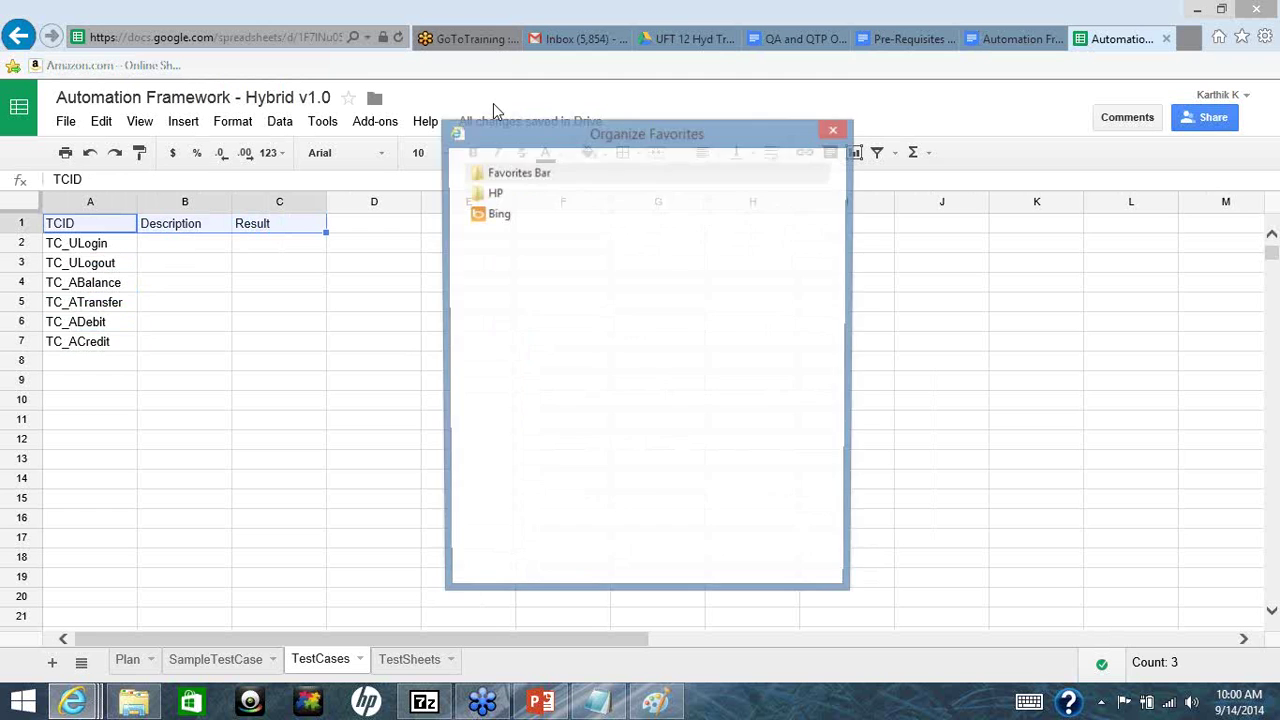
key("Escape")
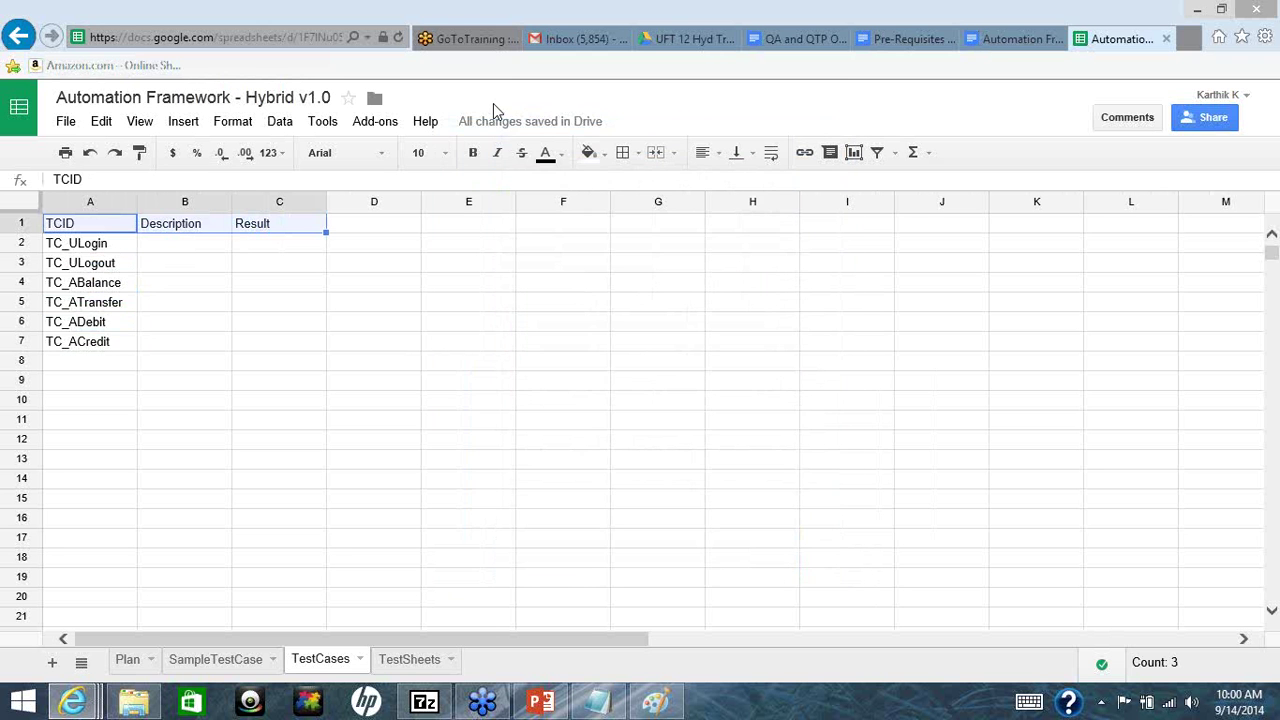
key("ctrl+shift+b")
key("Escape")
Make the header cells A1:C1 bold and fill them with a purple background
left_click(473, 152)
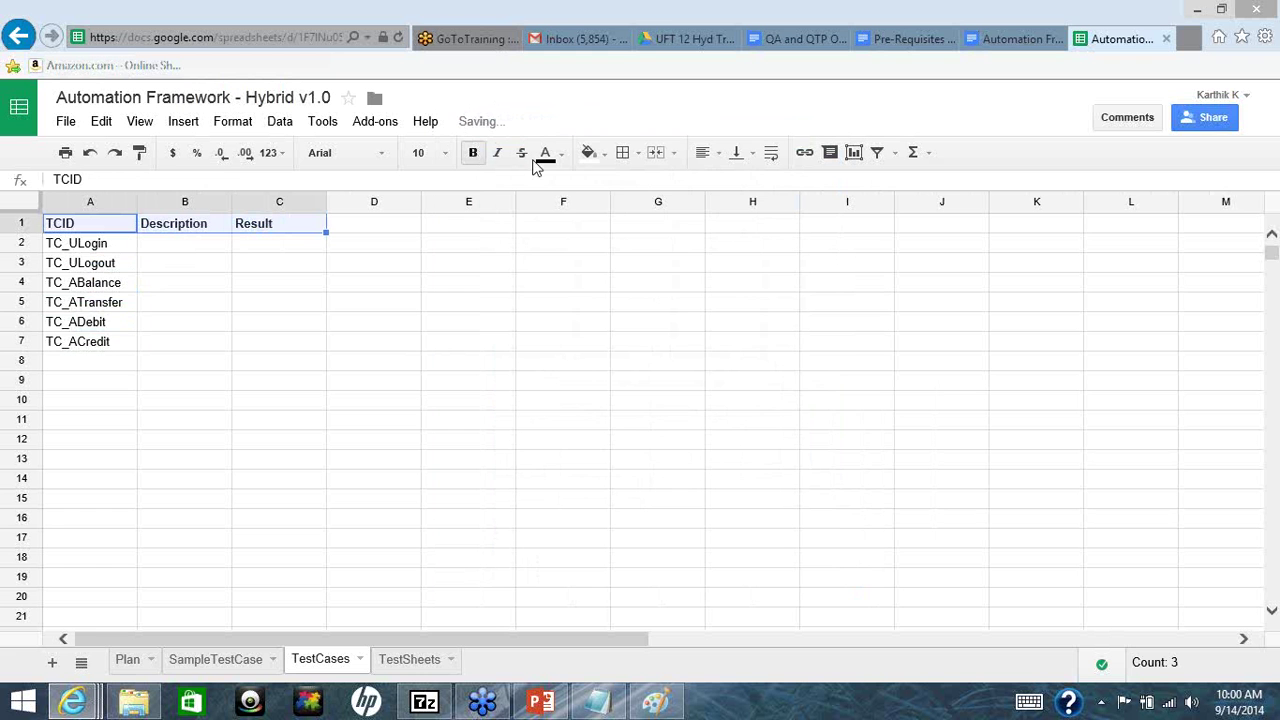
left_click(589, 154)
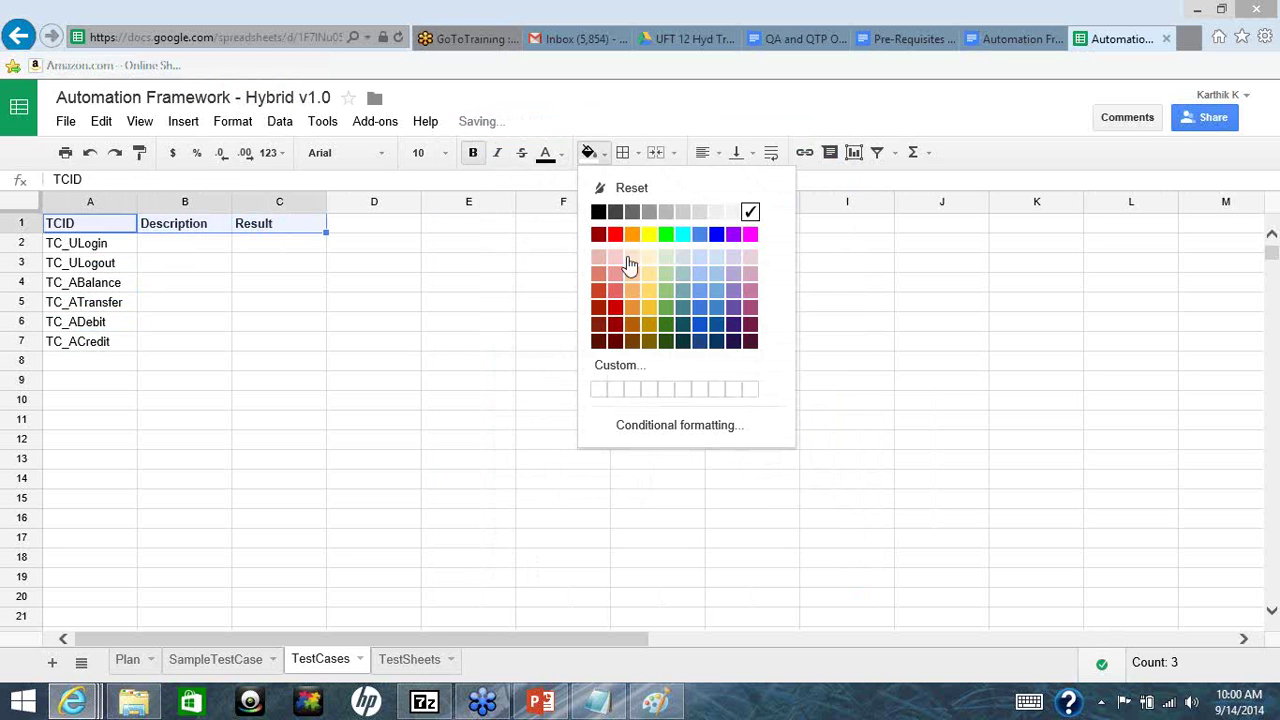
left_click(735, 312)
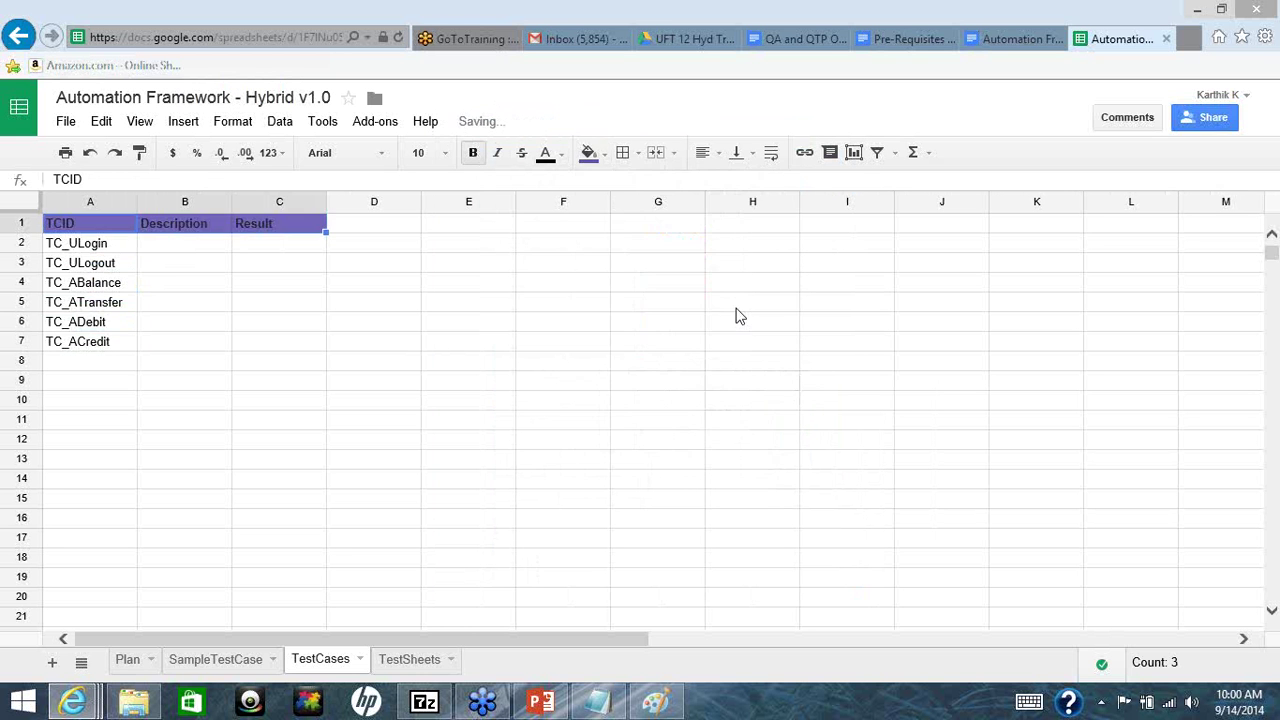
left_click(200, 426)
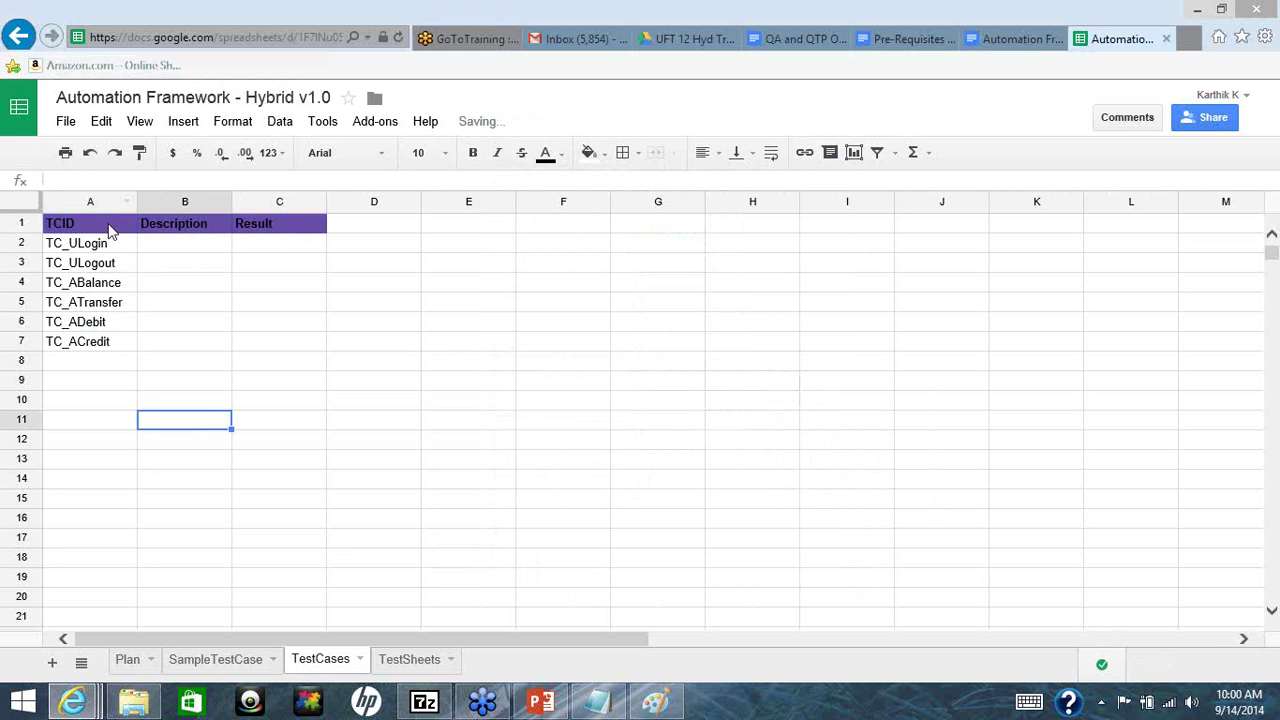
Change the text colour of the header cells A1:C1 on the TestCases sheet to white
left_click_drag(108, 226, 271, 223)
left_click(561, 158)
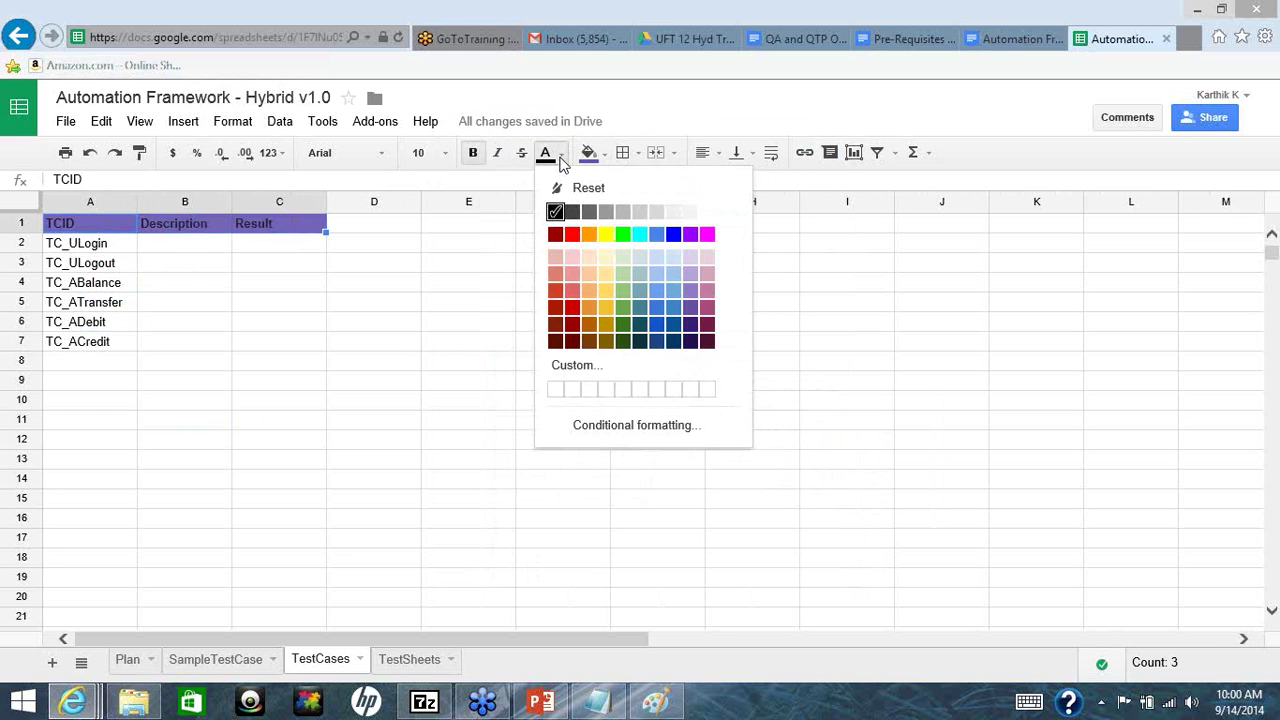
left_click(706, 211)
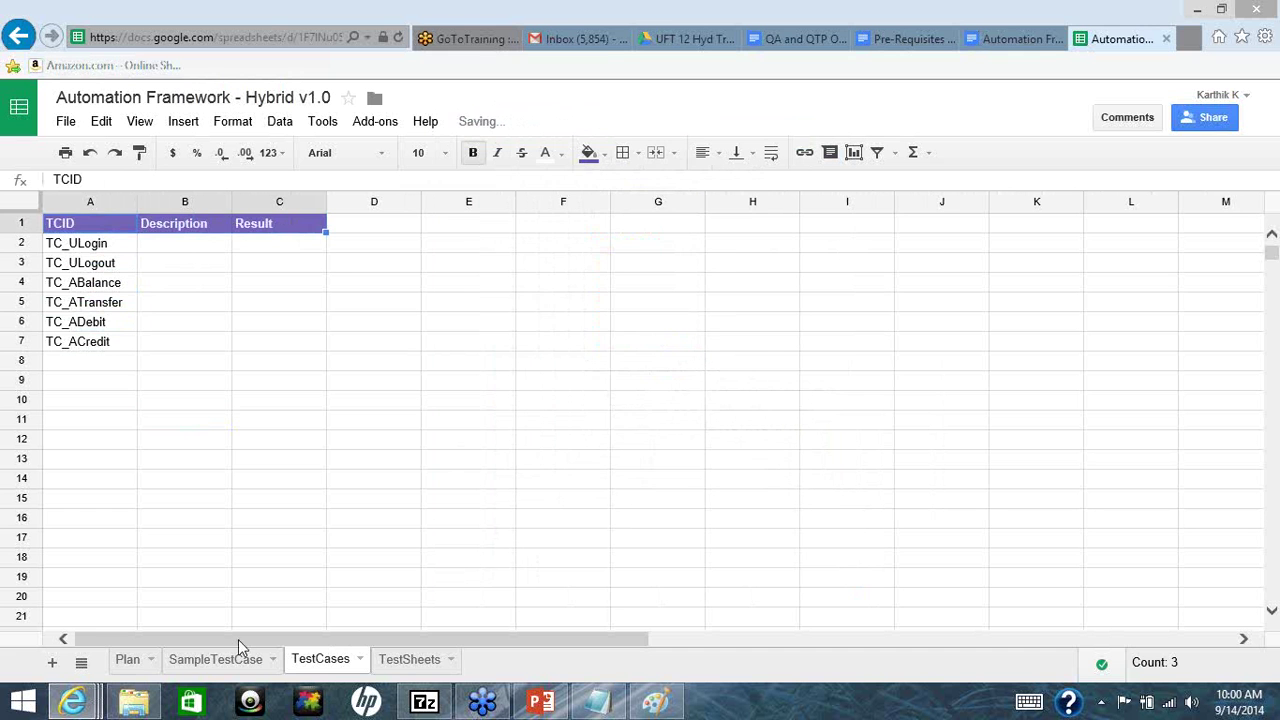
left_click(343, 266)
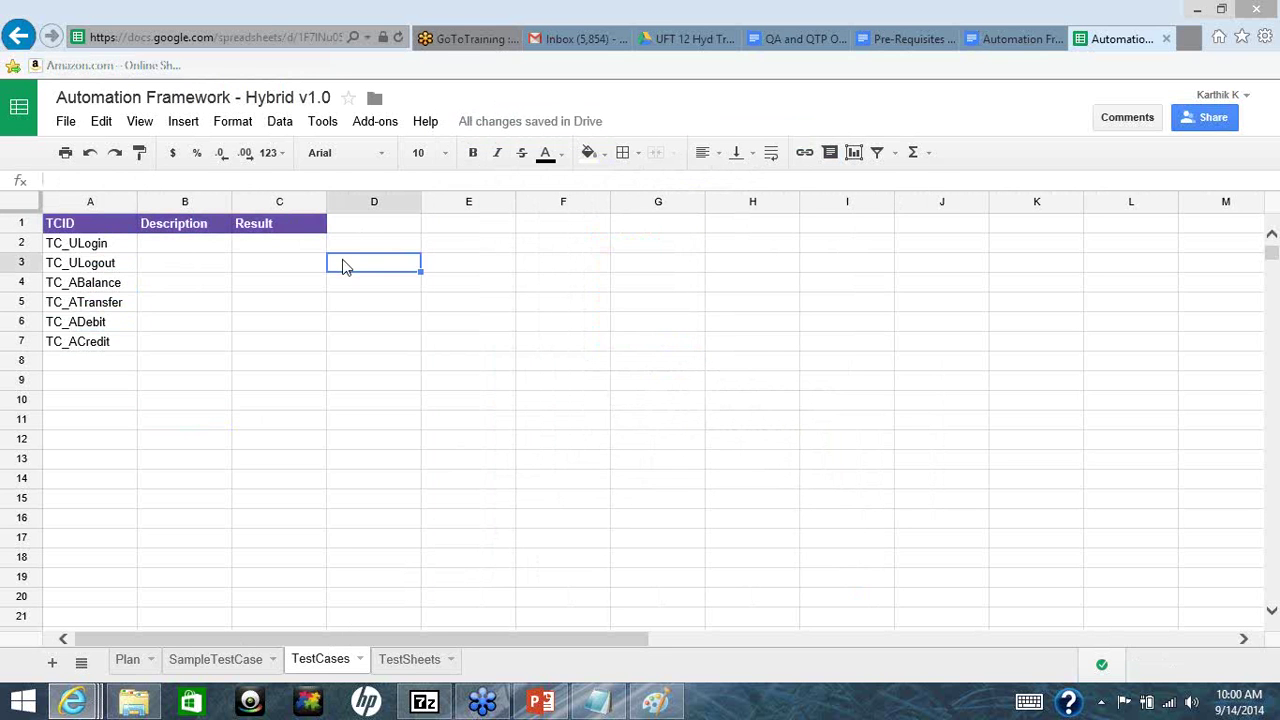
Rename the TestSheets sheet to TestSteps
left_click(408, 660)
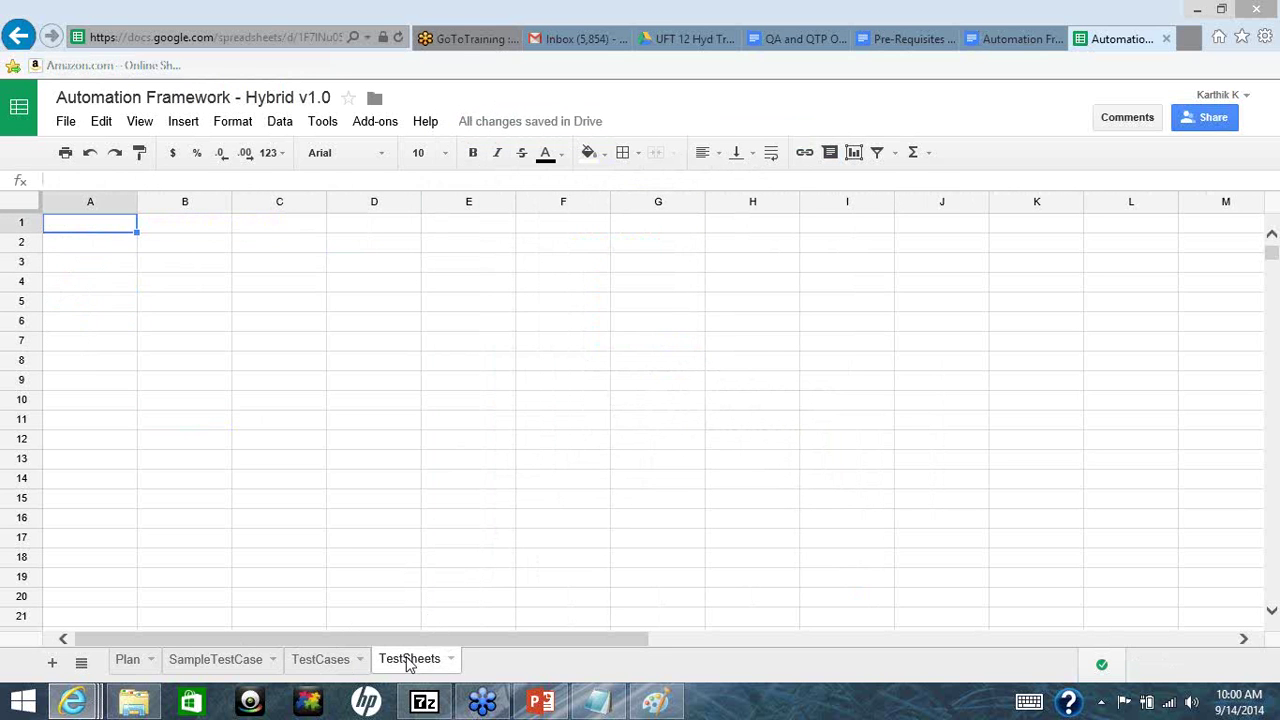
right_click(408, 660)
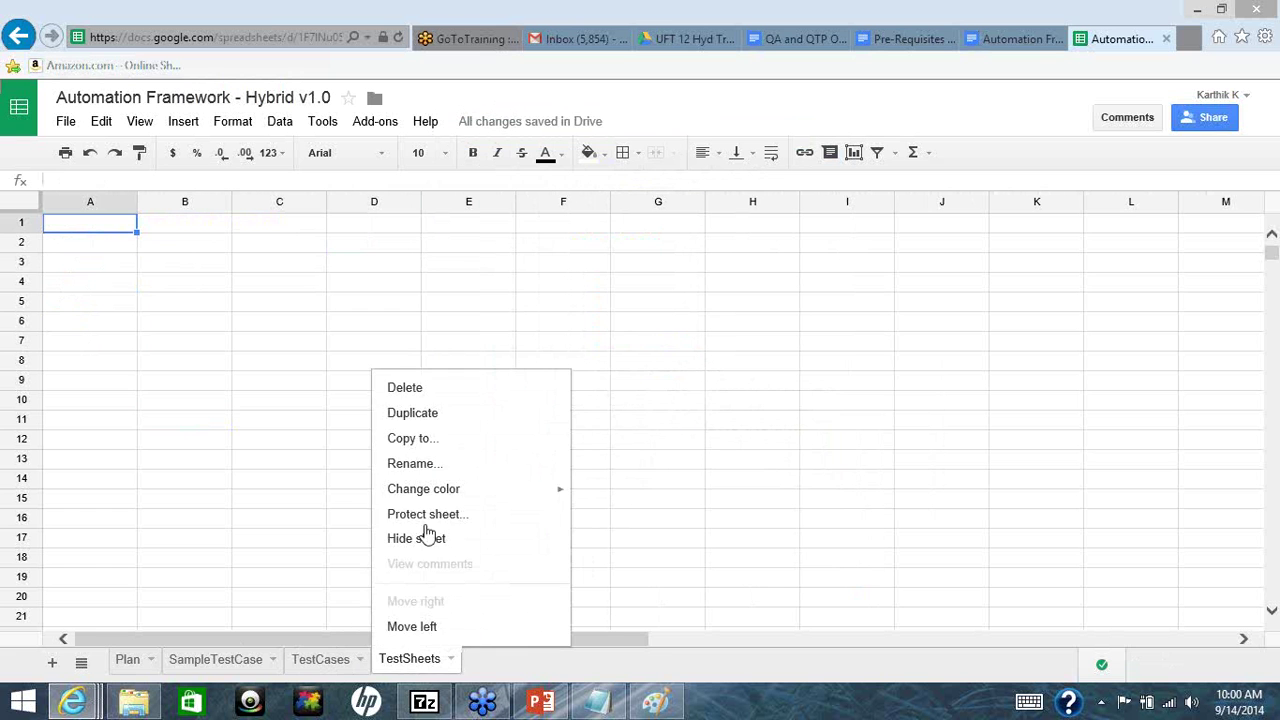
left_click(427, 462)
key("End")
key("BackSpace")
key("BackSpace")
key("BackSpace")
key("BackSpace")
key("BackSpace")
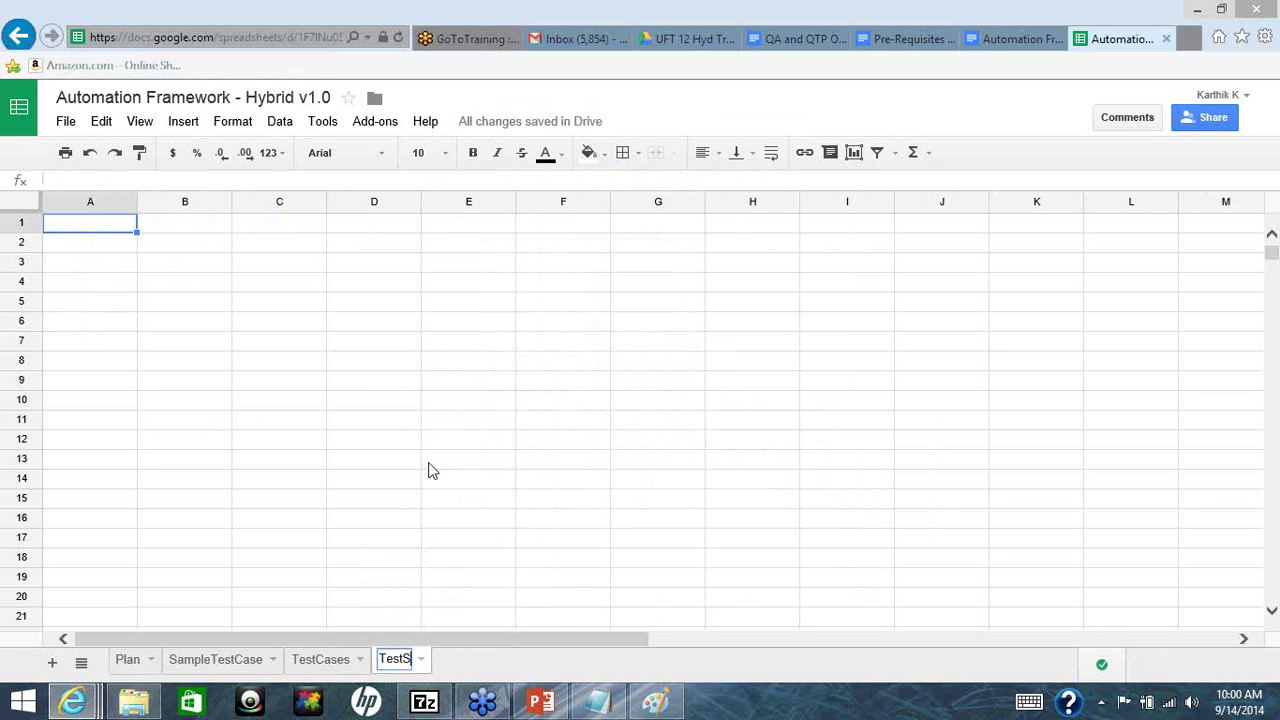
type("teps")
key("Return")
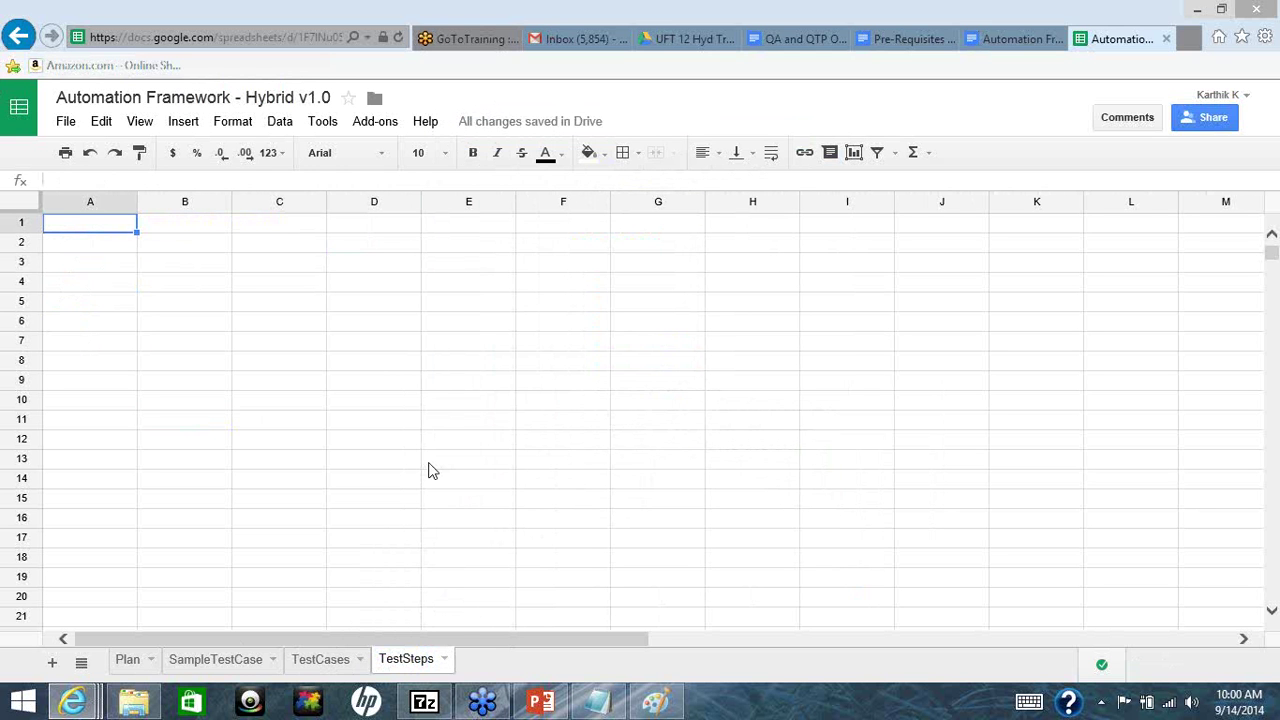
Star the Automation Framework - Hybrid v1.0 spreadsheet
left_click(348, 98)
left_click(164, 342)
type("asdasd`")
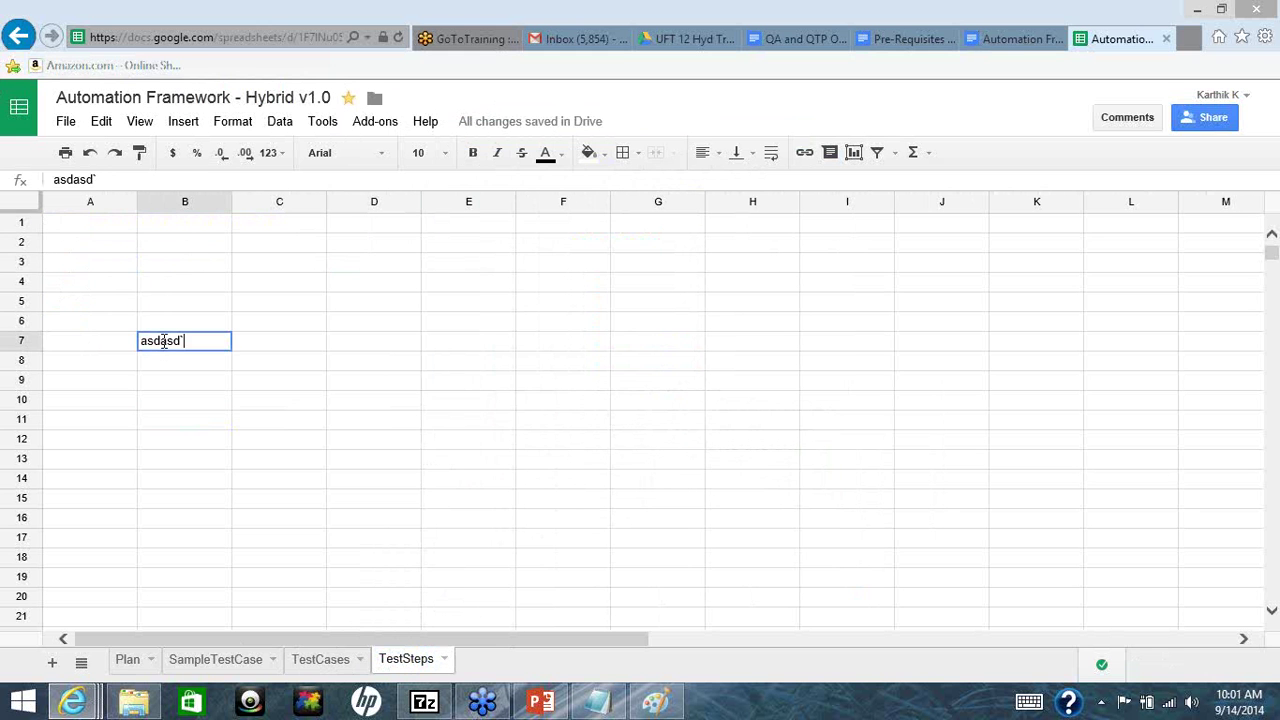
key("Escape")
key("alt")
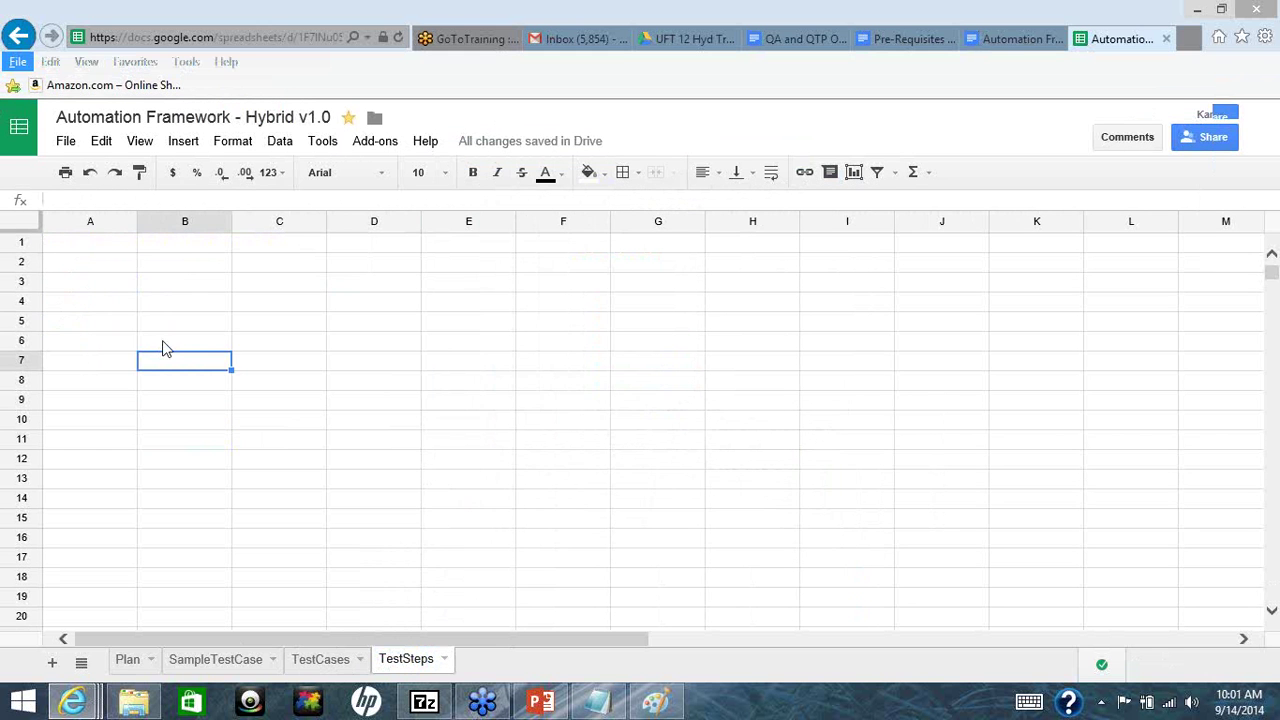
key("Escape")
Enter the column header TCID in cell A1 of the TestSheets sheet
left_click(88, 222)
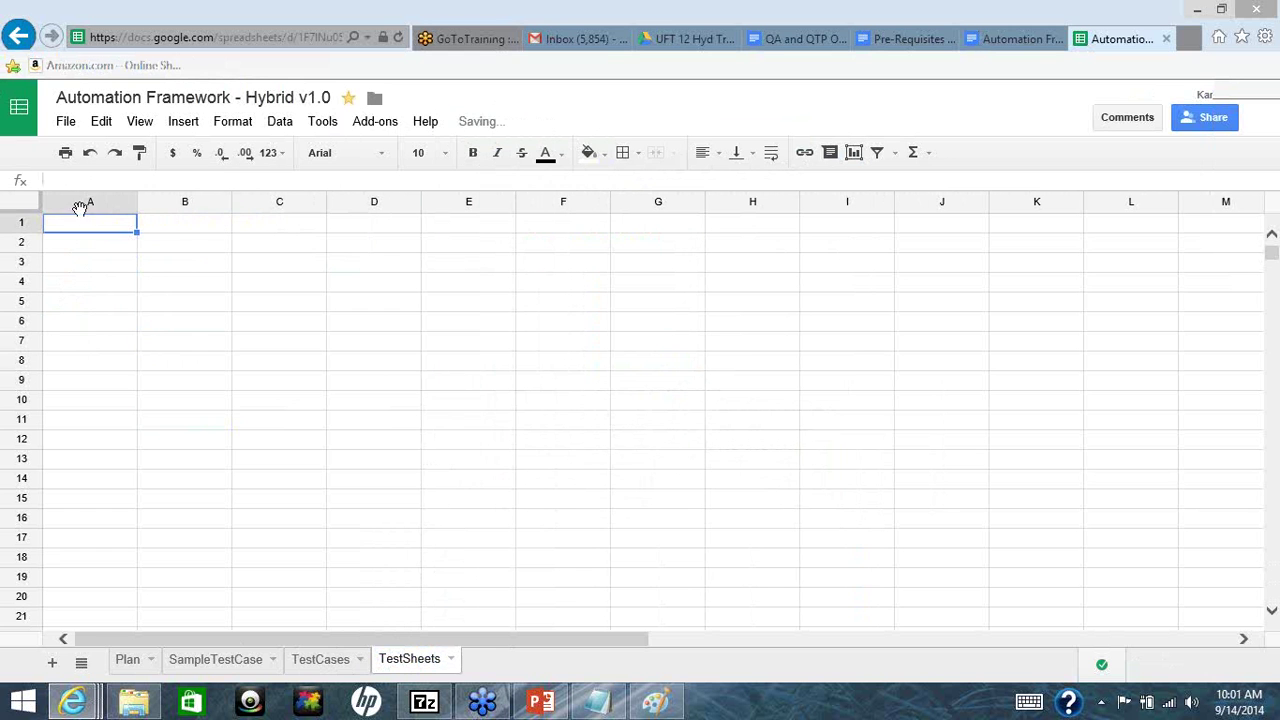
type("TestC")
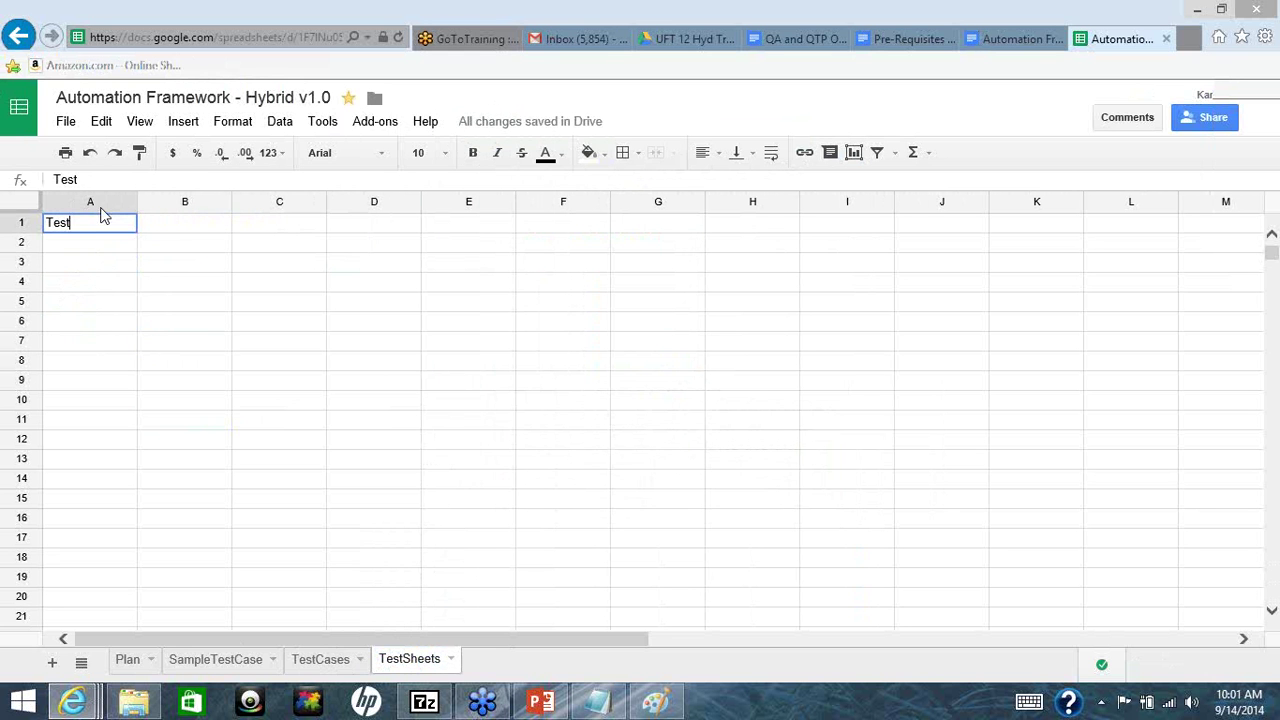
key("BackSpace")
key("BackSpace")
key("BackSpace")
key("BackSpace")
type("CID")
key("Tab")
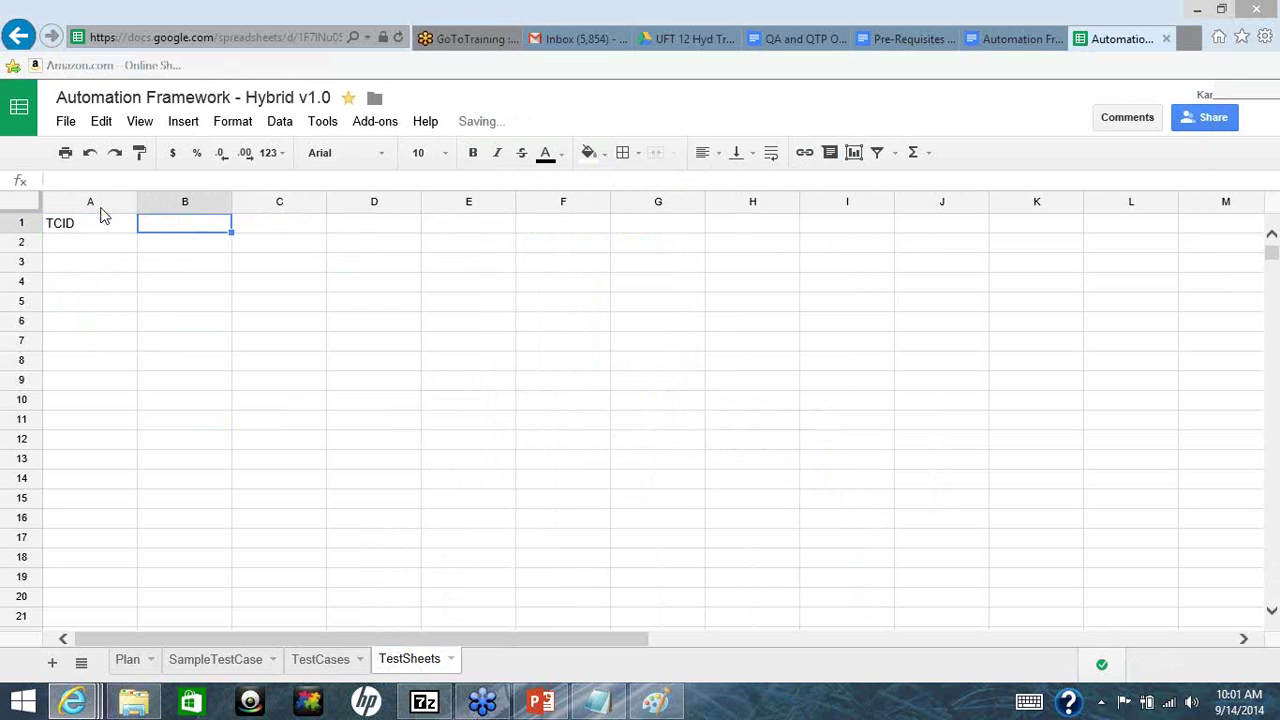
Add the column headers TSID in B1 and Test Step Desc in C1 of the TestSheets sheet
type("TSID")
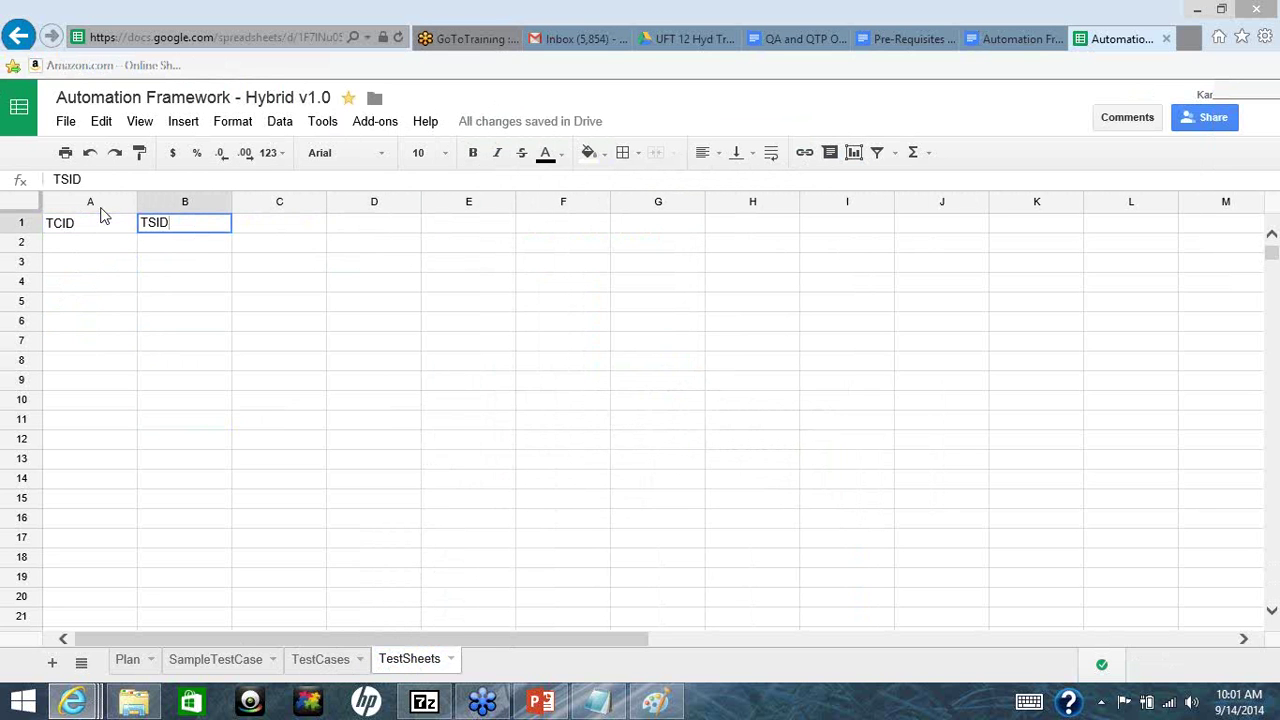
key("Tab")
type("Test St")
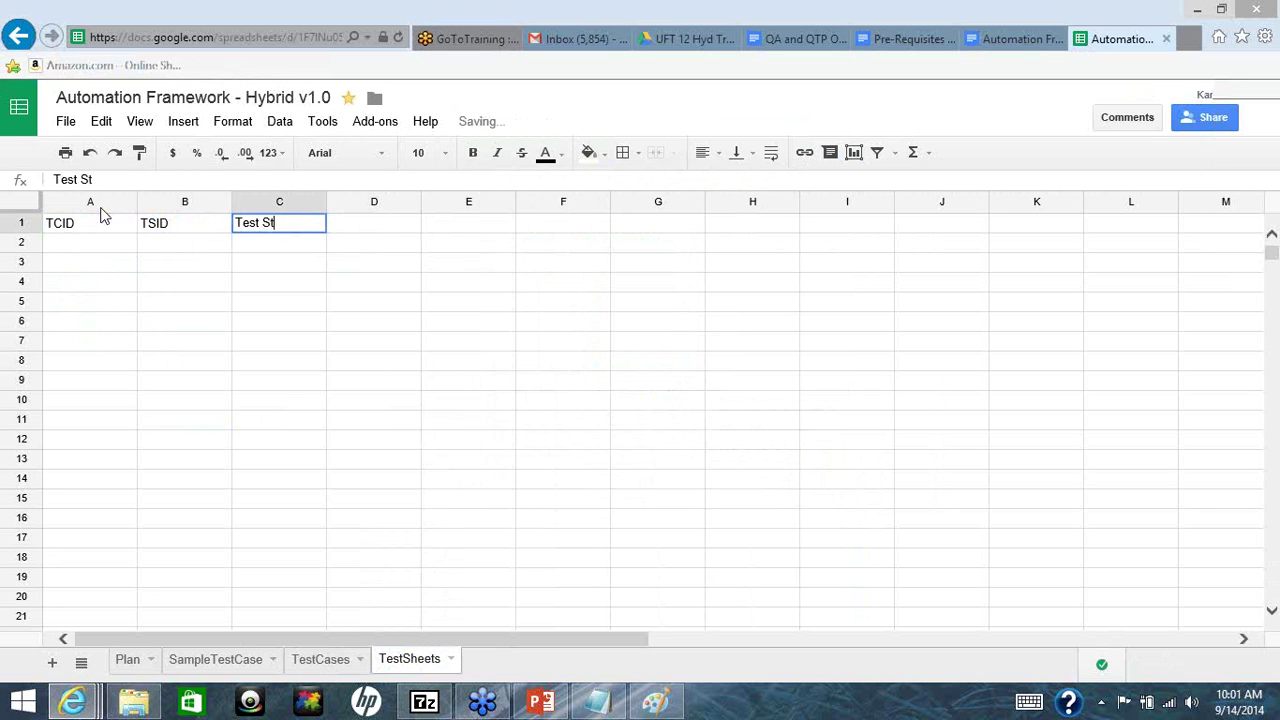
type("ep Desc")
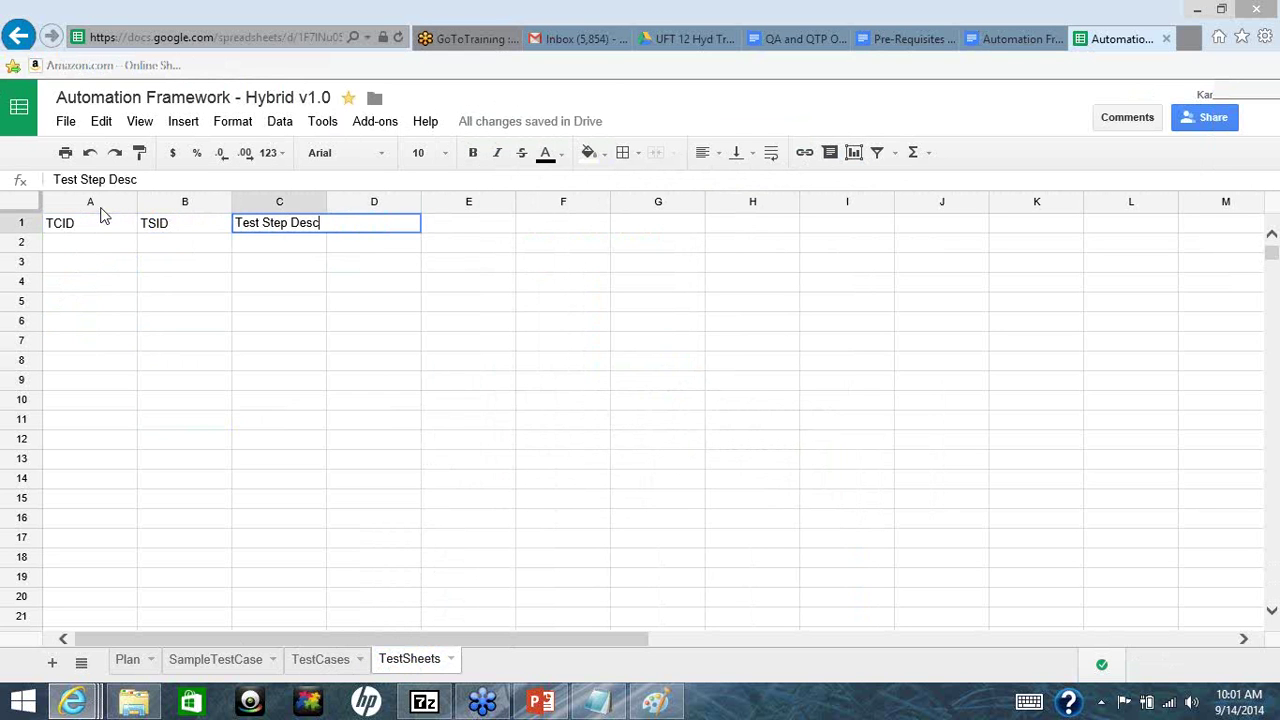
key("Tab")
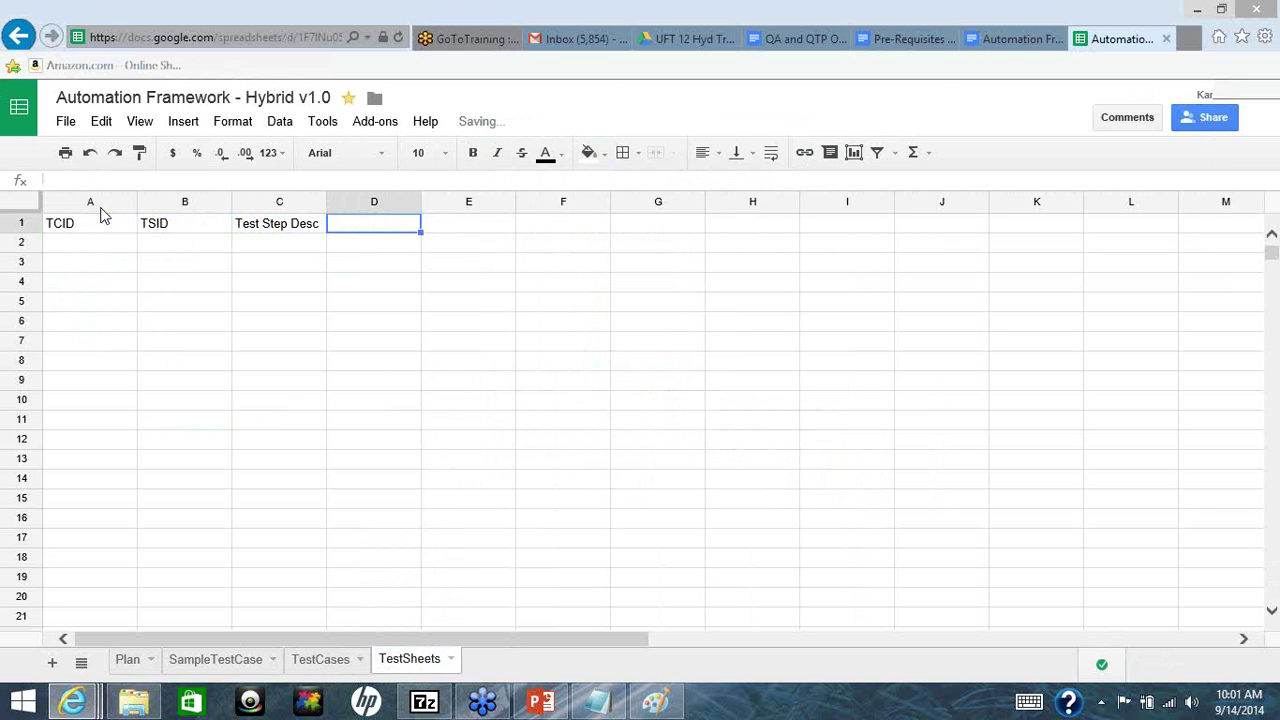
Add the column headers Test Data in D1 and Result in E1 of the TestSheets sheet
type("Test Da")
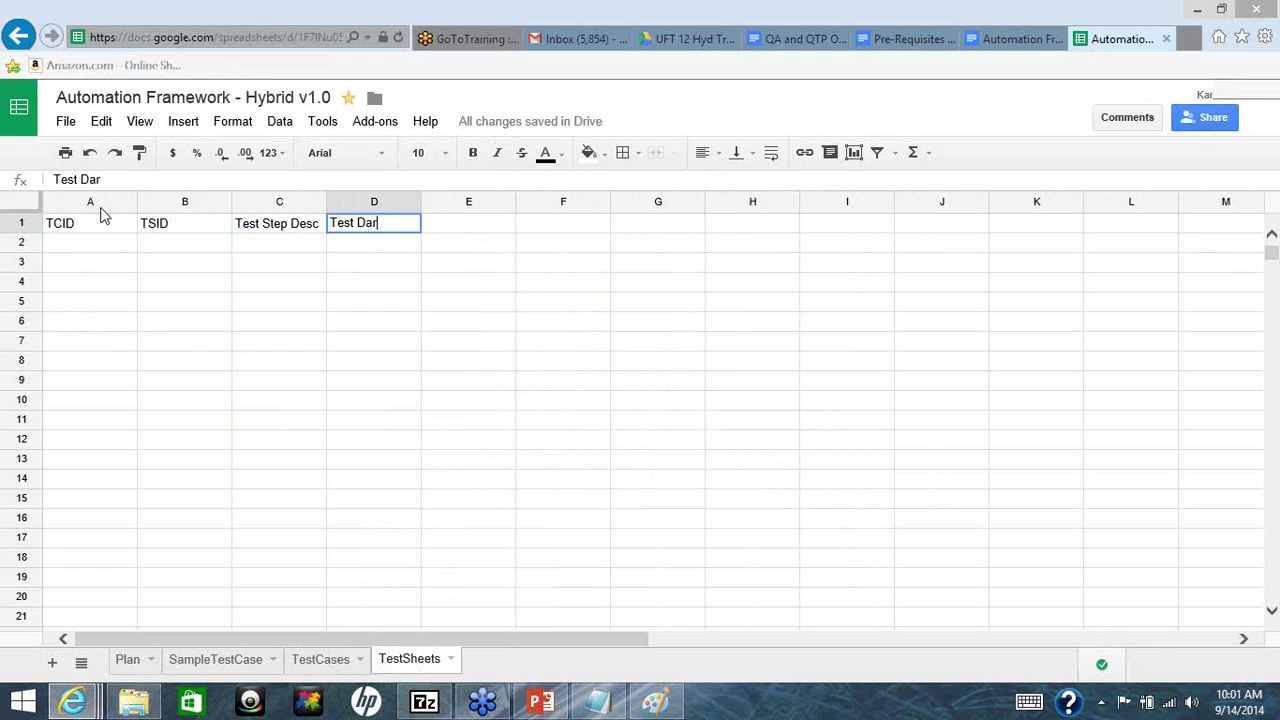
type("ta")
key("Tab")
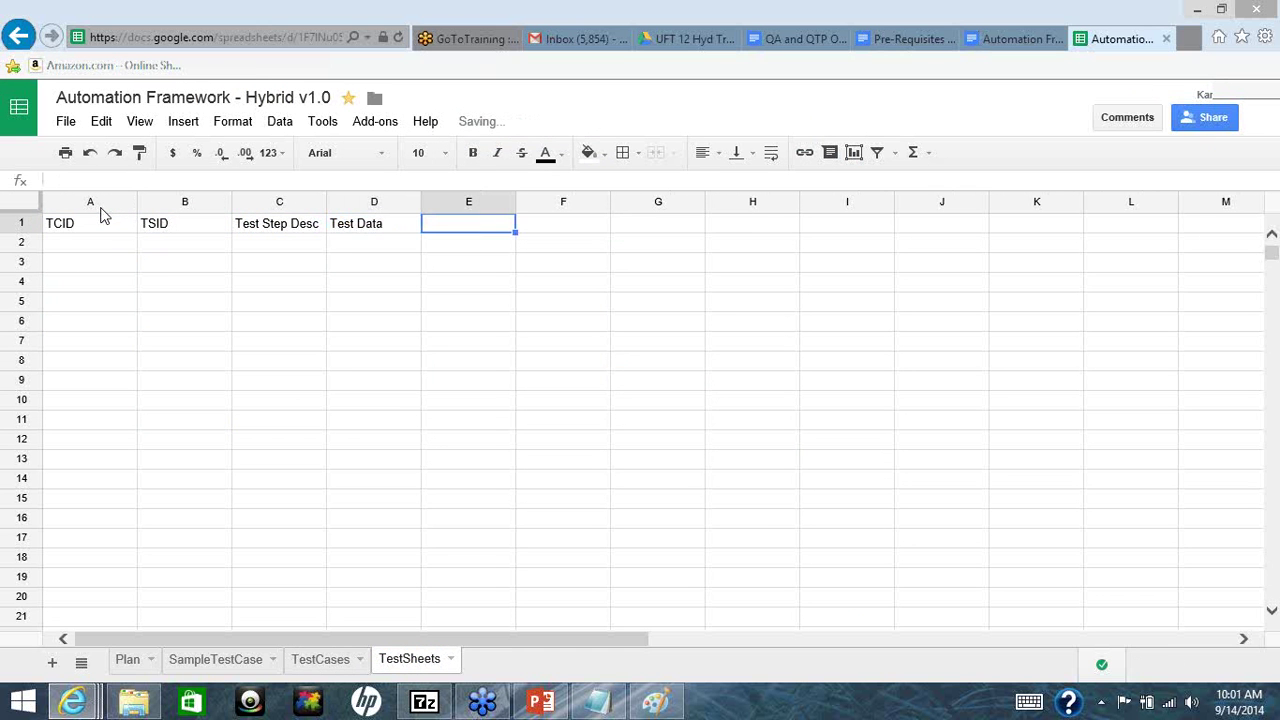
type("Mani")
key("BackSpace")
key("BackSpace")
key("BackSpace")
key("BackSpace")
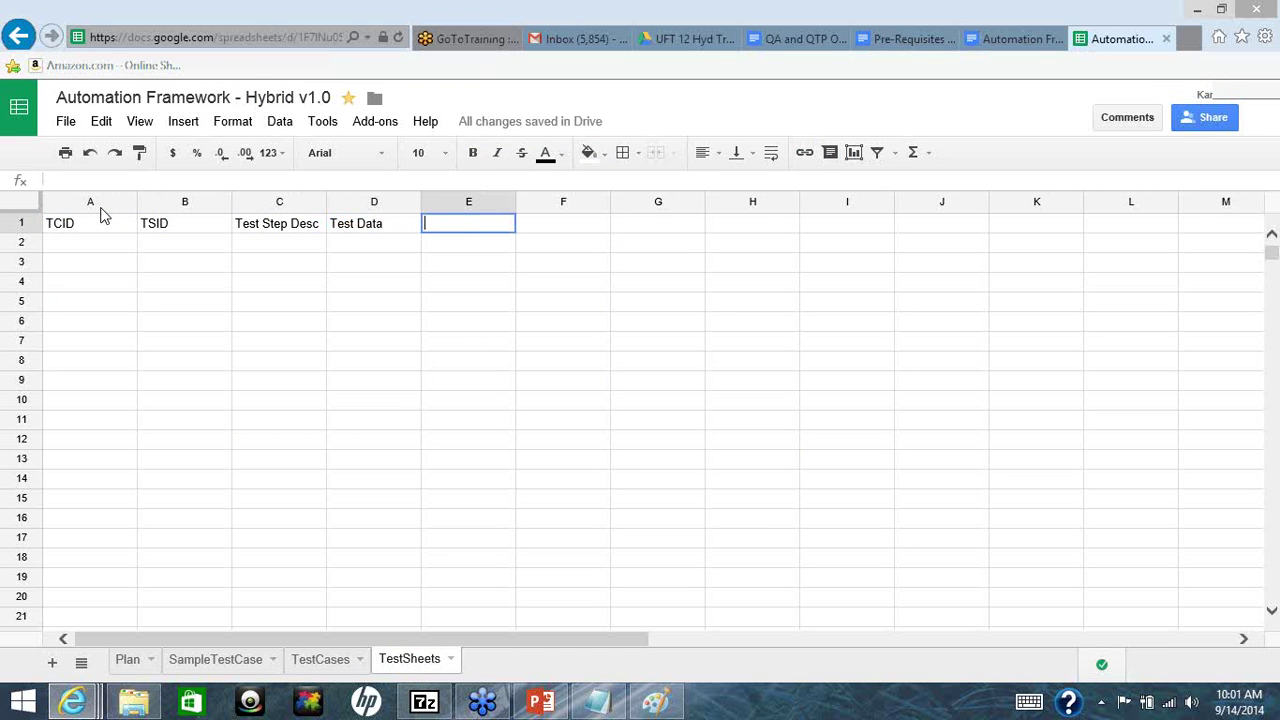
type("Result")
key("Return")
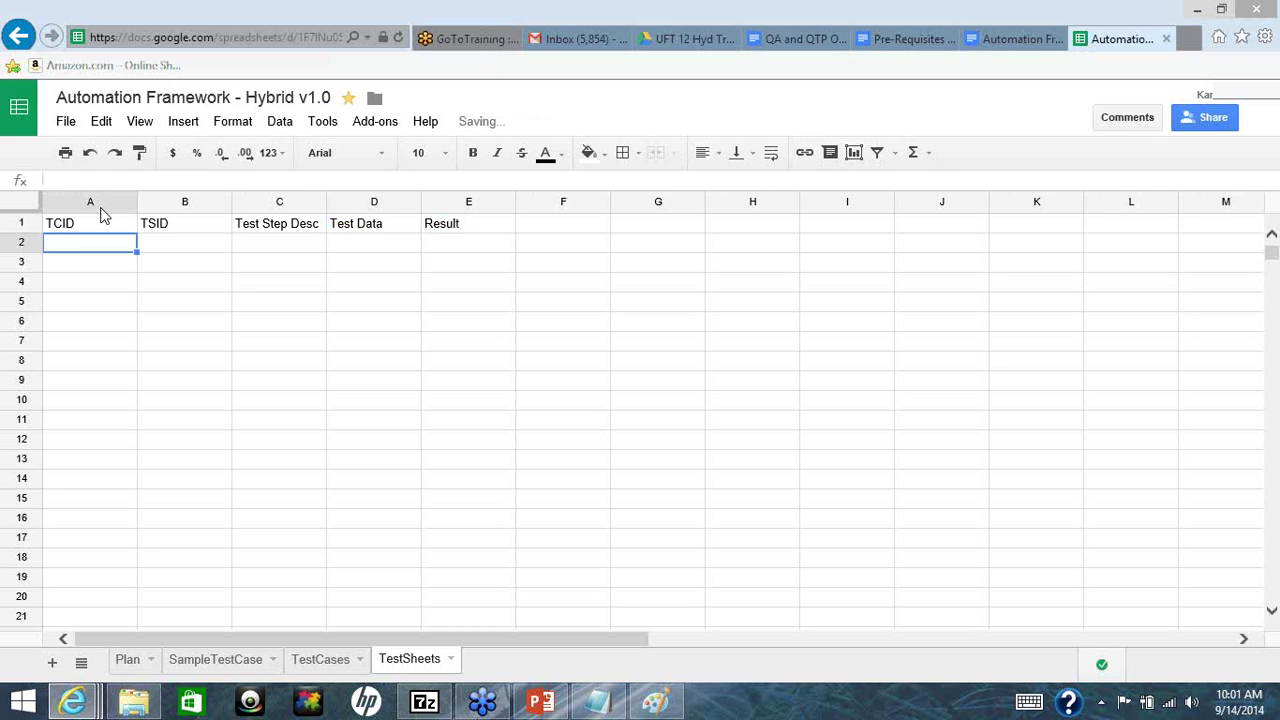
Fill the header cells A1 to E1 of the TestSheets sheet with green
left_click(103, 217)
key("shift+Right")
key("shift+Right")
key("shift+Right")
key("shift+Right")
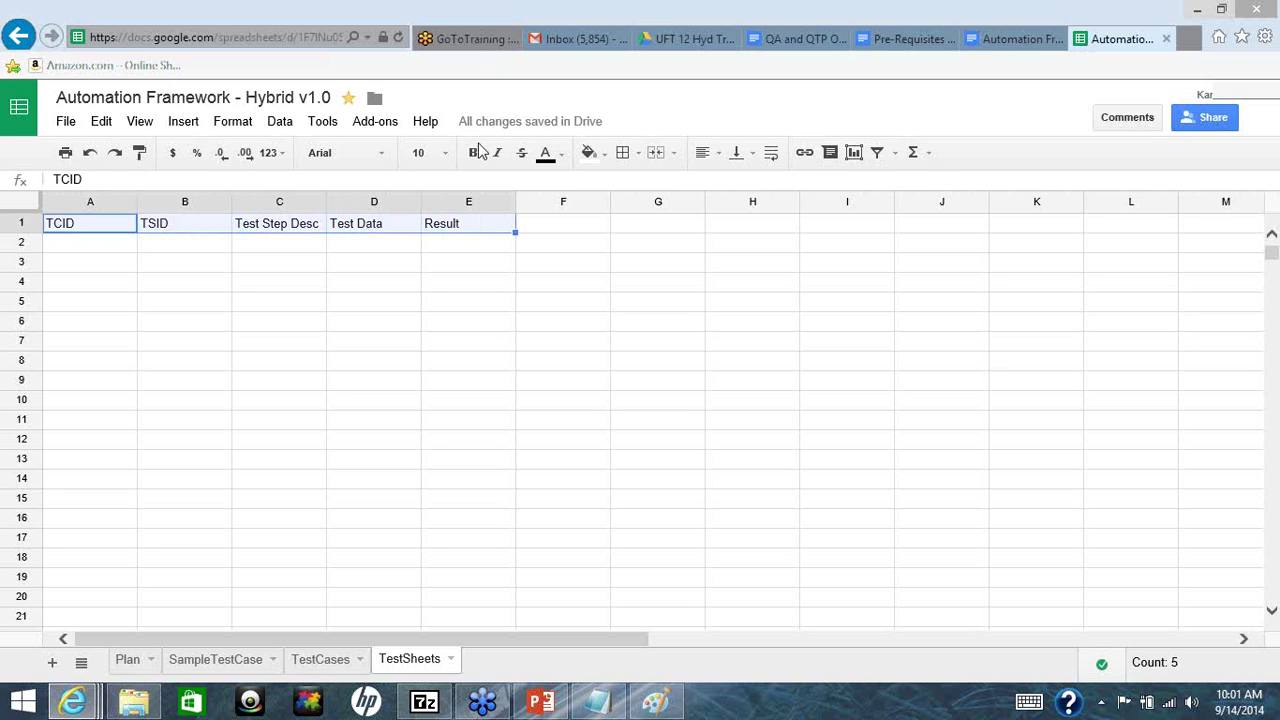
left_click(596, 156)
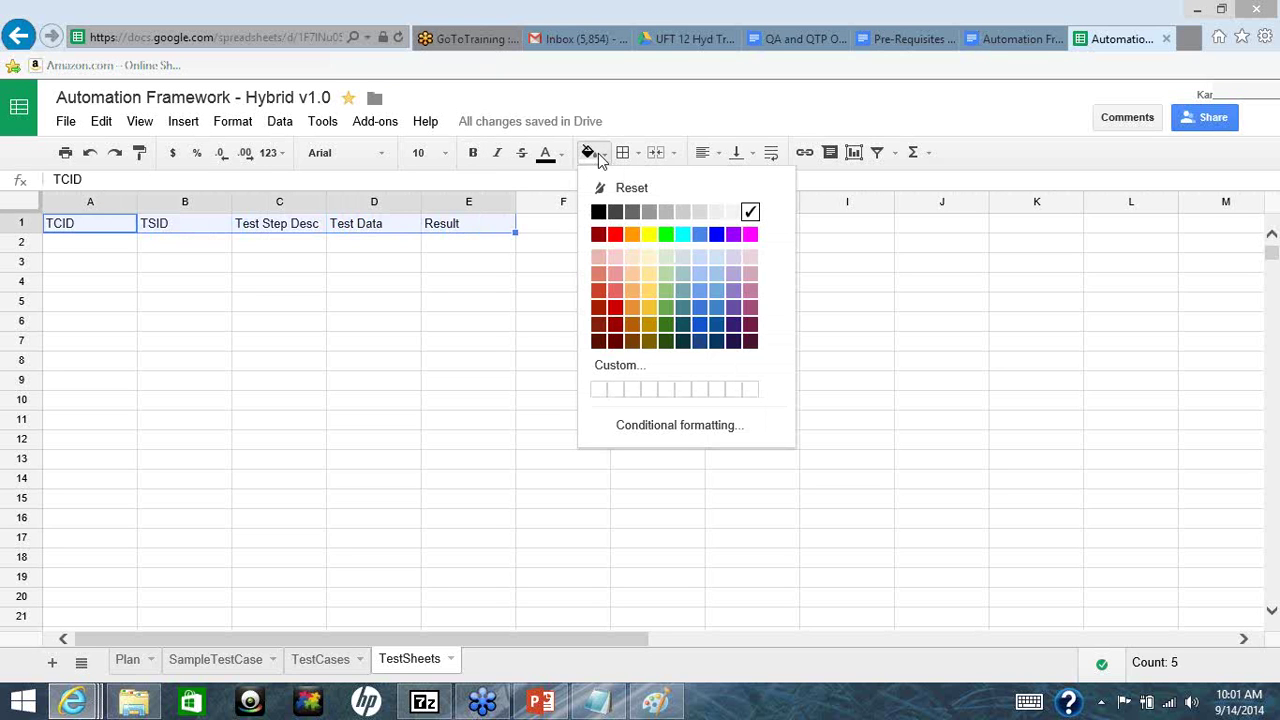
left_click(667, 308)
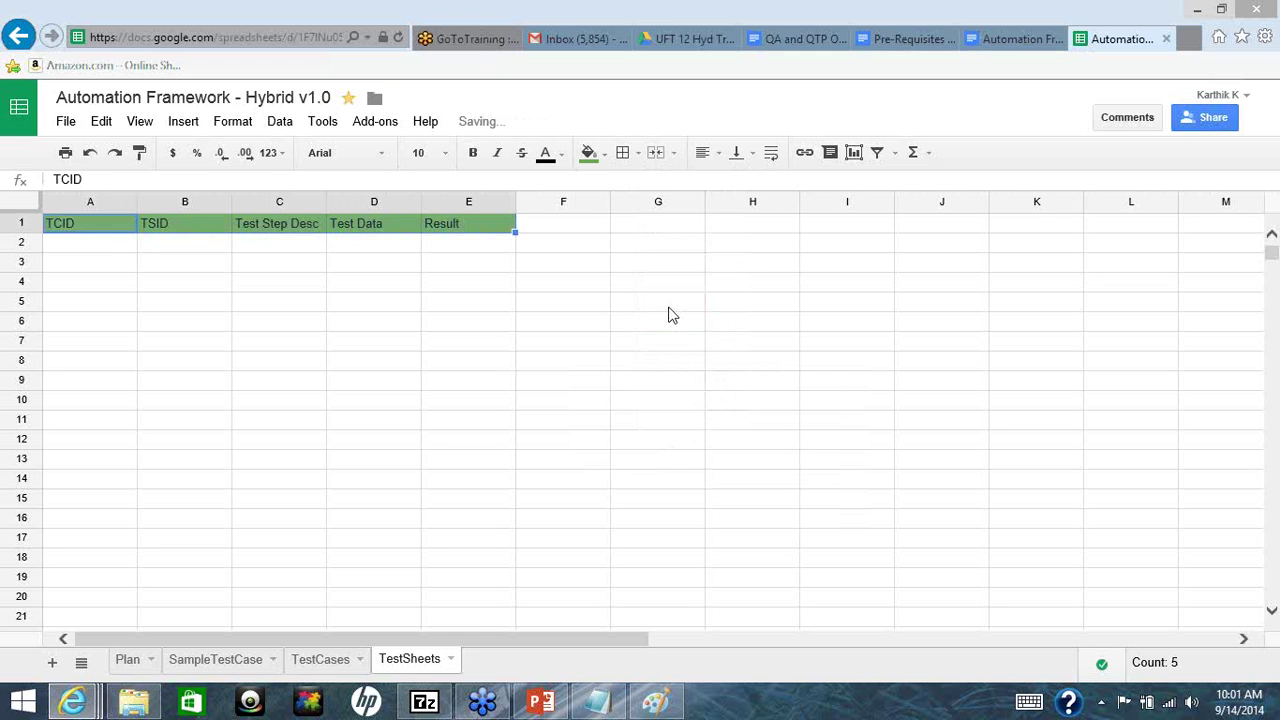
Enter the test case ID TC_ULogin in cell A2 and the step ID 1 in B2
left_click(104, 242)
type("TC")
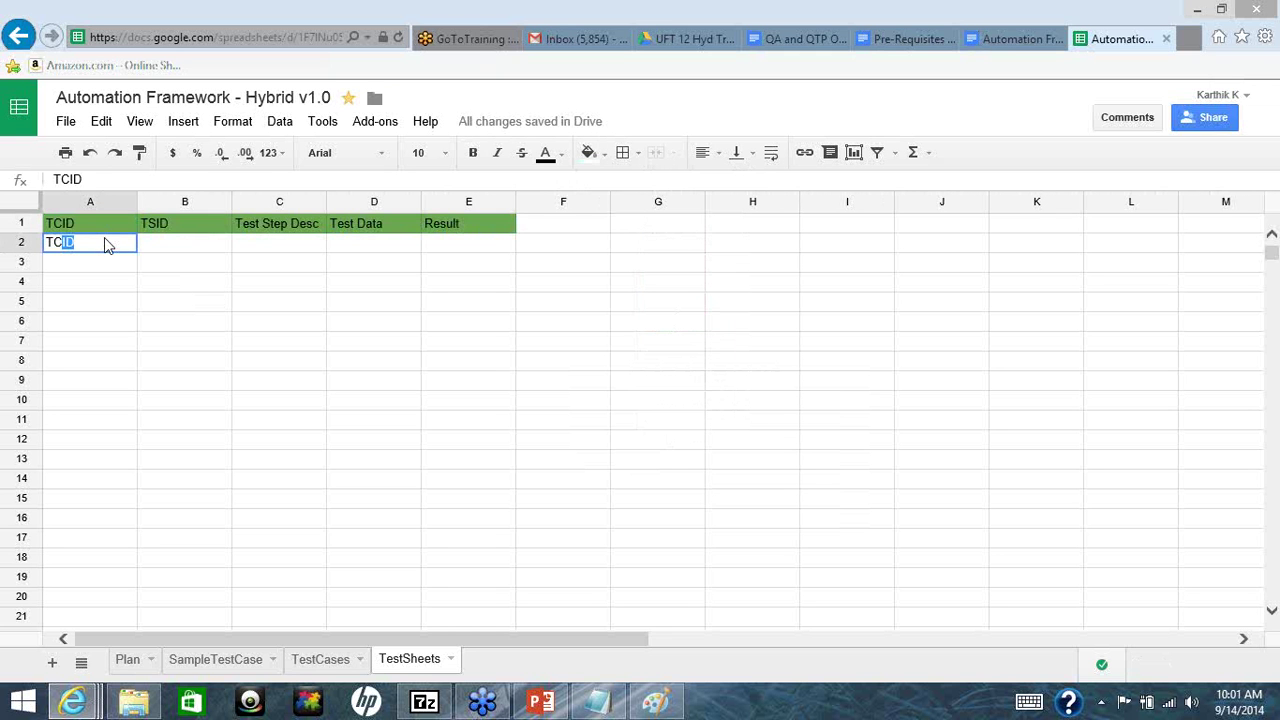
type("_ULO")
key("BackSpace")
type("ogin")
key("Tab")
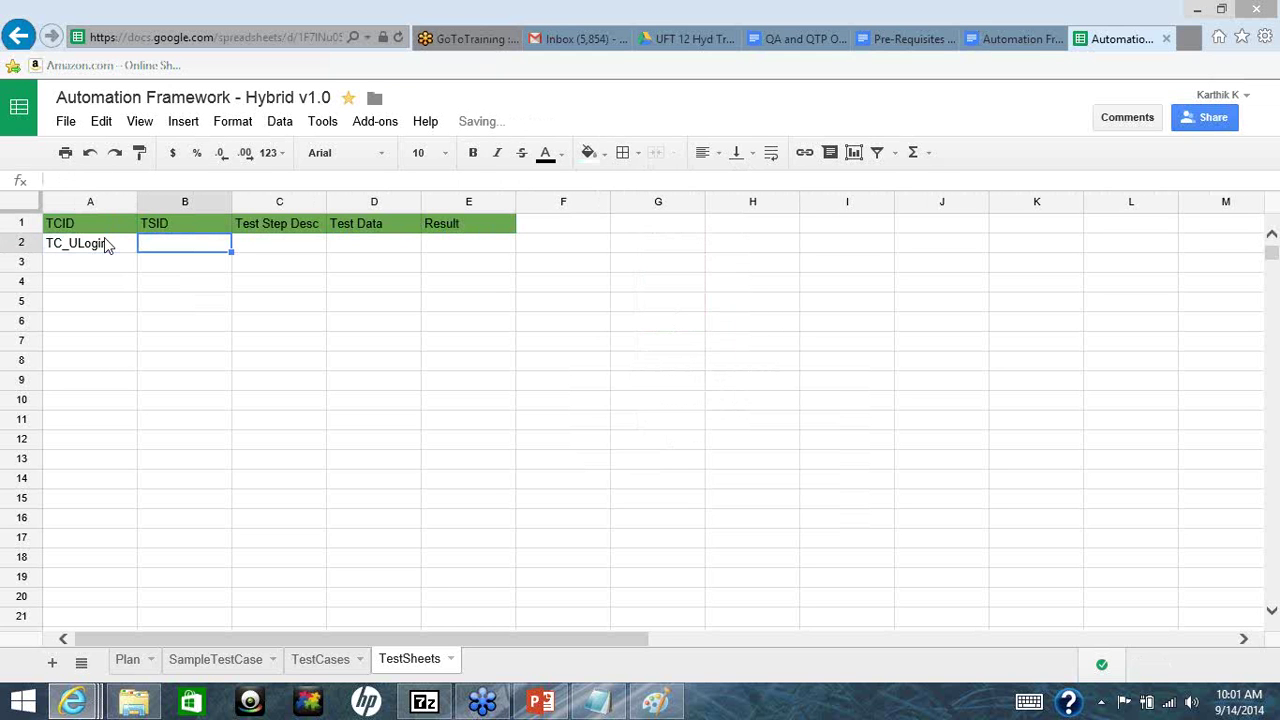
type("1")
key("Tab")
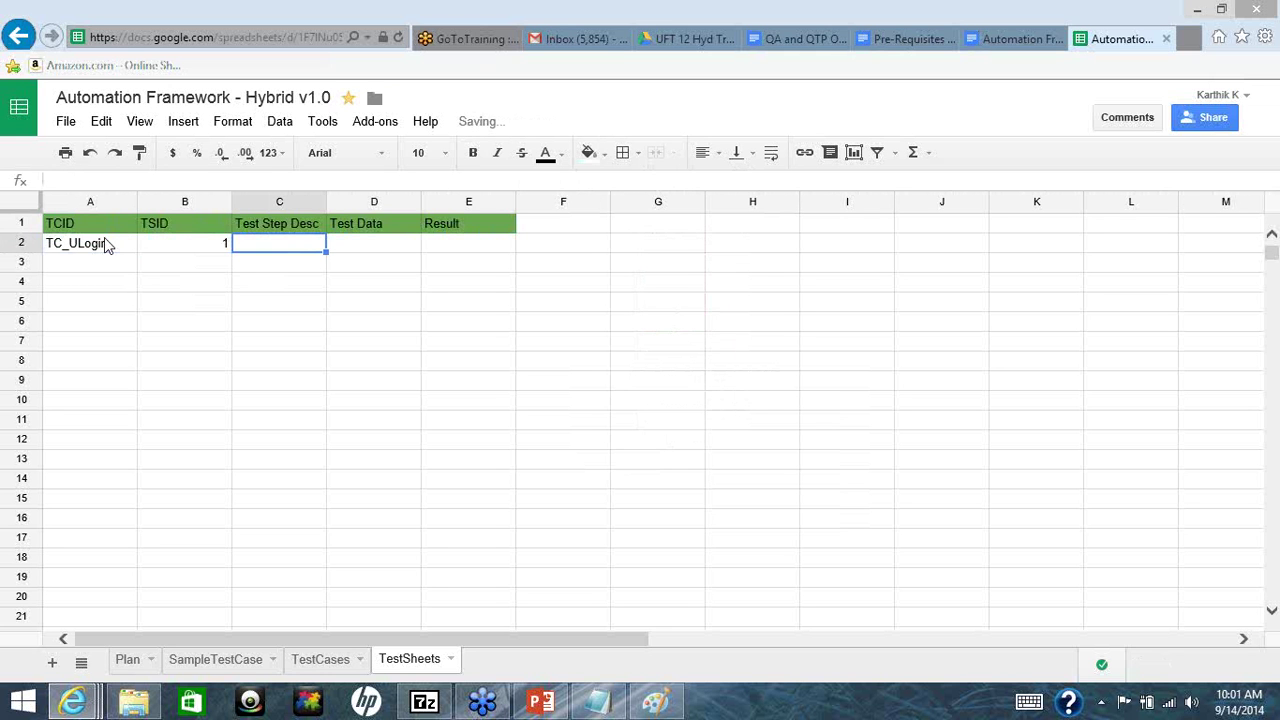
type("C")
key("BackSpace")
key("Tab")
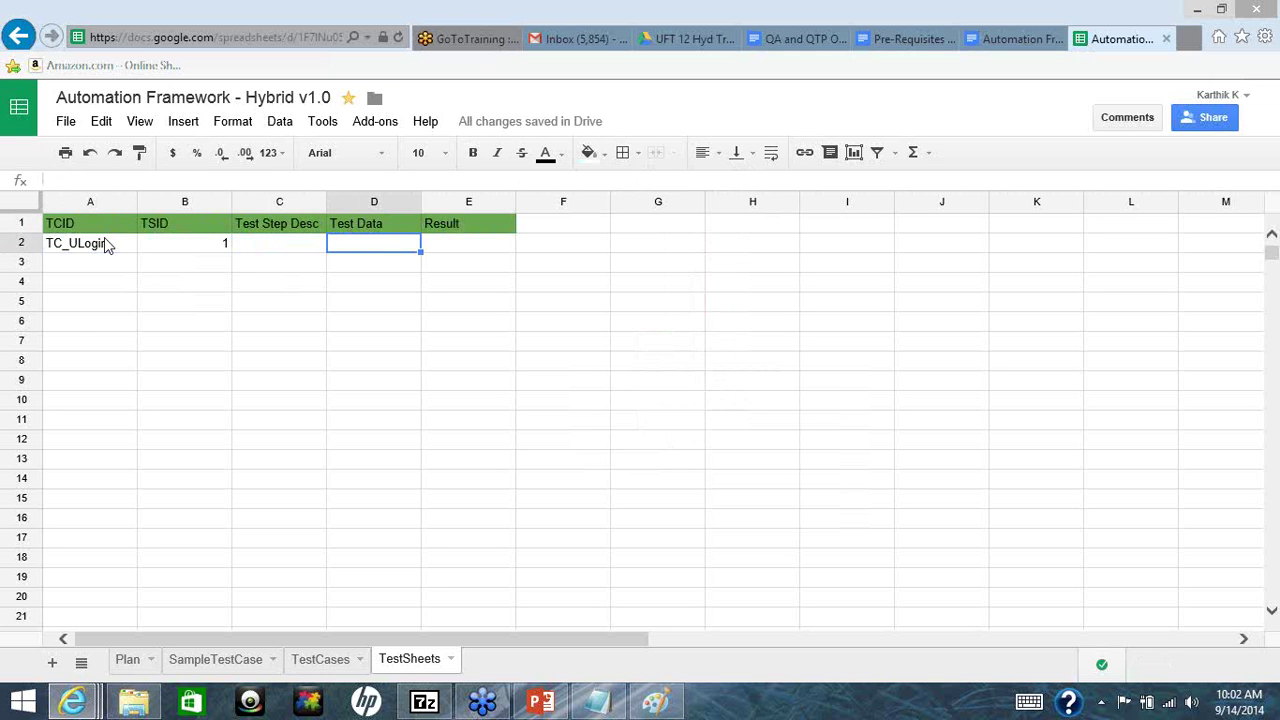
Copy the five login steps in A2:A6 of the SampleTestCase sheet into D2:D6 of the TestSheets sheet
left_click(215, 659)
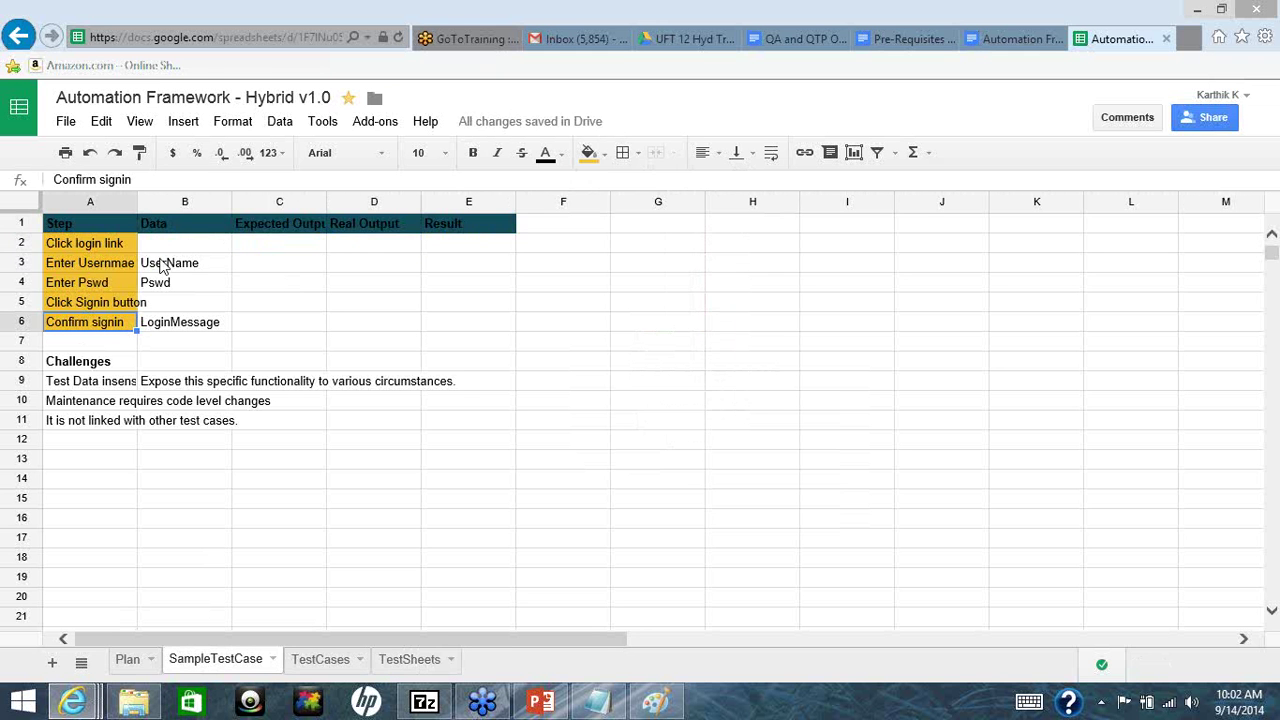
key("alt")
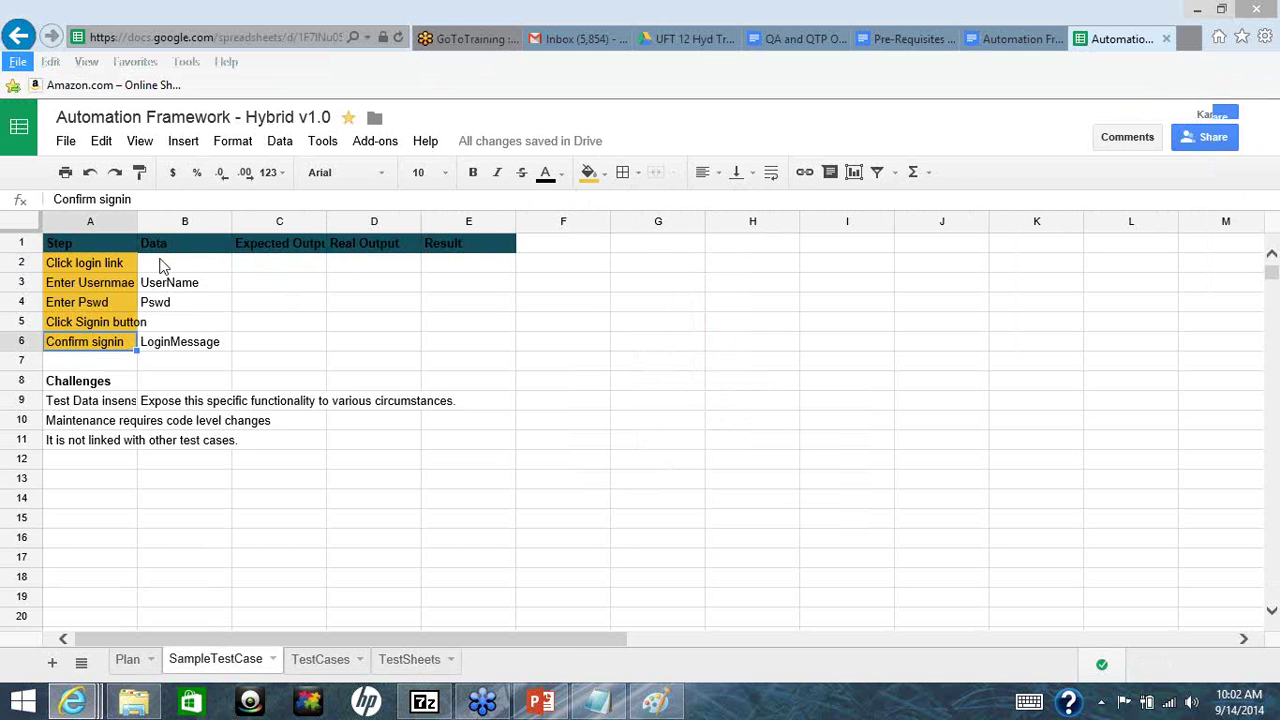
key("Down")
key("Escape")
key("Escape")
key("Up")
key("Down")
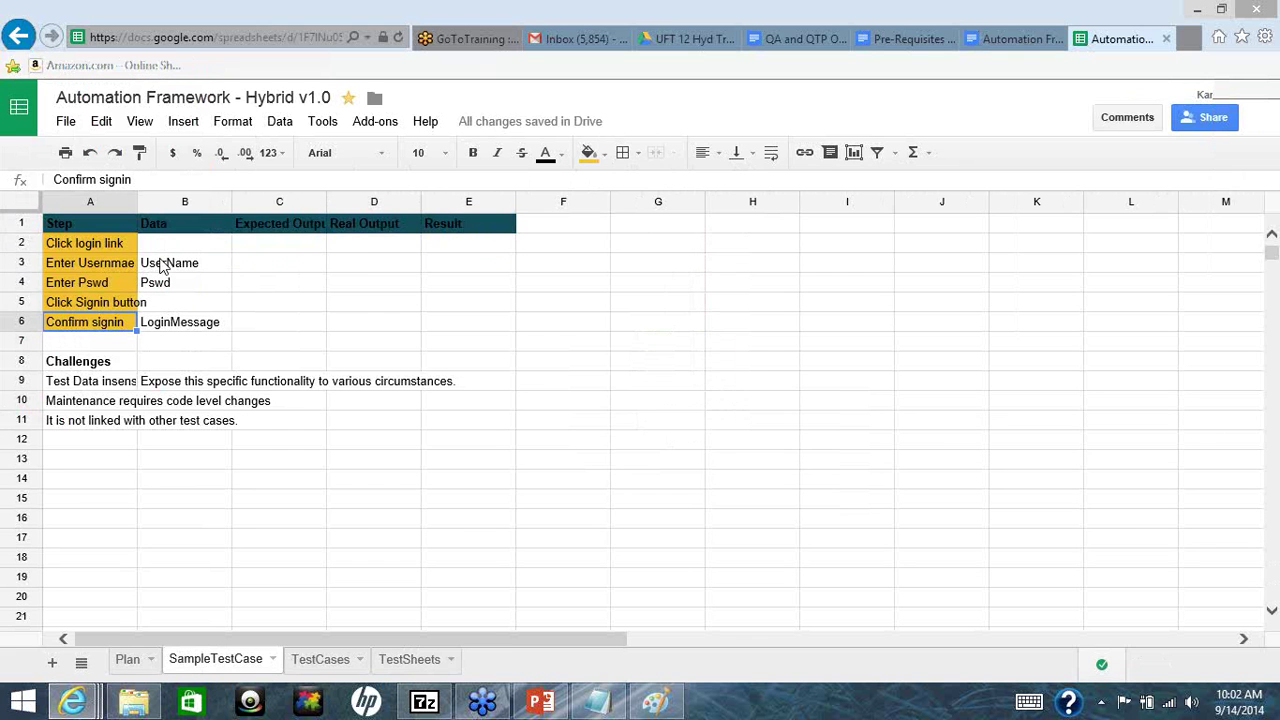
key("shift+Up")
key("shift+Up")
key("shift+Up")
key("shift+Up")
key("ctrl+c")
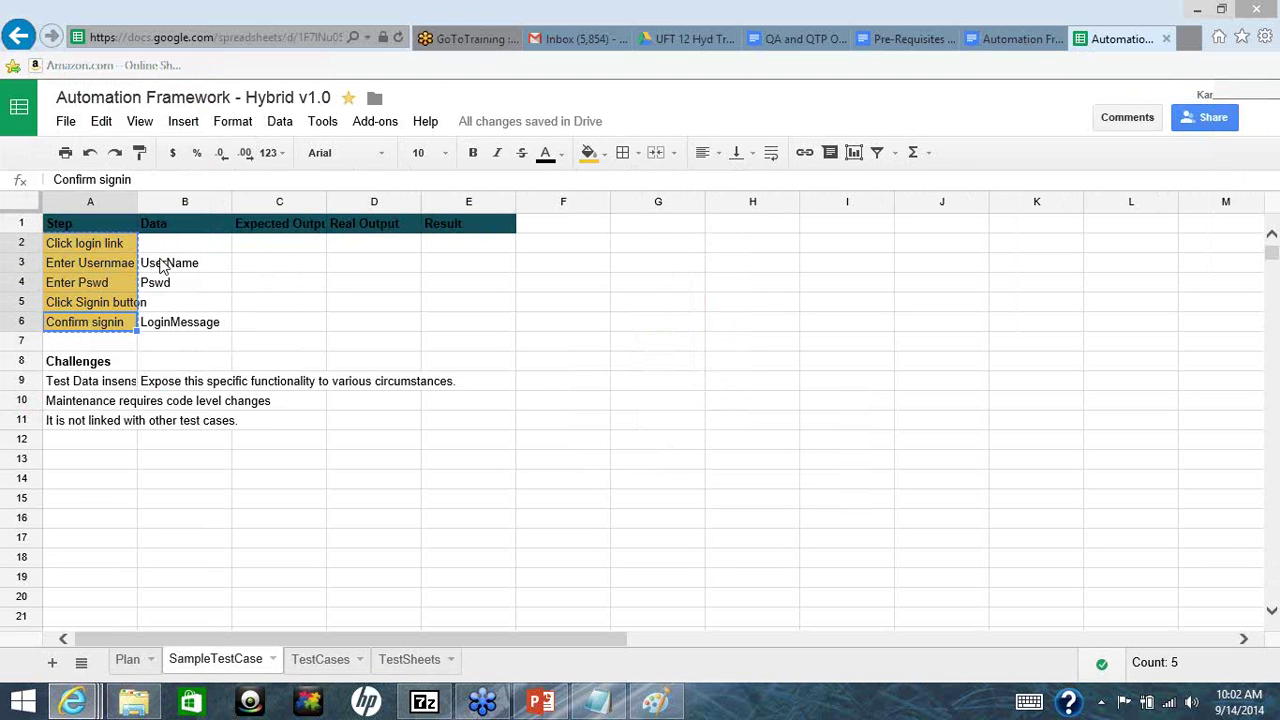
left_click(409, 659)
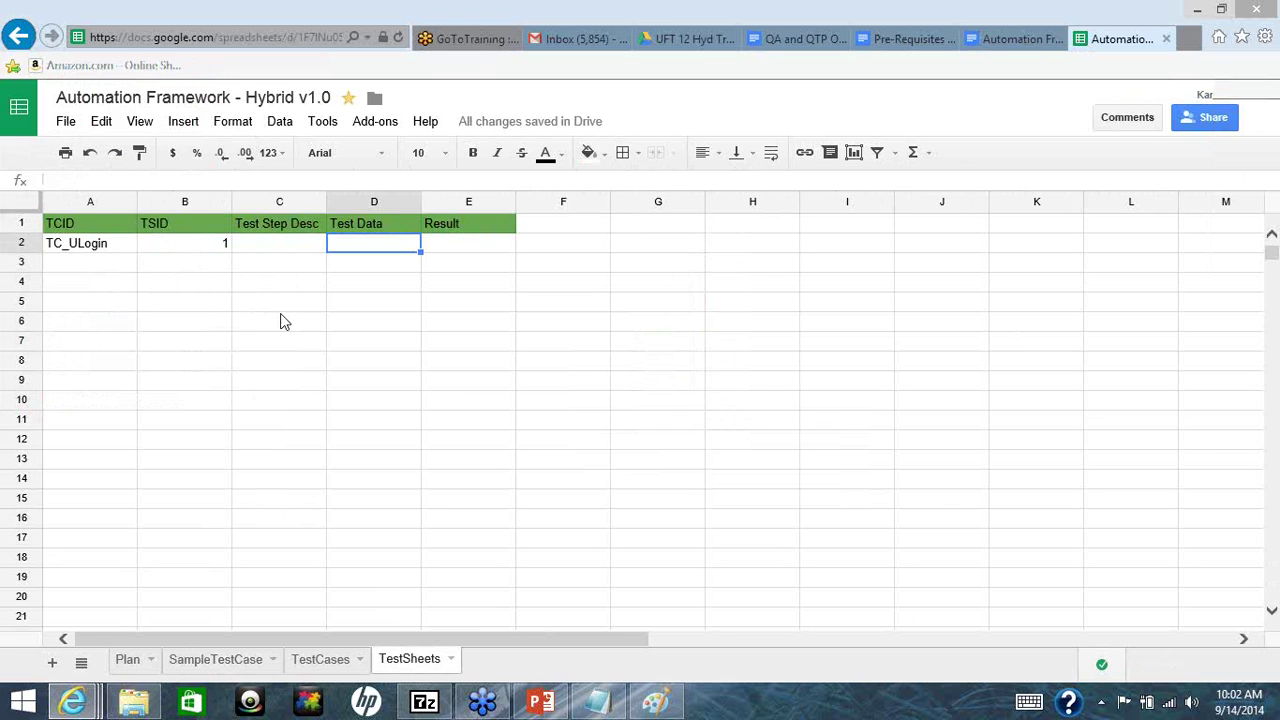
key("ctrl+v")
Number the remaining login steps 2, 3, 4 and 5 in cells B3 to B6 of the TSID column
key("Left")
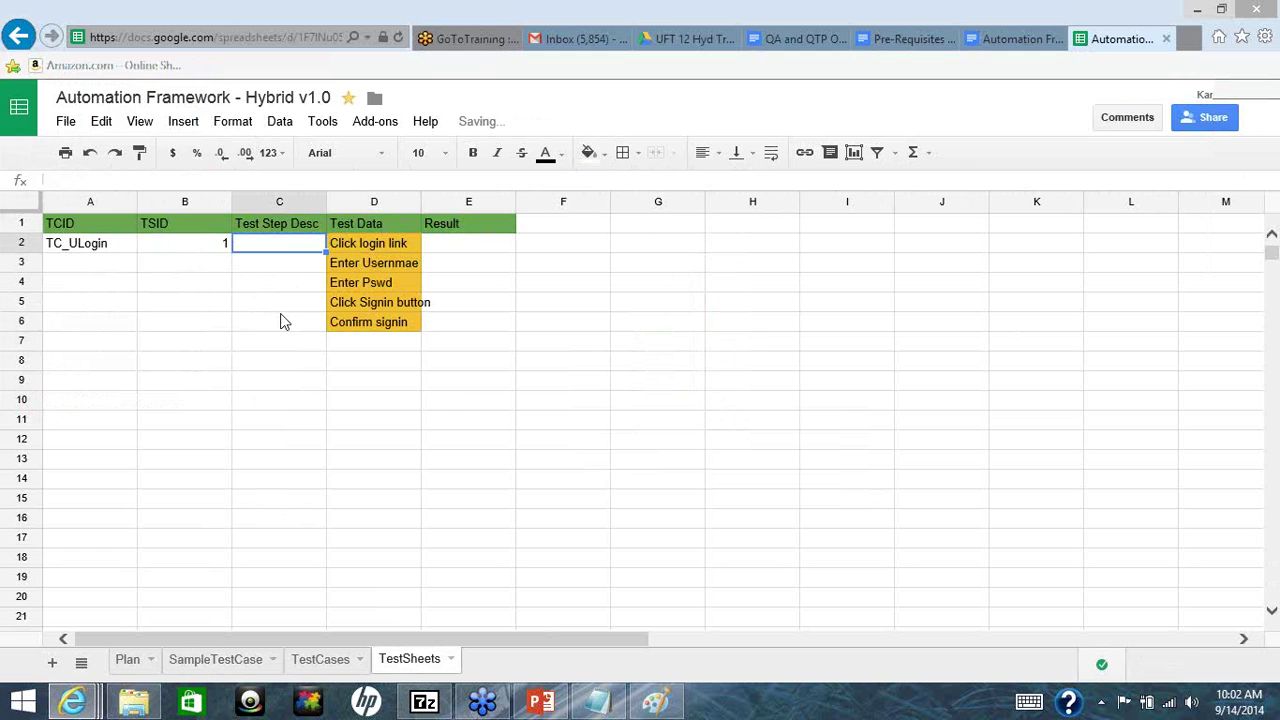
key("Left")
key("Down")
type("2")
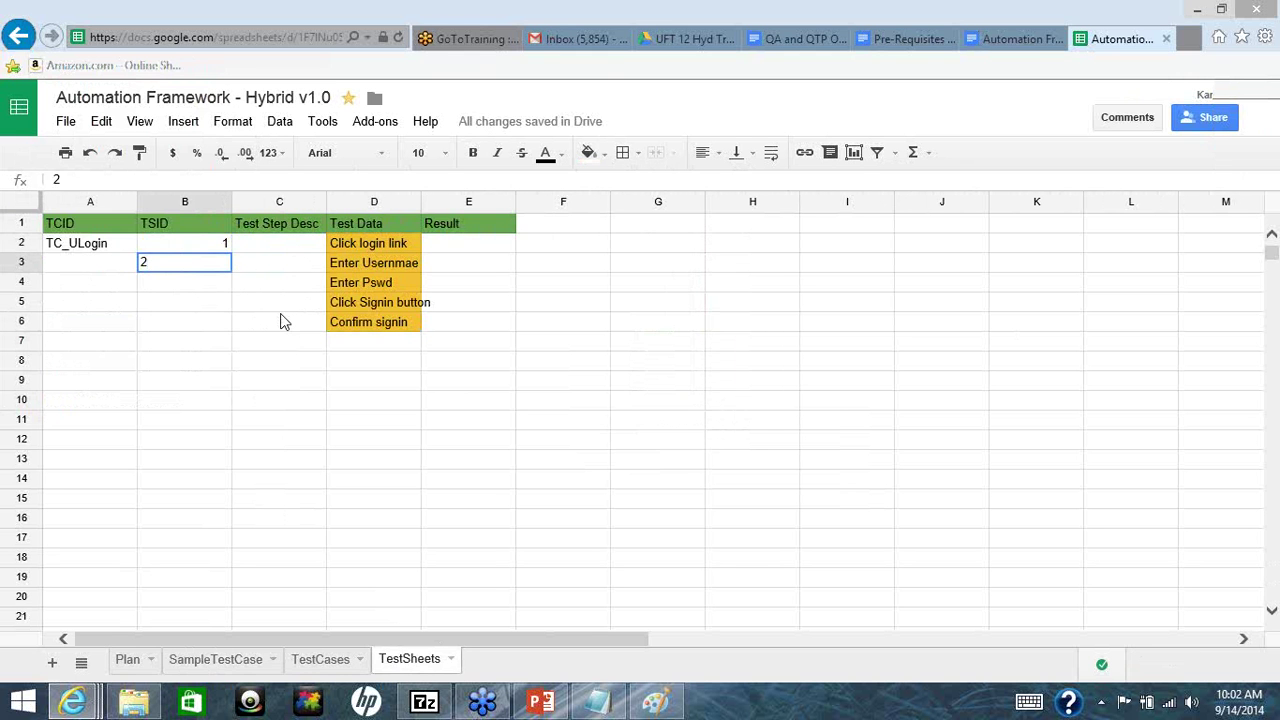
key("Return")
type("3")
key("Return")
type("4")
key("Return")
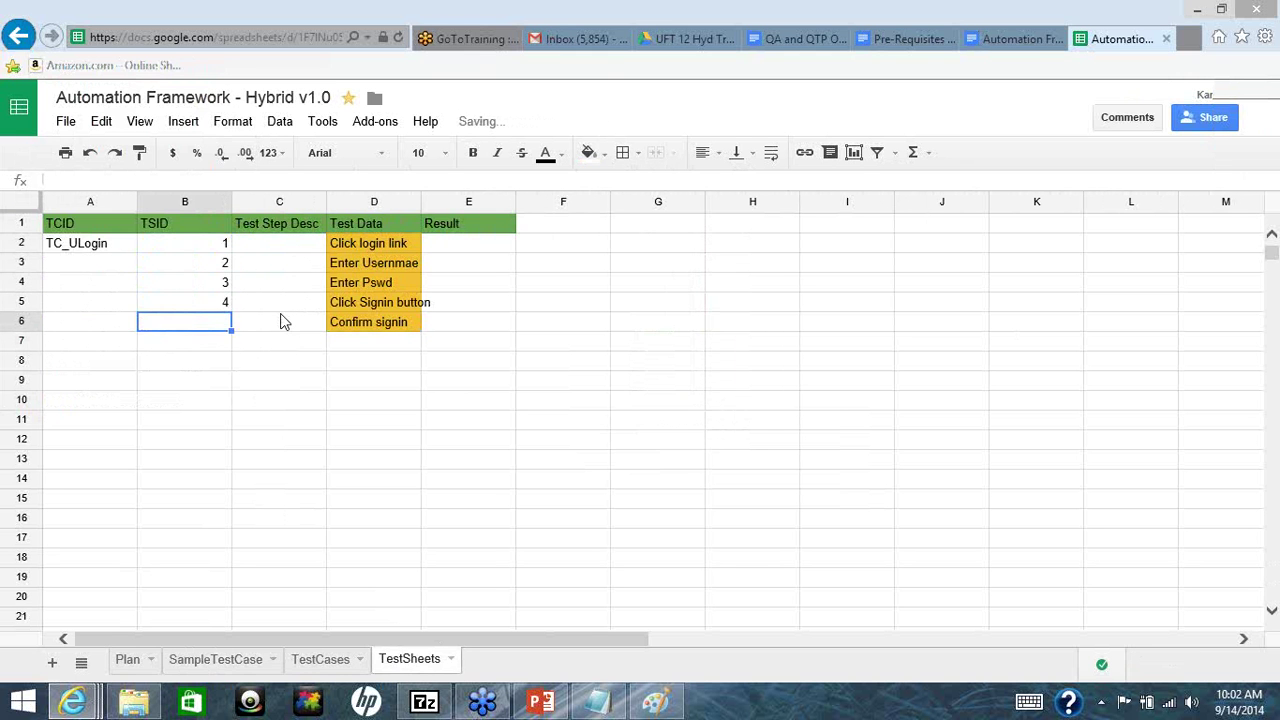
type("5")
Copy the test case ID TC_ULogin from A2 into cells A3 to A6
key("Left")
key("Up")
key("Up")
key("Up")
key("Up")
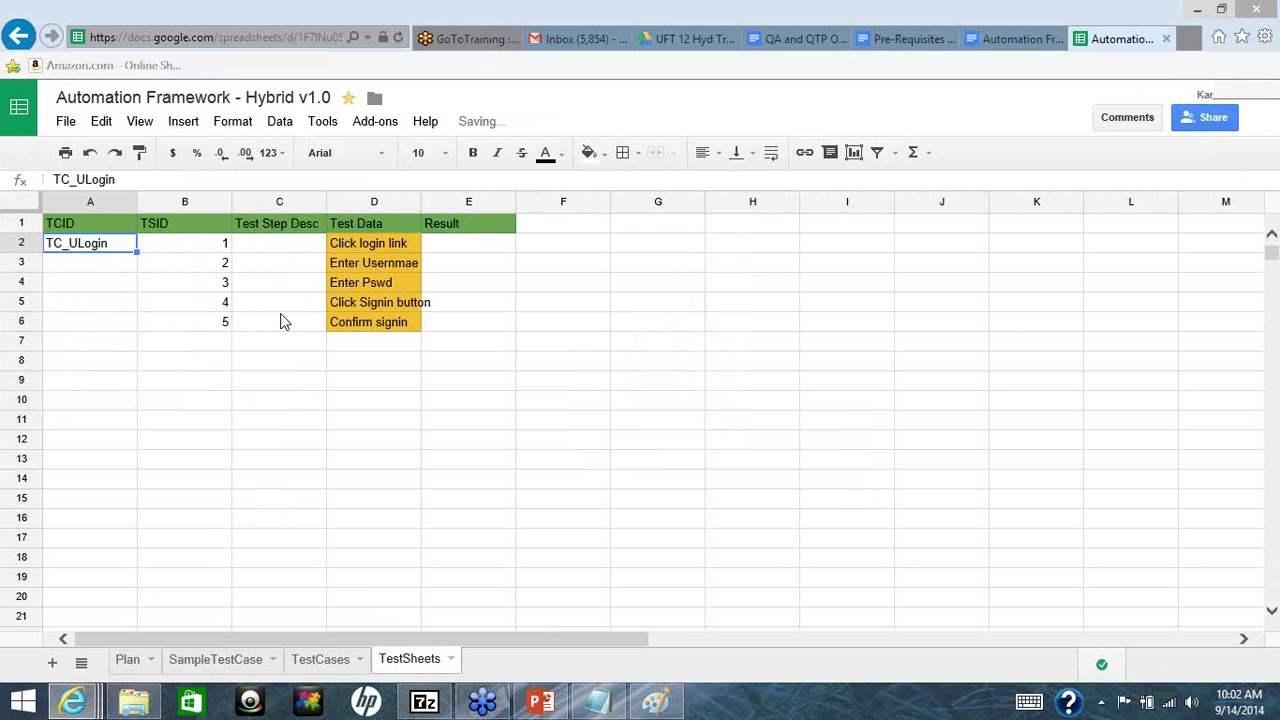
key("ctrl+c")
key("Down")
key("shift+Down")
key("shift+Down")
key("shift+Down")
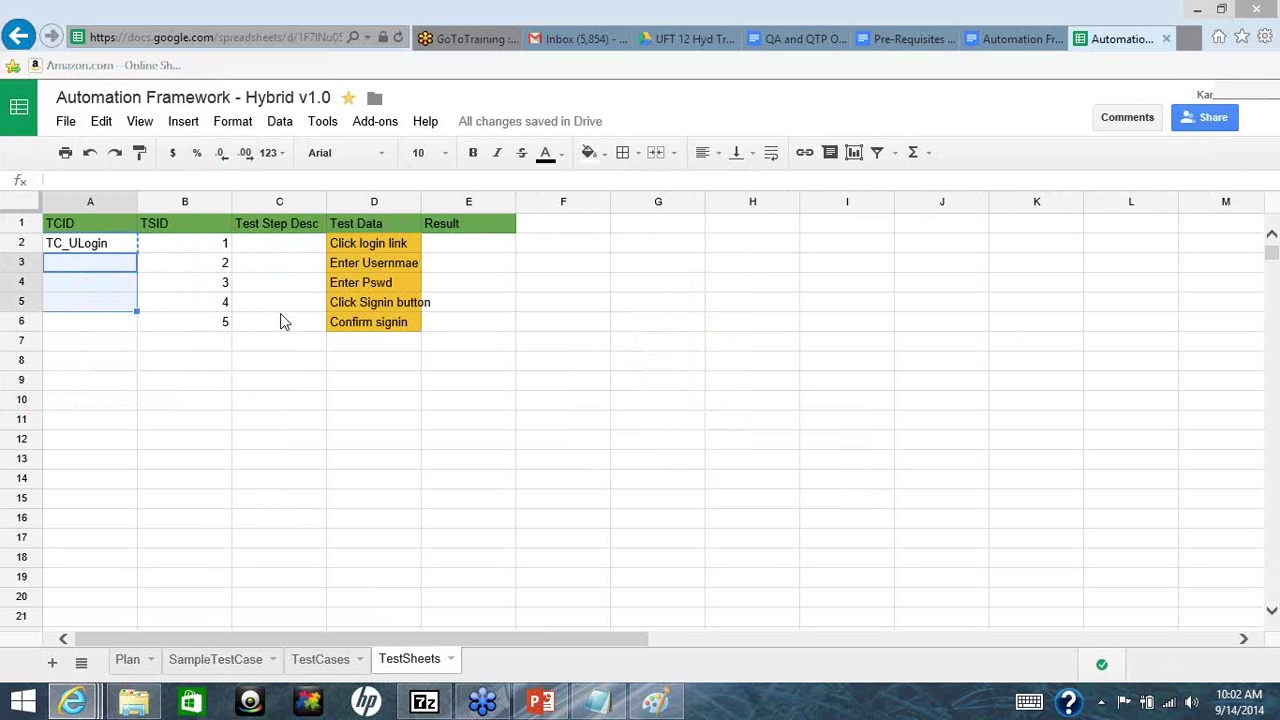
key("ctrl+v")
Enter the test case ID TC_ULogout in cell A7 and the step ID 1 in B7
key("Down")
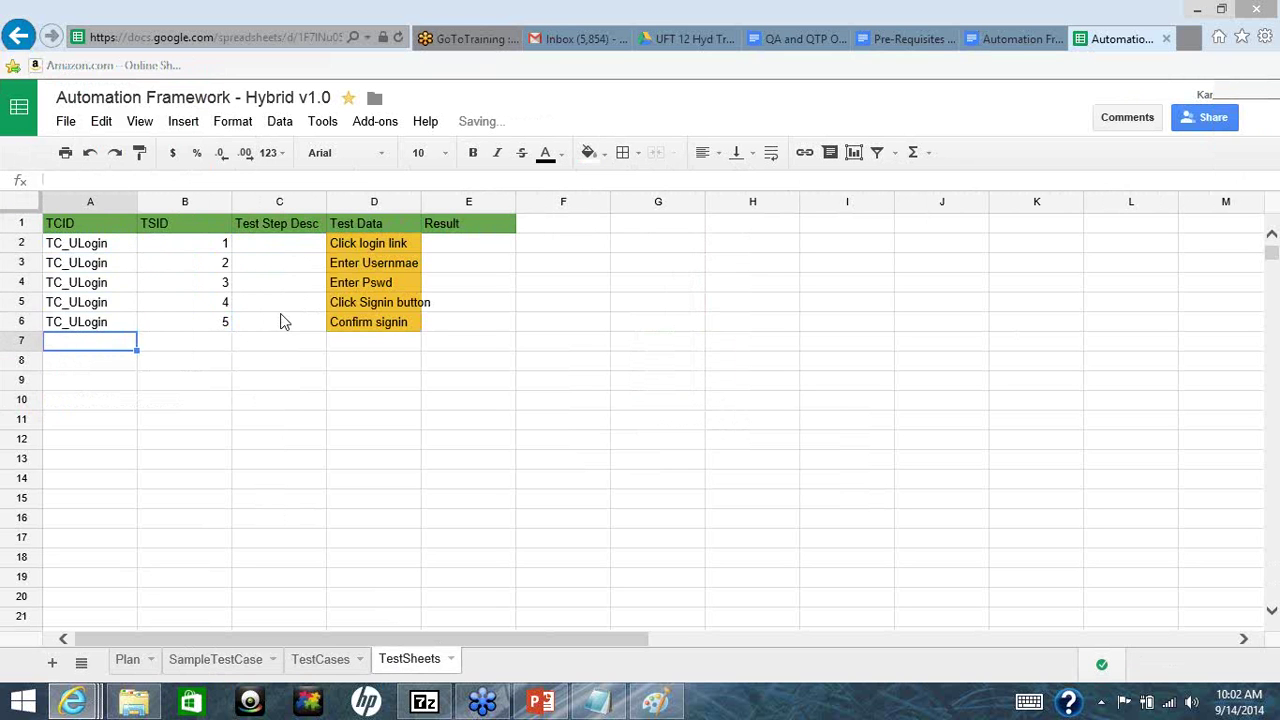
type("TC_ULo")
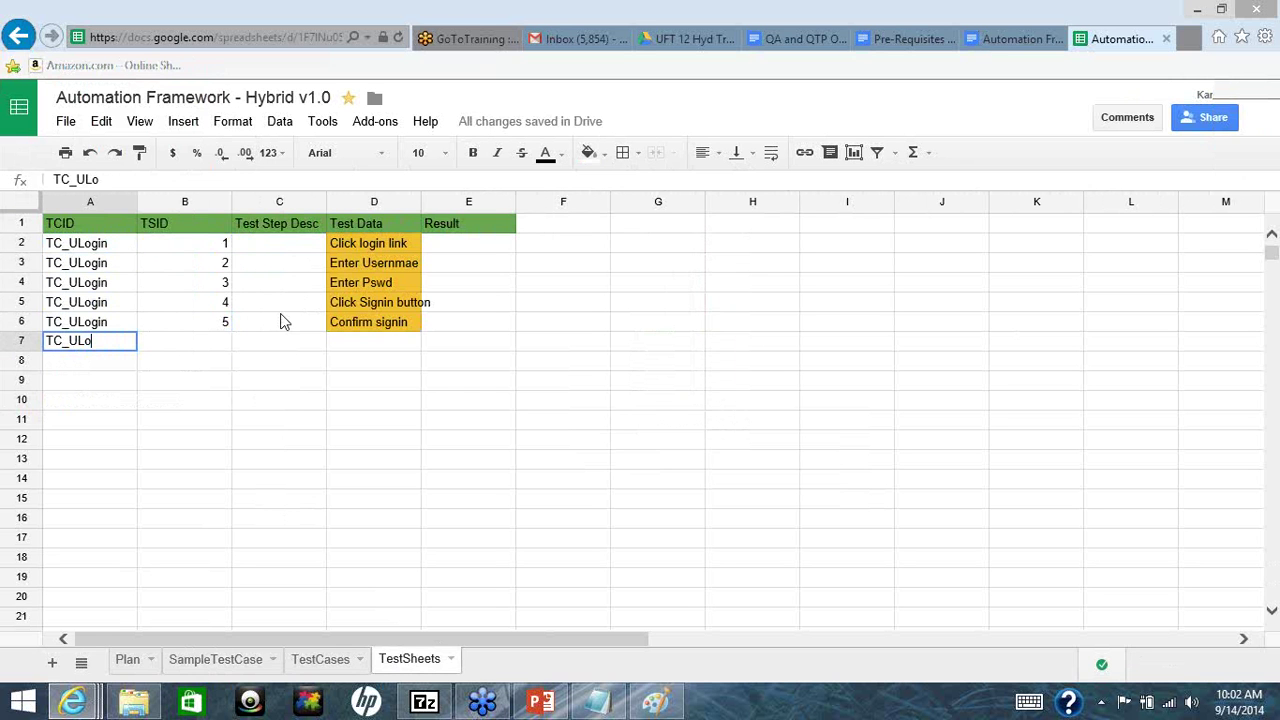
type("gout")
key("Tab")
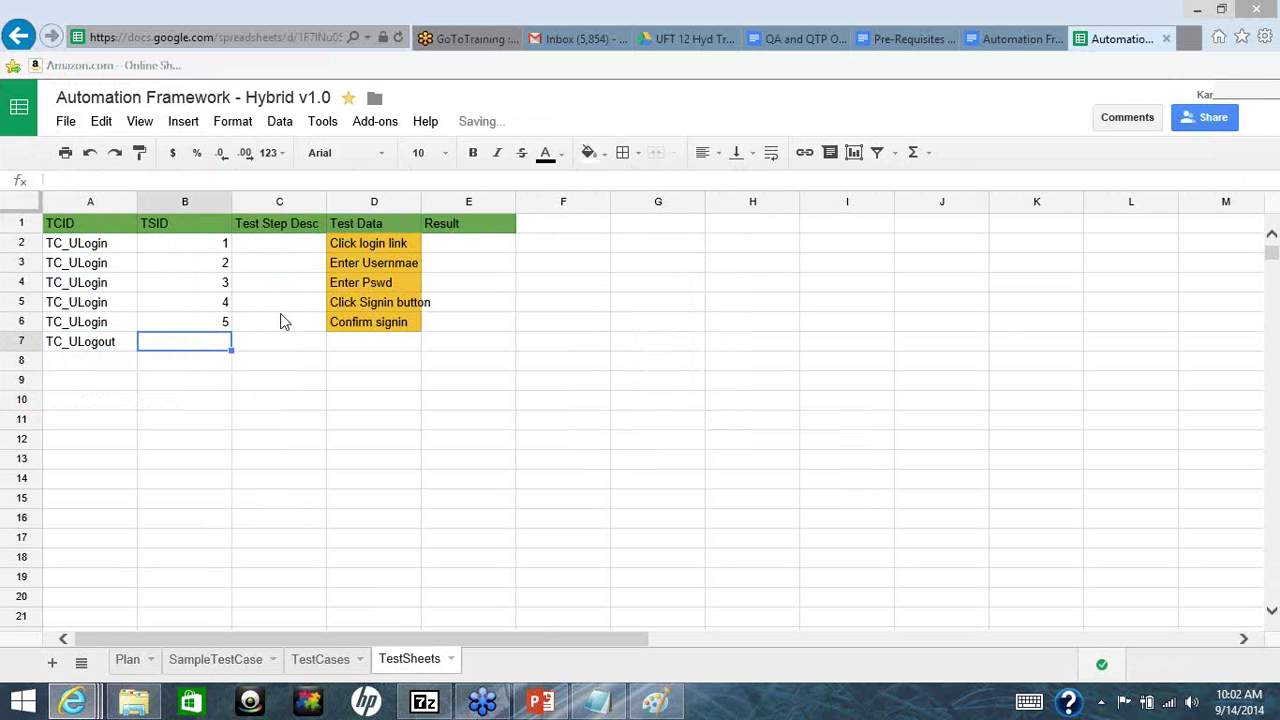
type("1")
key("Tab")
key("Tab")
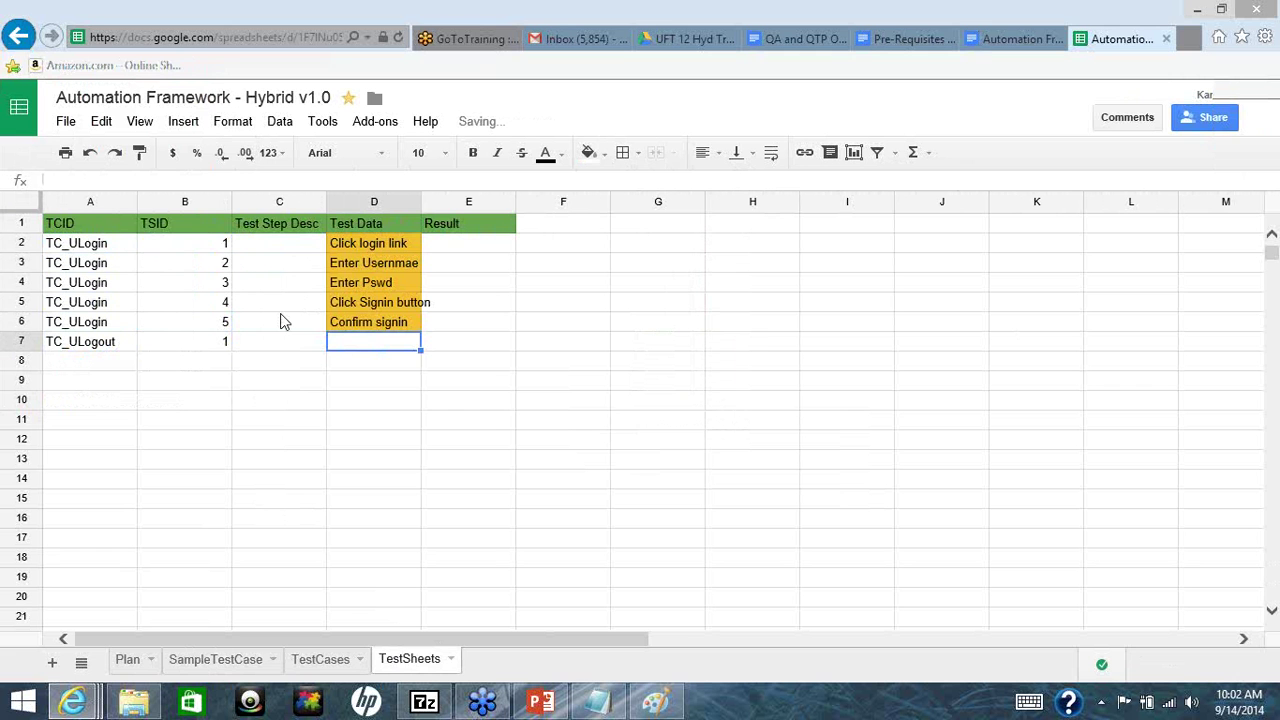
Enter the logout step "Confirm user is logged in" in cell D7
type("Confirm ")
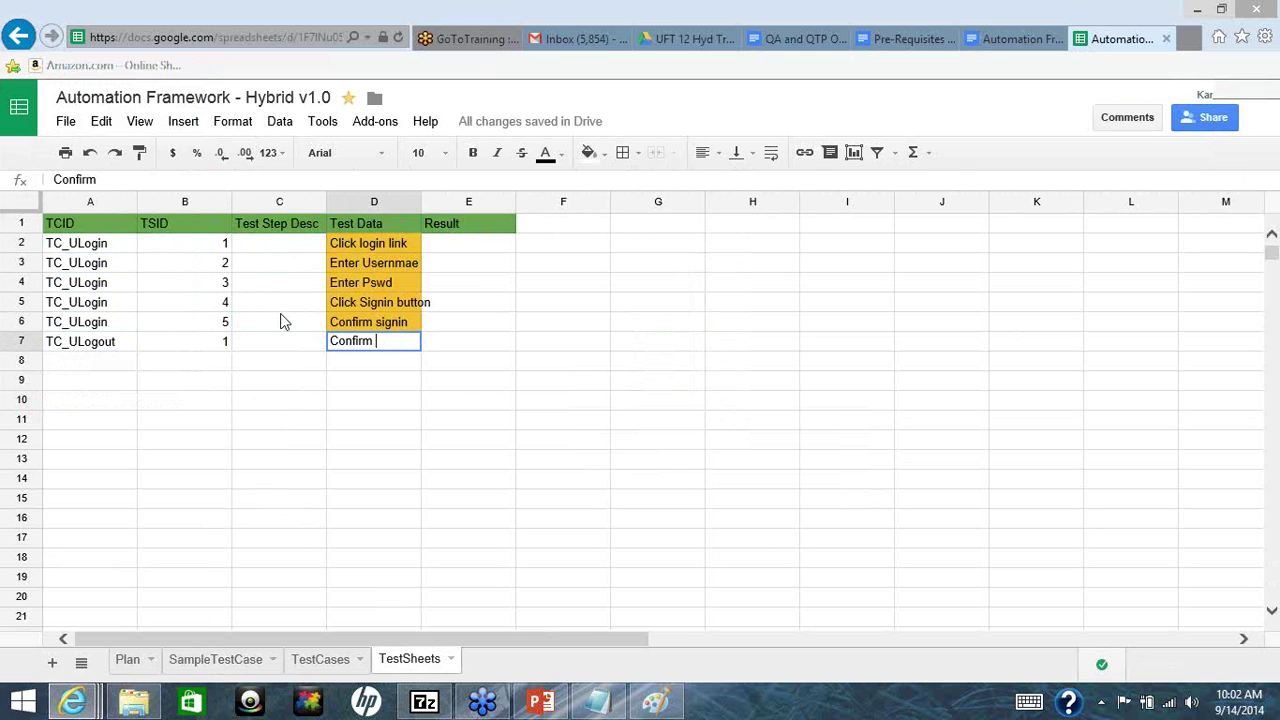
type("user is log")
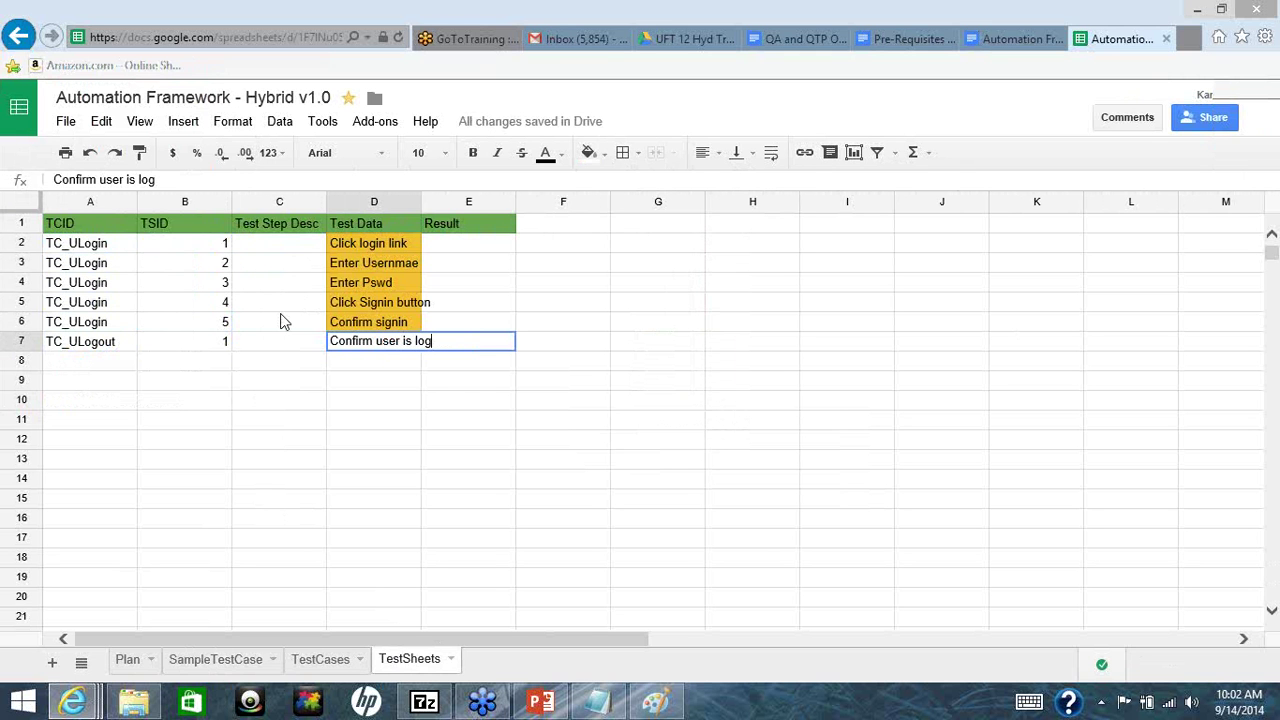
type("eged in")
key("Return")
Enter the logout step "Click logout link" in cell D8
key("Right")
key("Right")
key("Right")
type("C")
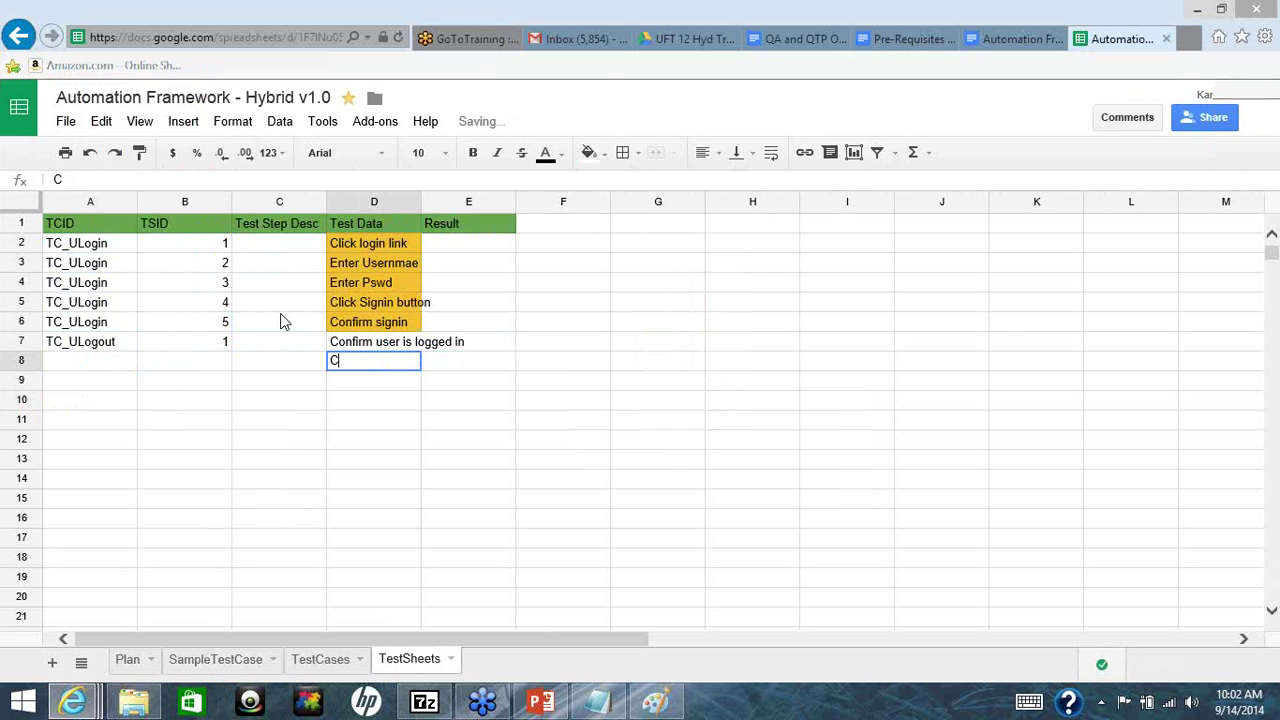
type("onfirm")
key("BackSpace")
key("BackSpace")
key("BackSpace")
key("BackSpace")
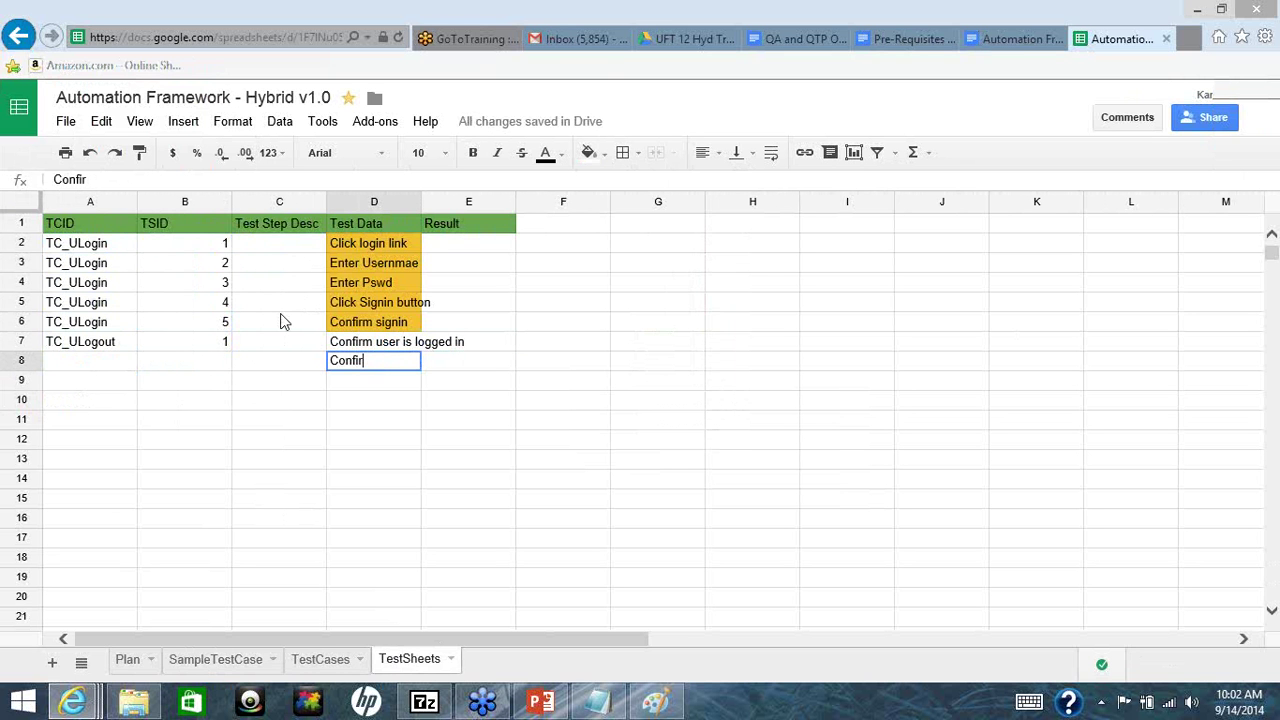
key("BackSpace")
key("BackSpace")
type("lick logout li")
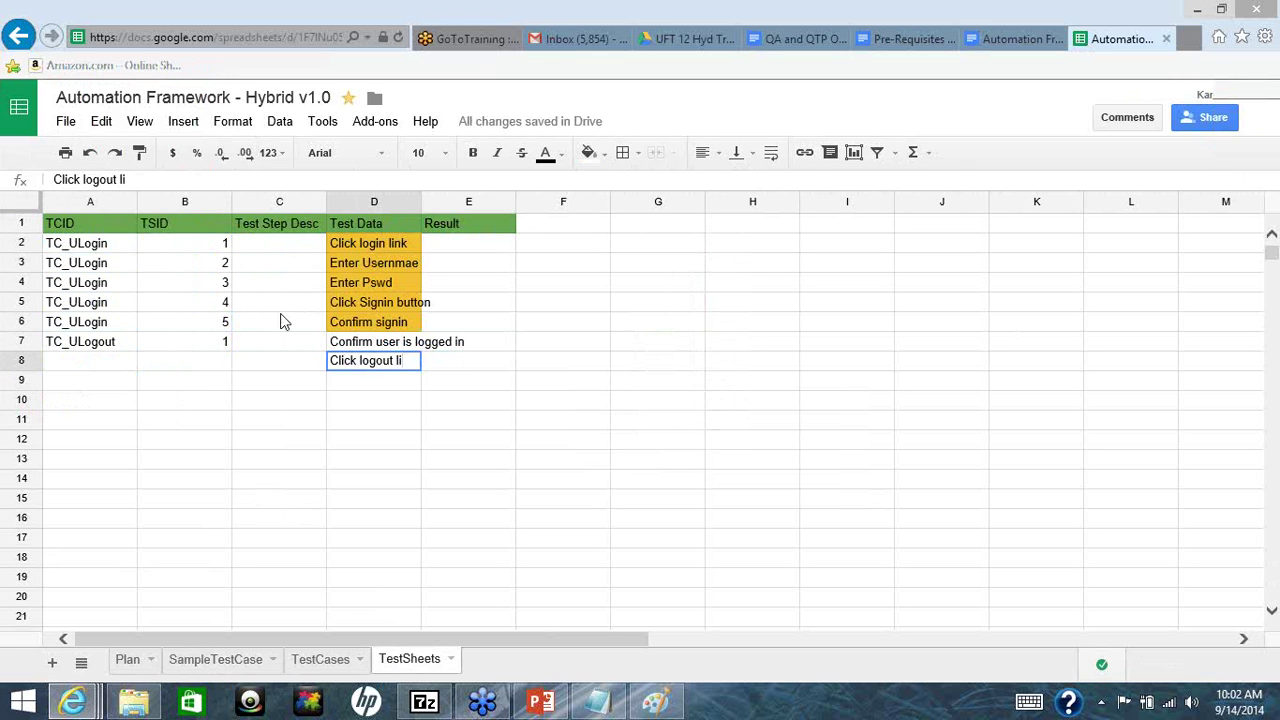
type("nk")
key("Return")
Enter the logout step "Confirm user is logged out" in cell D9
key("Right")
key("Right")
key("Right")
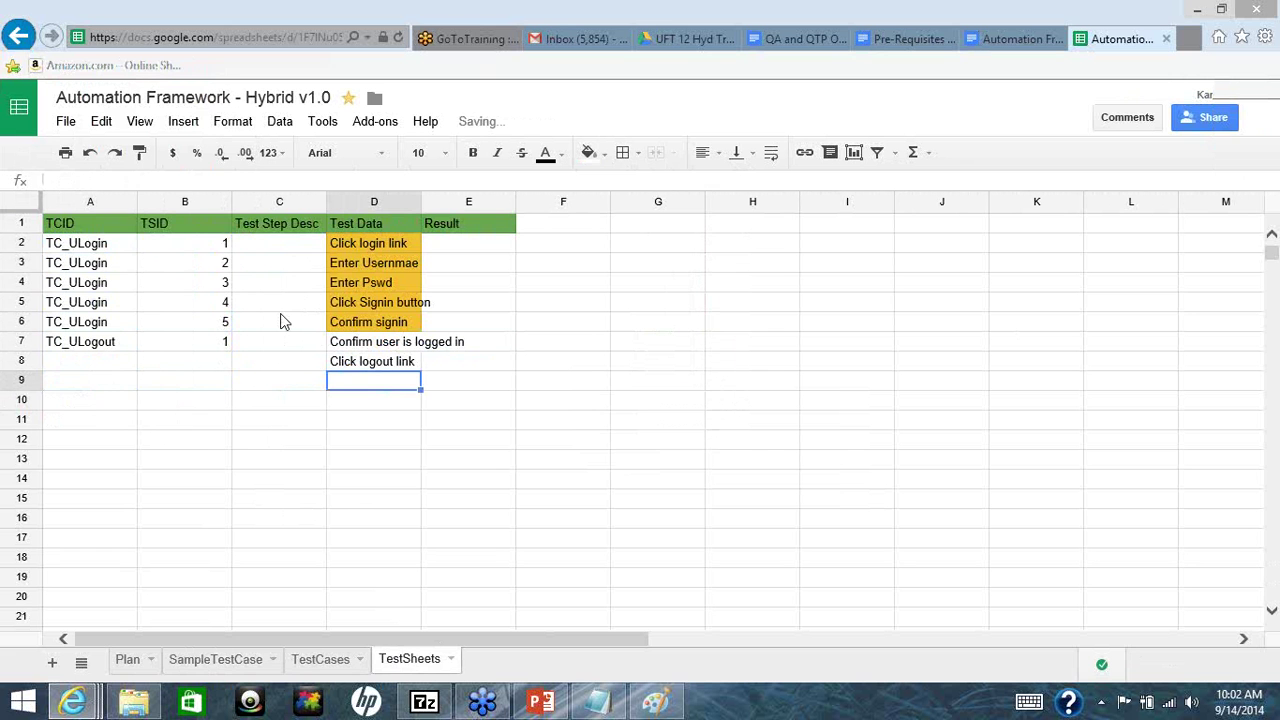
type("Confirm u")
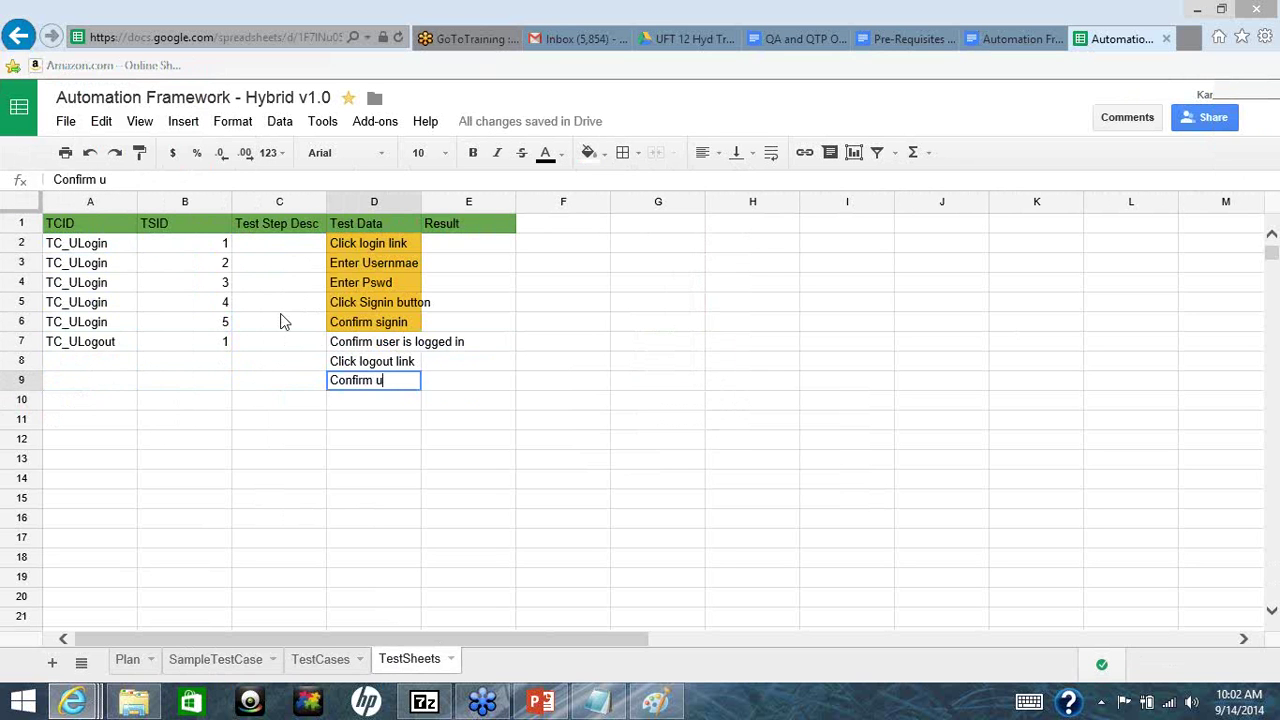
type("ser is log")
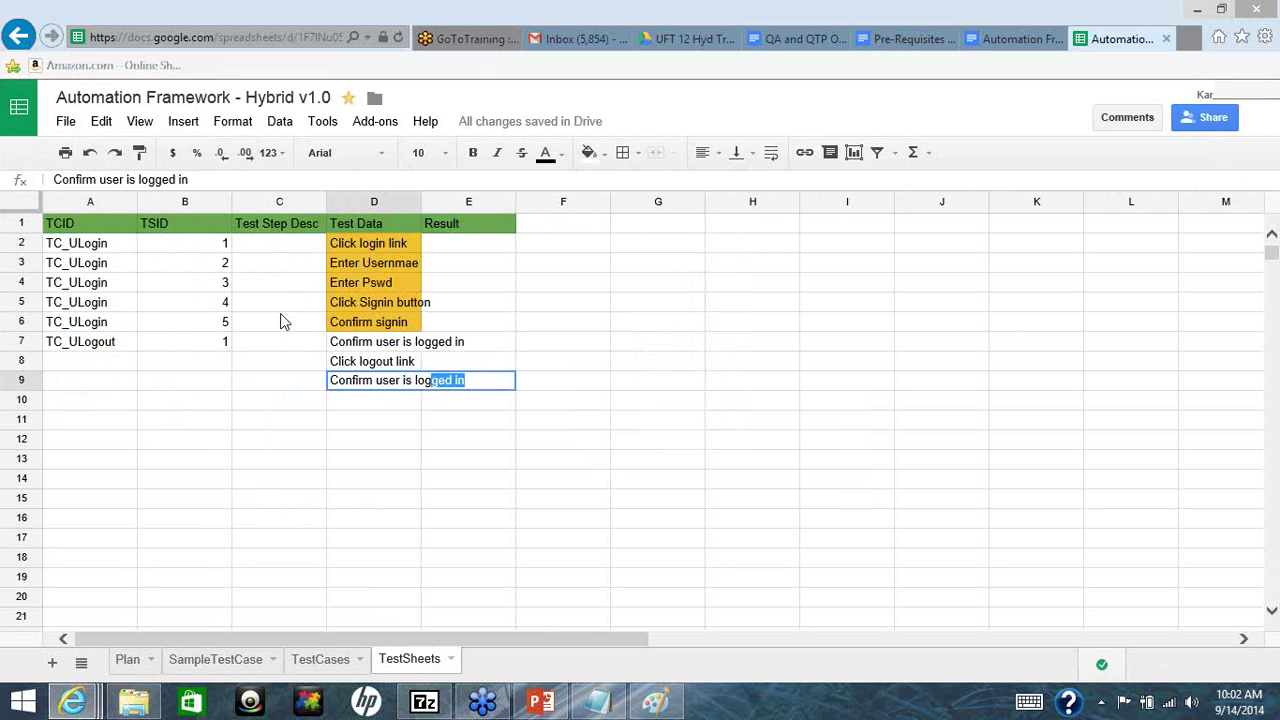
type("ged out")
key("Return")
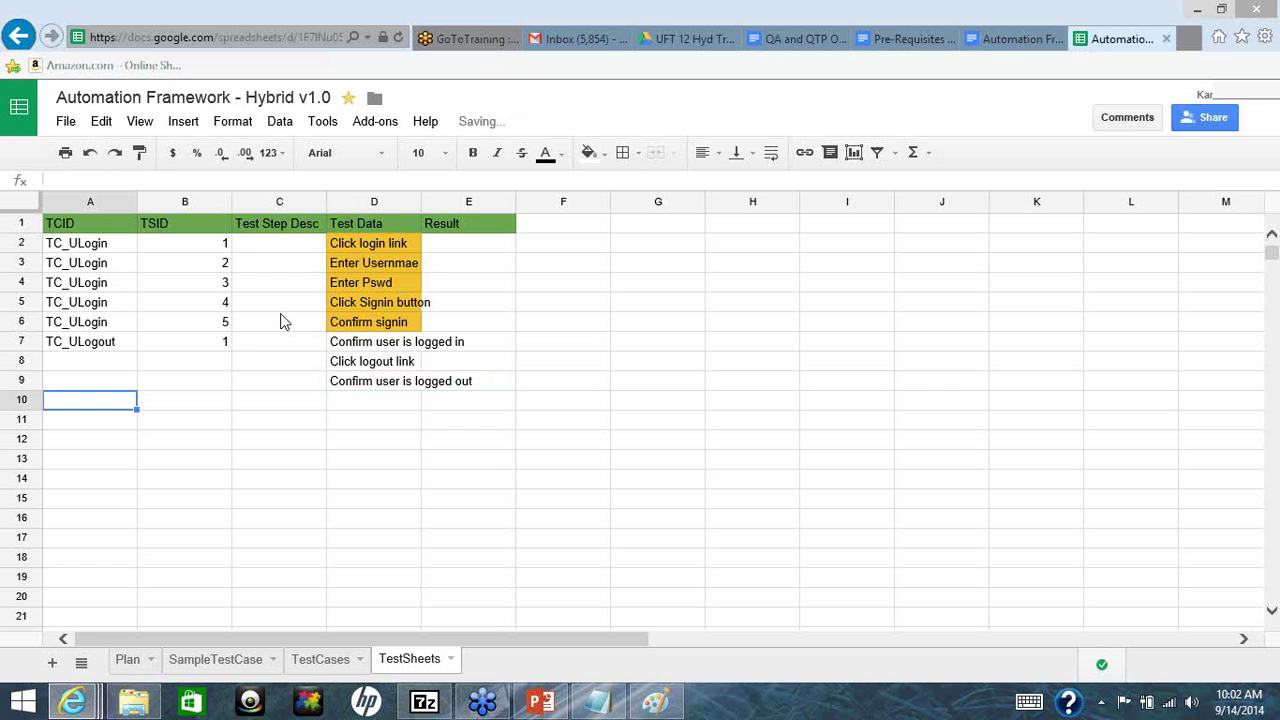
Number the remaining logout steps 2 and 3 in cells B8 and B9
key("Up")
key("Up")
type("2")
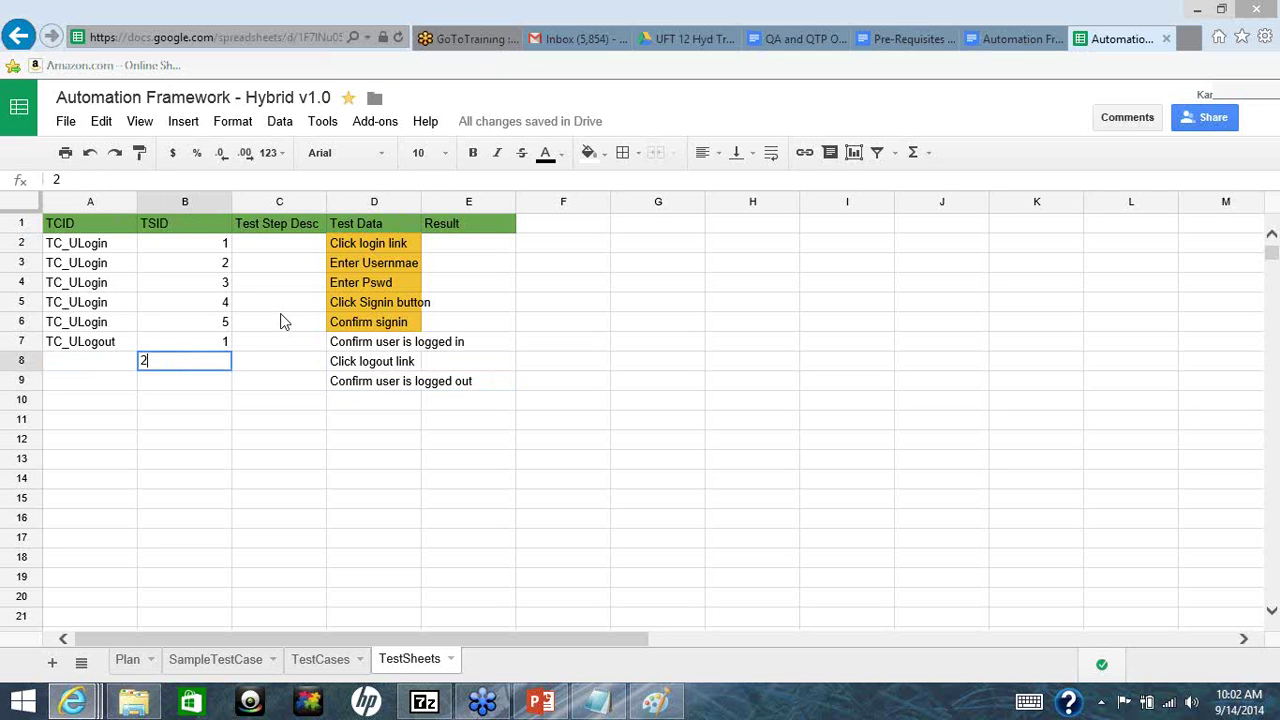
key("Return")
type("3")
Copy the test case ID TC_ULogout from cell A7 into cells A8 and A9
key("Left")
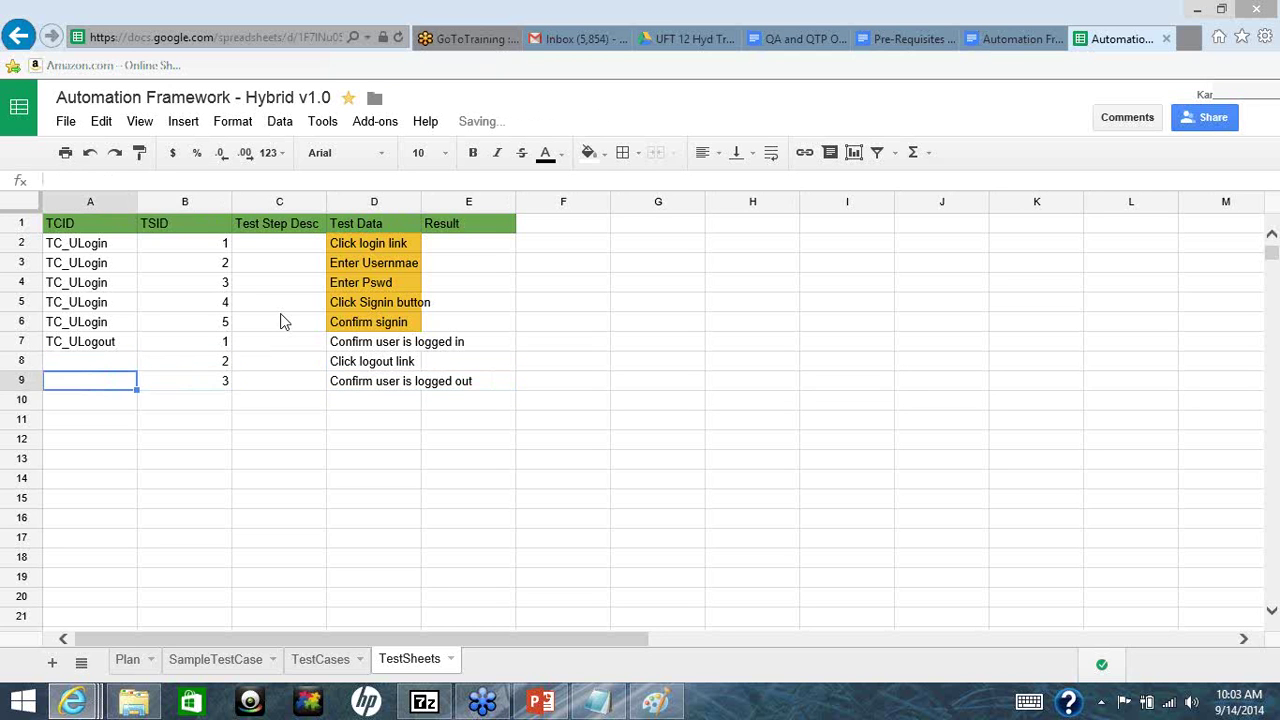
key("Up")
type("TC")
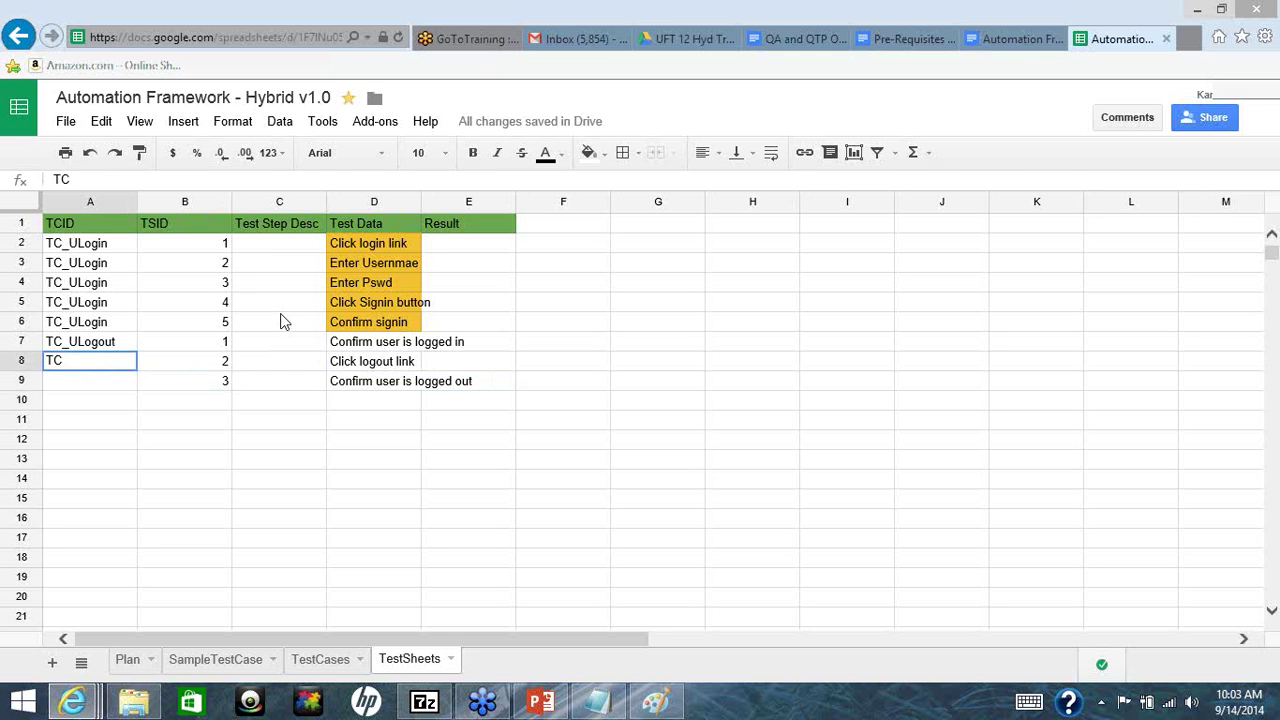
key("Right")
key("Left")
key("Up")
key("alt+c")
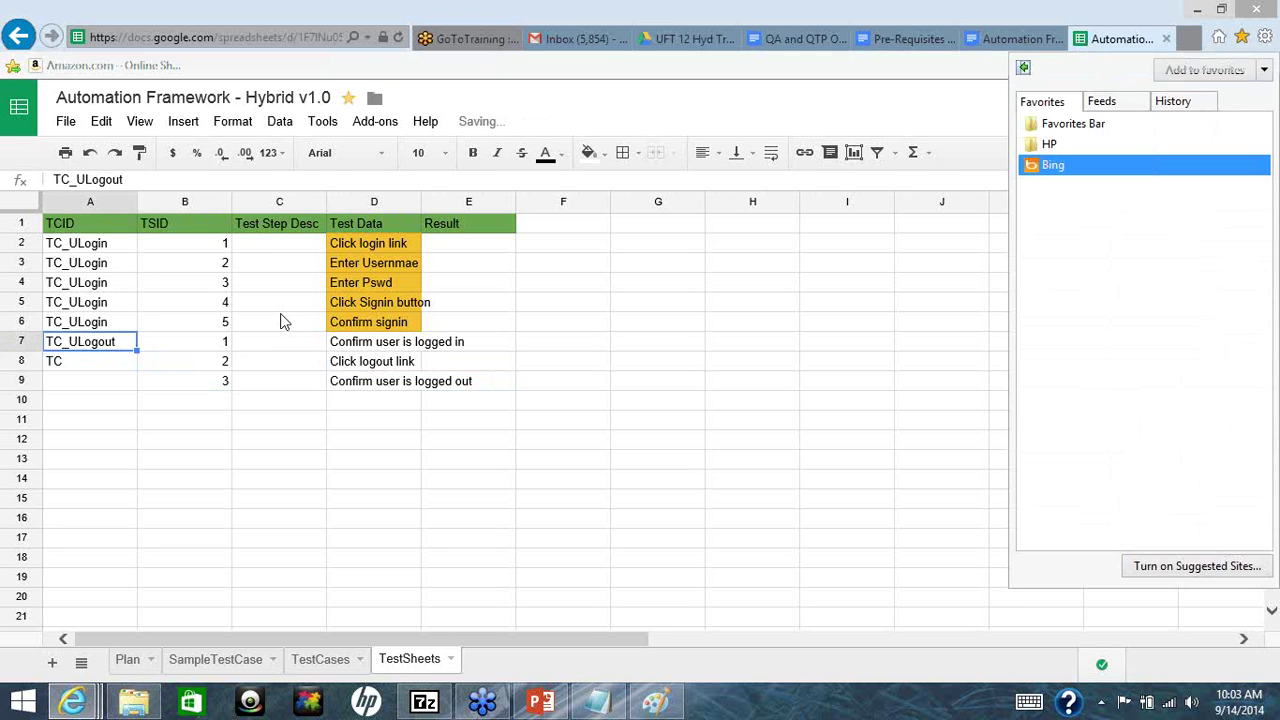
key("Escape")
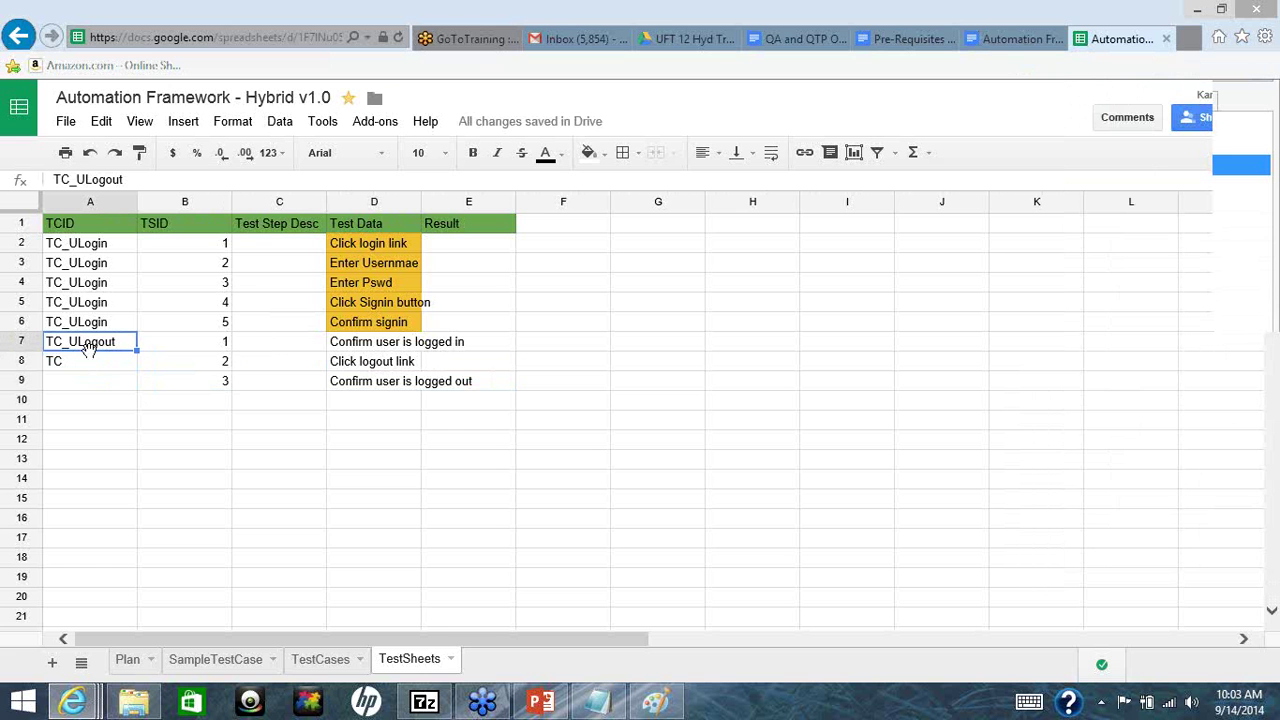
key("ctrl+c")
left_click_drag(88, 362, 91, 372)
key("ctrl+v")
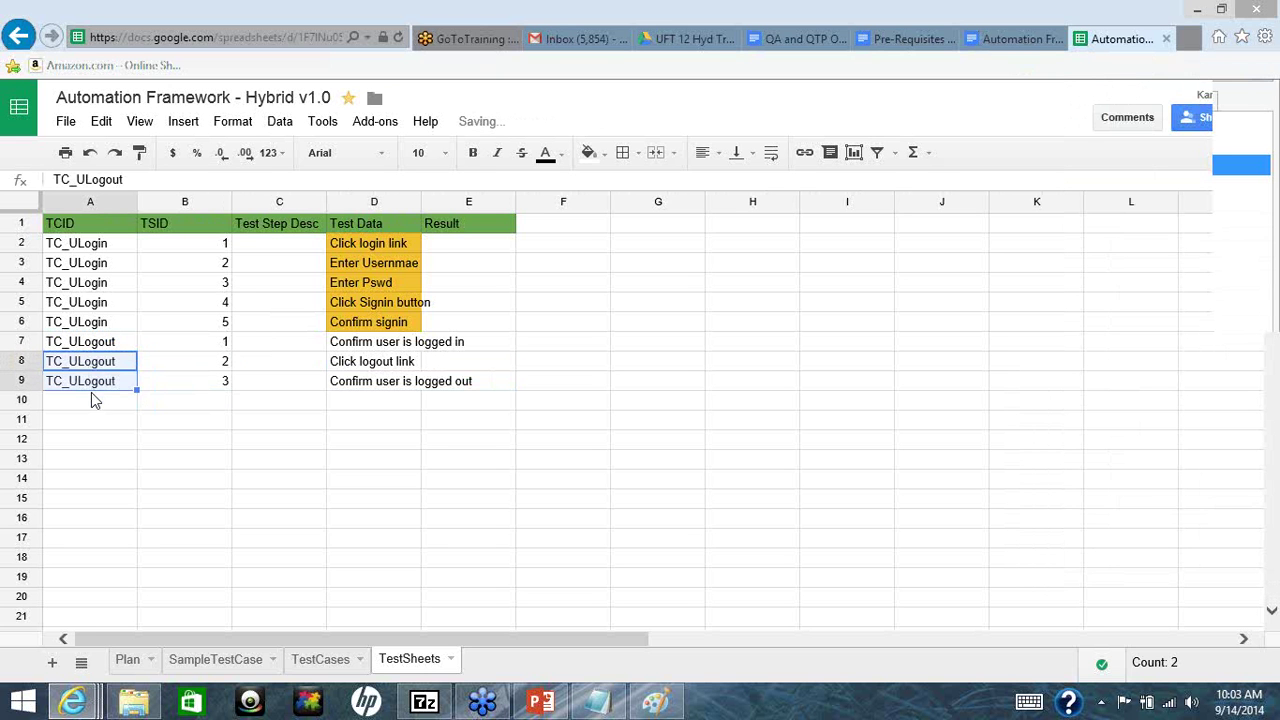
Start the transfer test case in row 10 with test case ID TC_ATransfer and step ID 1
left_click(91, 397)
type("TC")
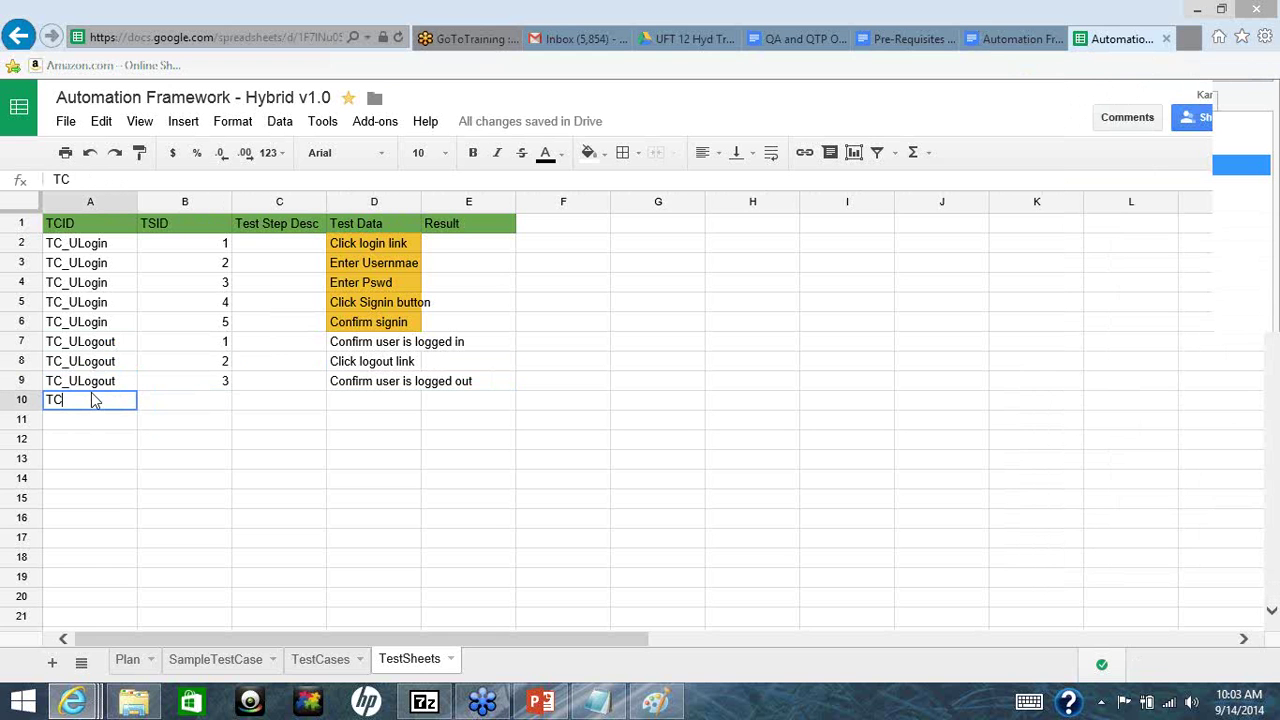
type("_ATransfer")
key("Tab")
type("1")
key("Tab")
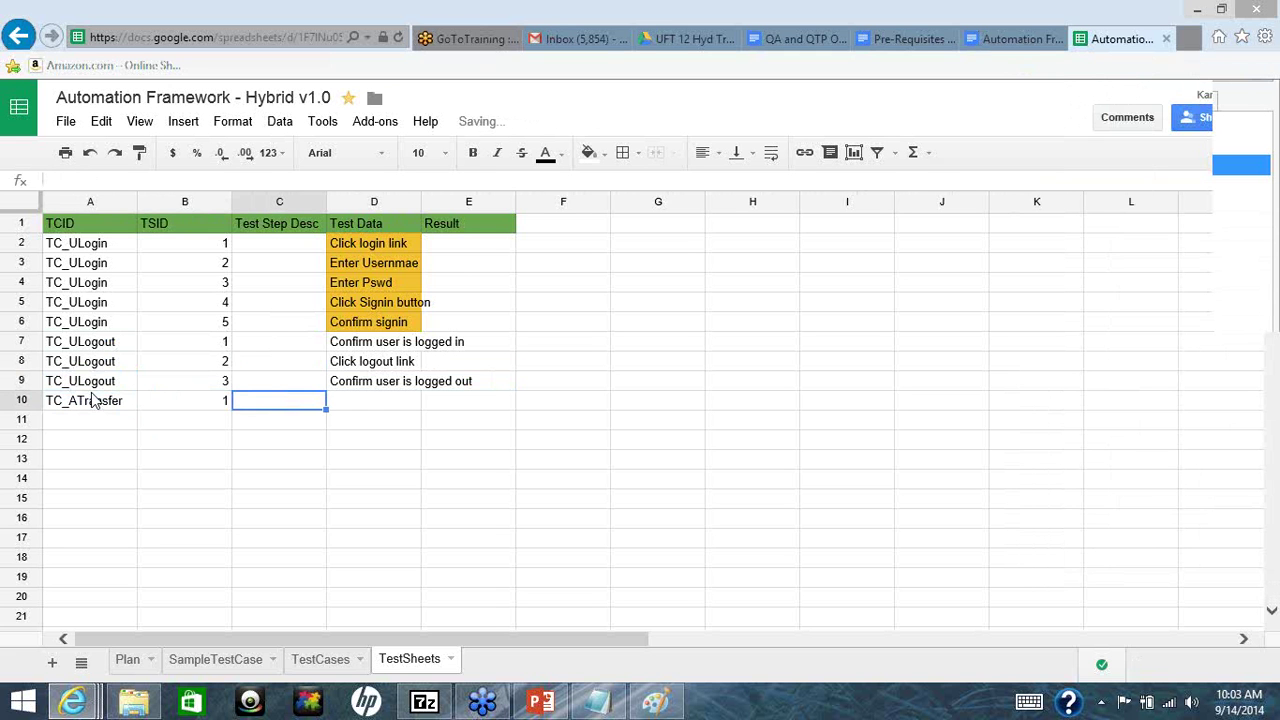
Number the remaining transfer steps 2 and 3 in cells B11 and B12
key("Down")
key("Left")
type("2")
key("Return")
type("3")
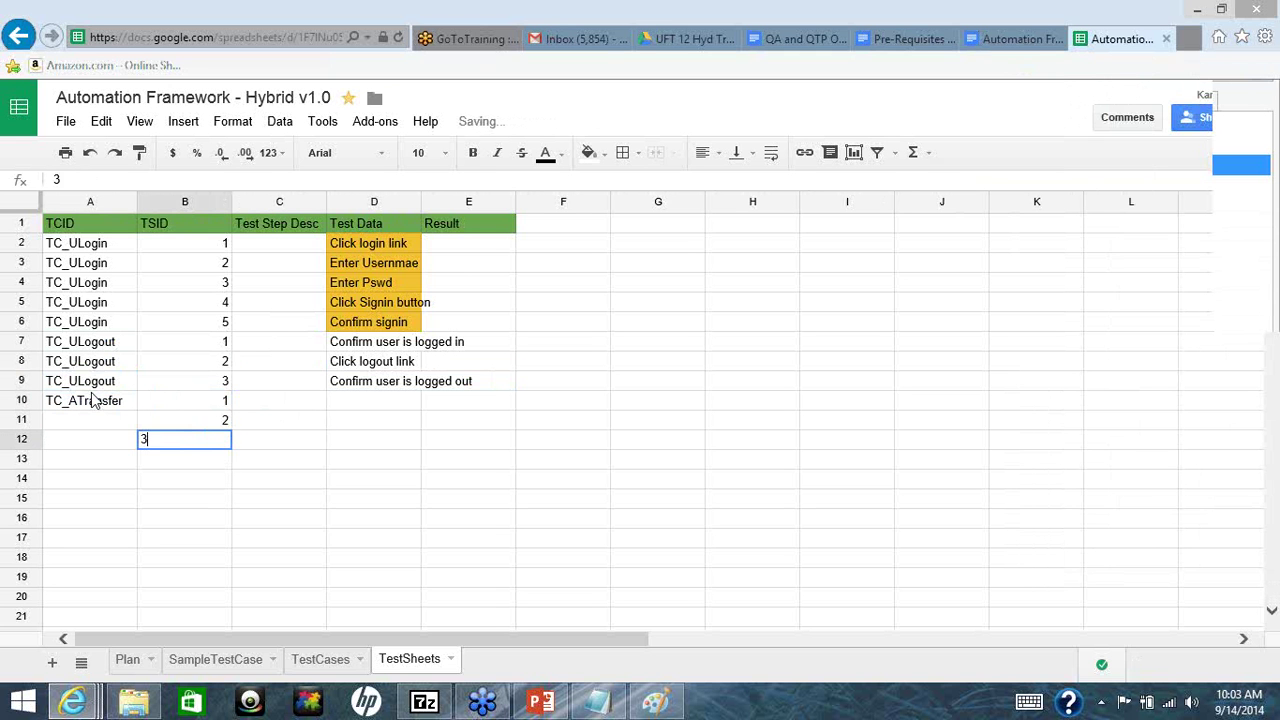
key("Left")
Copy the test case ID TC_ATransfer from cell A10 into cells A11 and A12
left_click(91, 399)
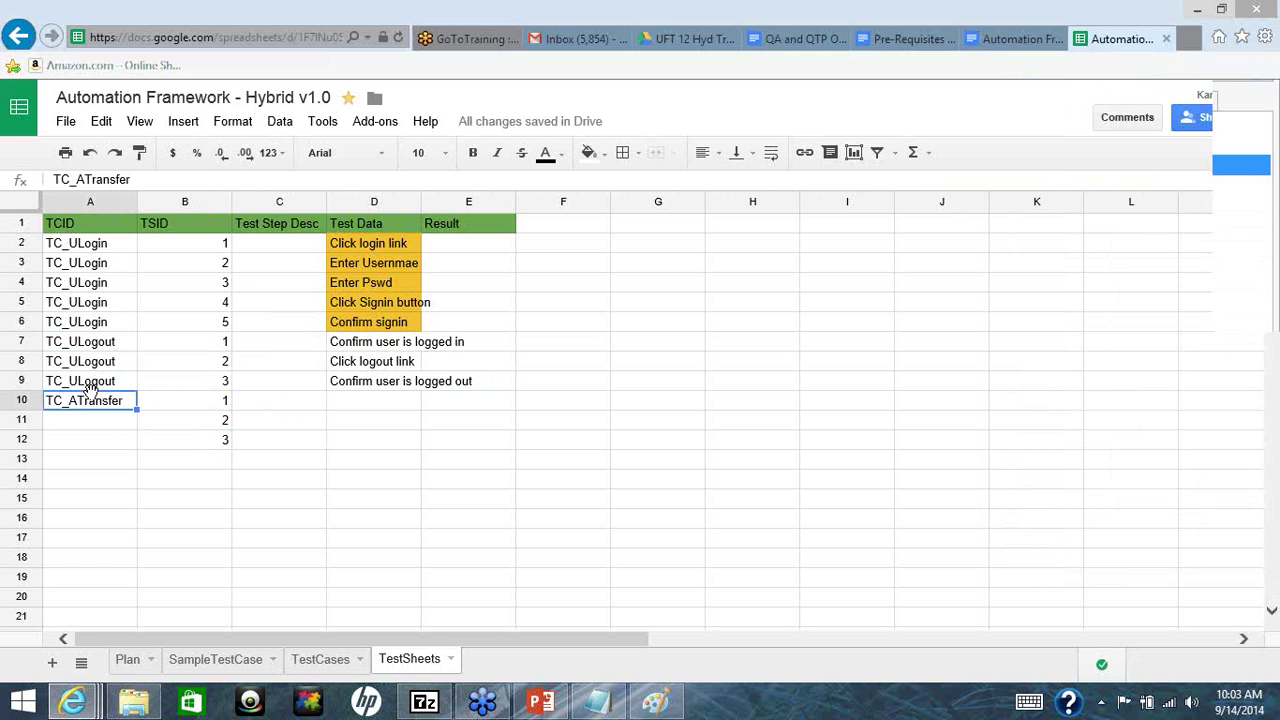
key("ctrl+c")
key("Down")
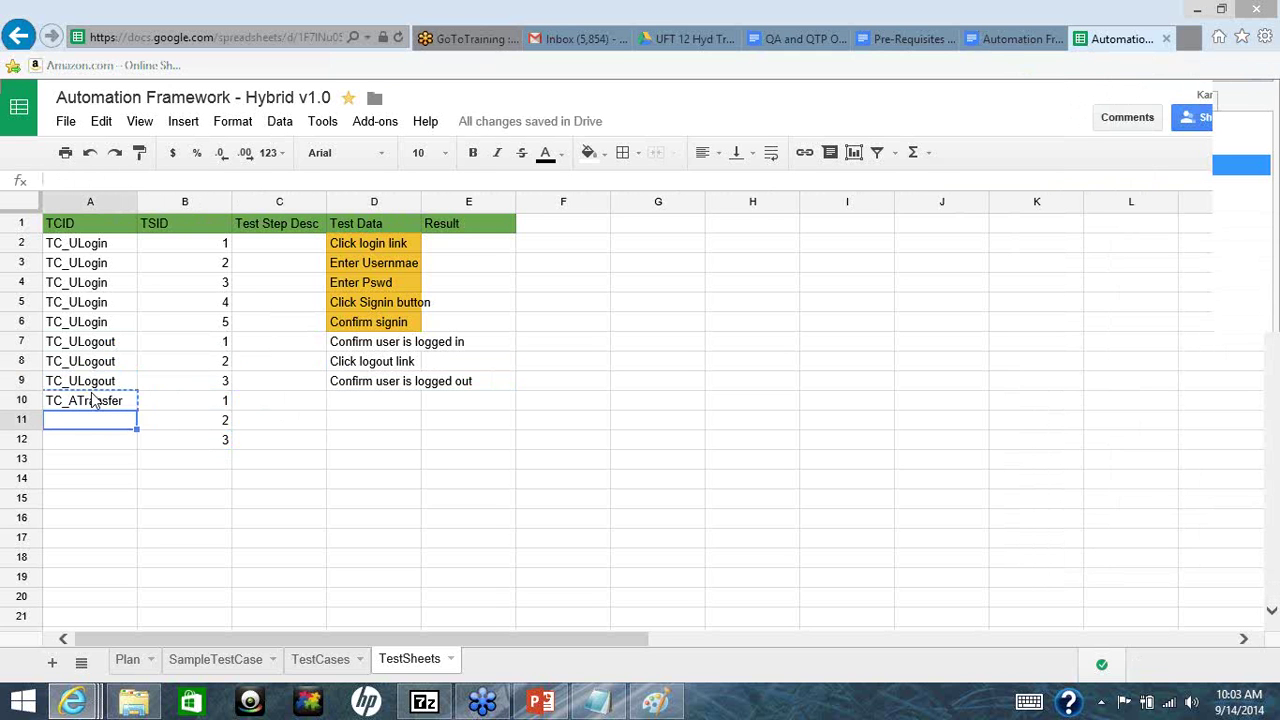
key("ctrl+v")
key("Down")
key("ctrl+v")
Fill the logout steps in cells D7 to D9 with a light blue background
key("Right")
key("Right")
key("Right")
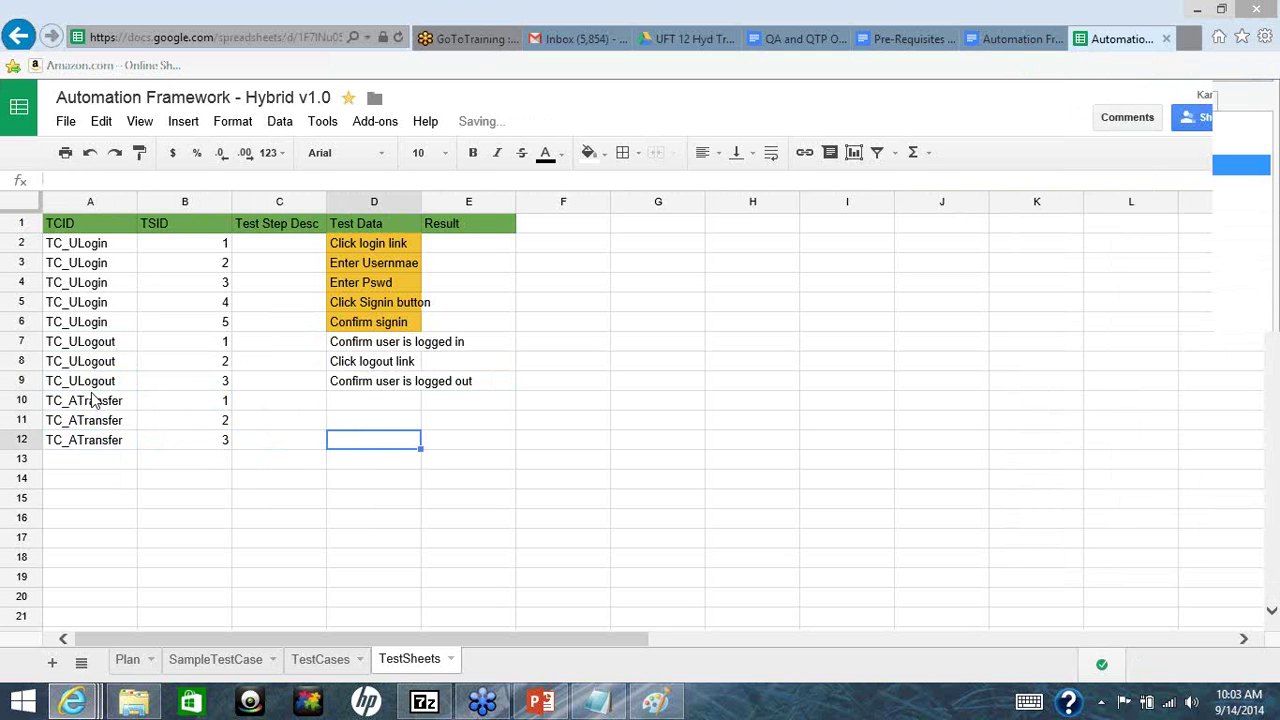
key("Up")
key("Up")
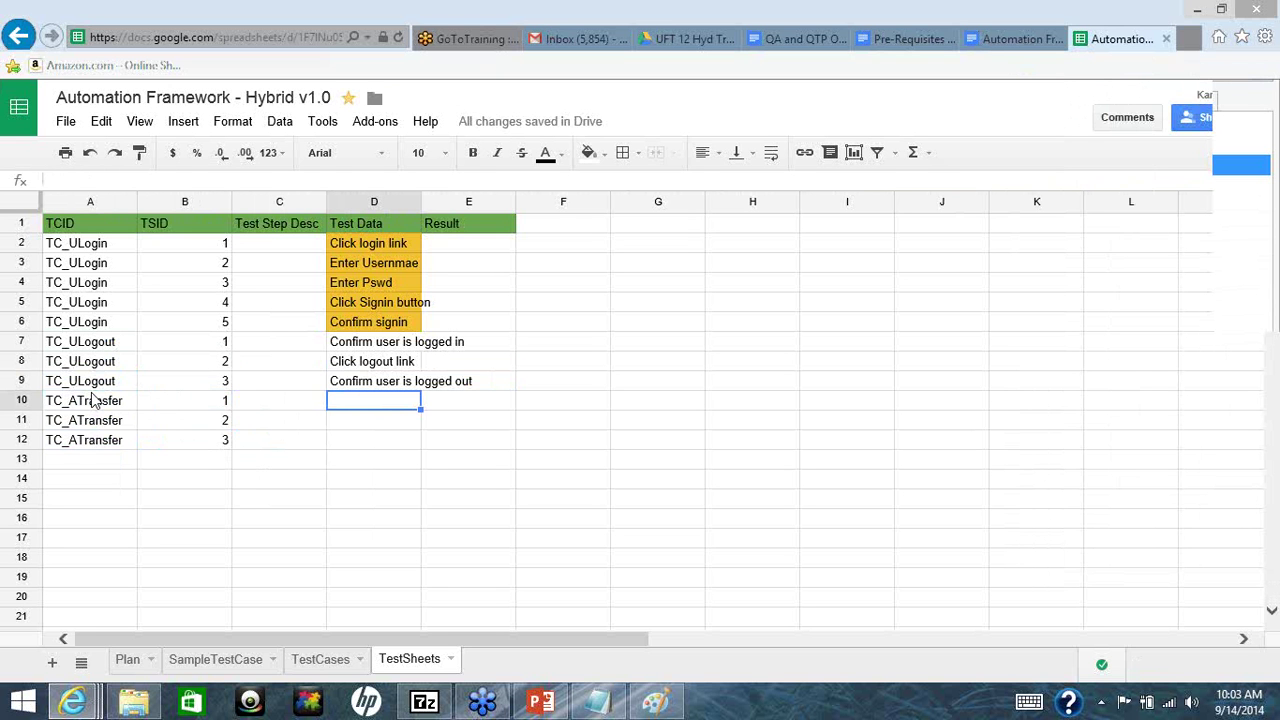
key("Up")
key("shift+Up")
key("shift+Up")
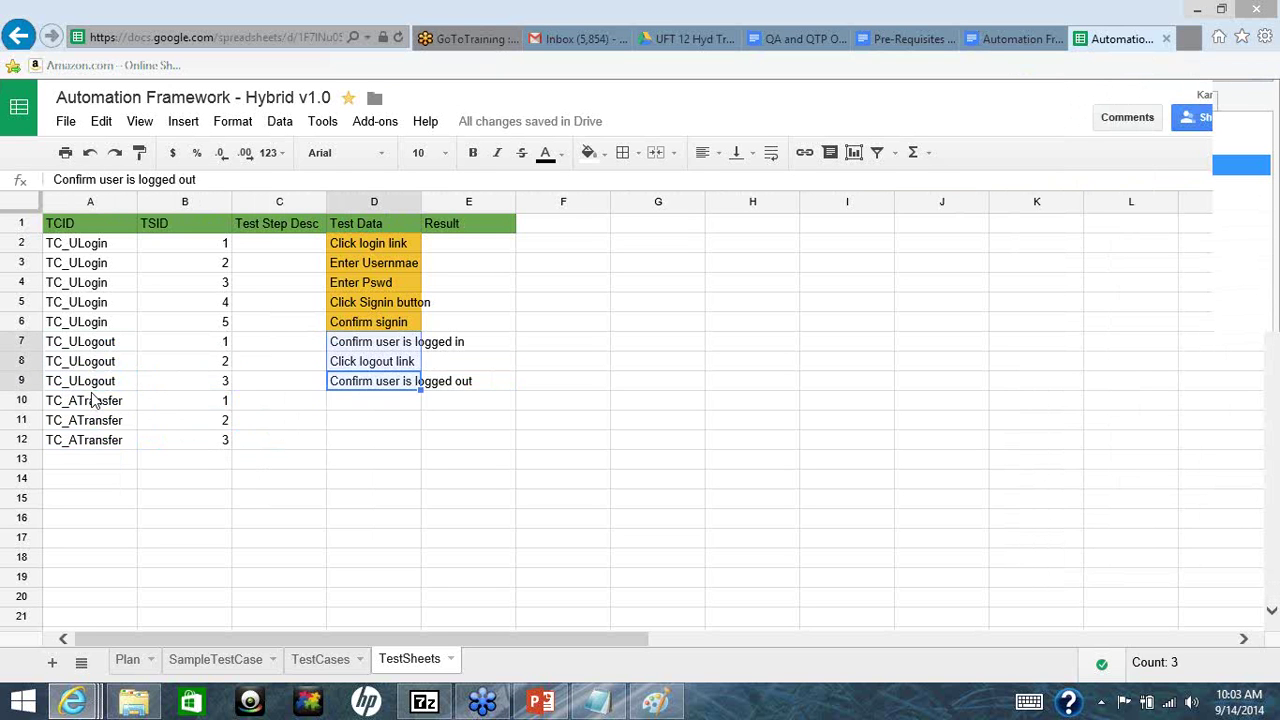
left_click(606, 154)
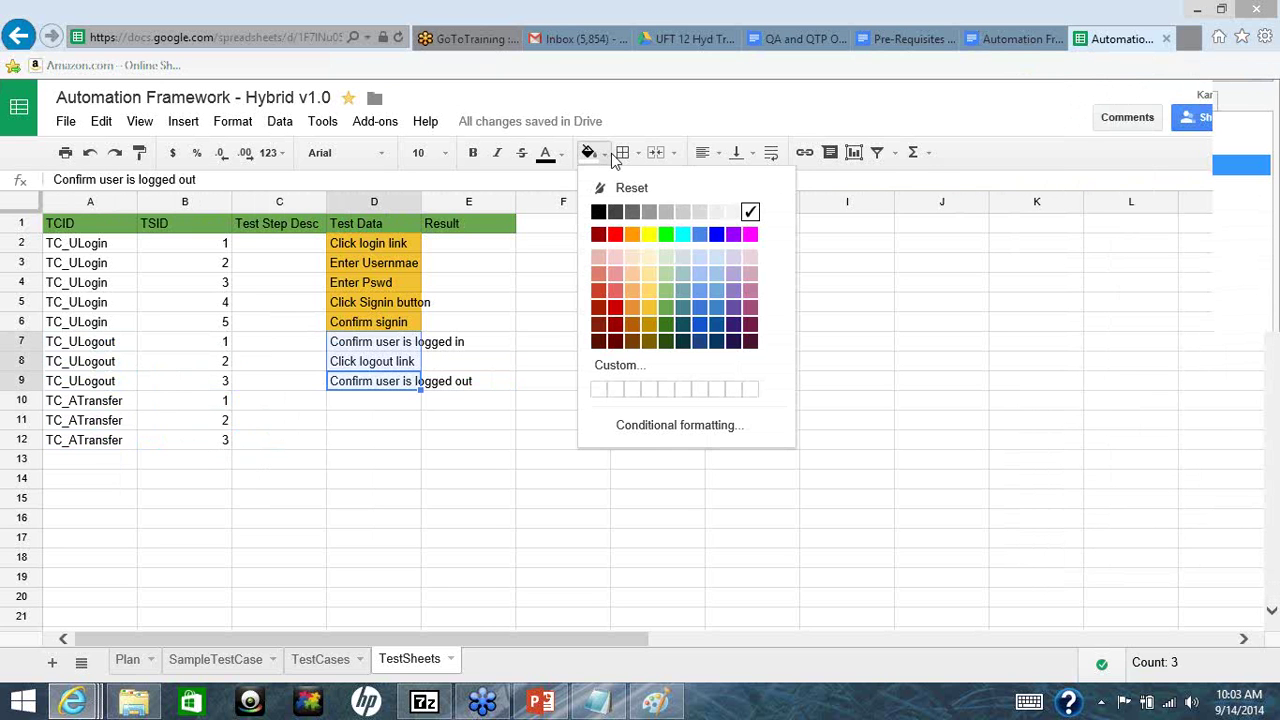
left_click(700, 288)
key("Right")
key("Right")
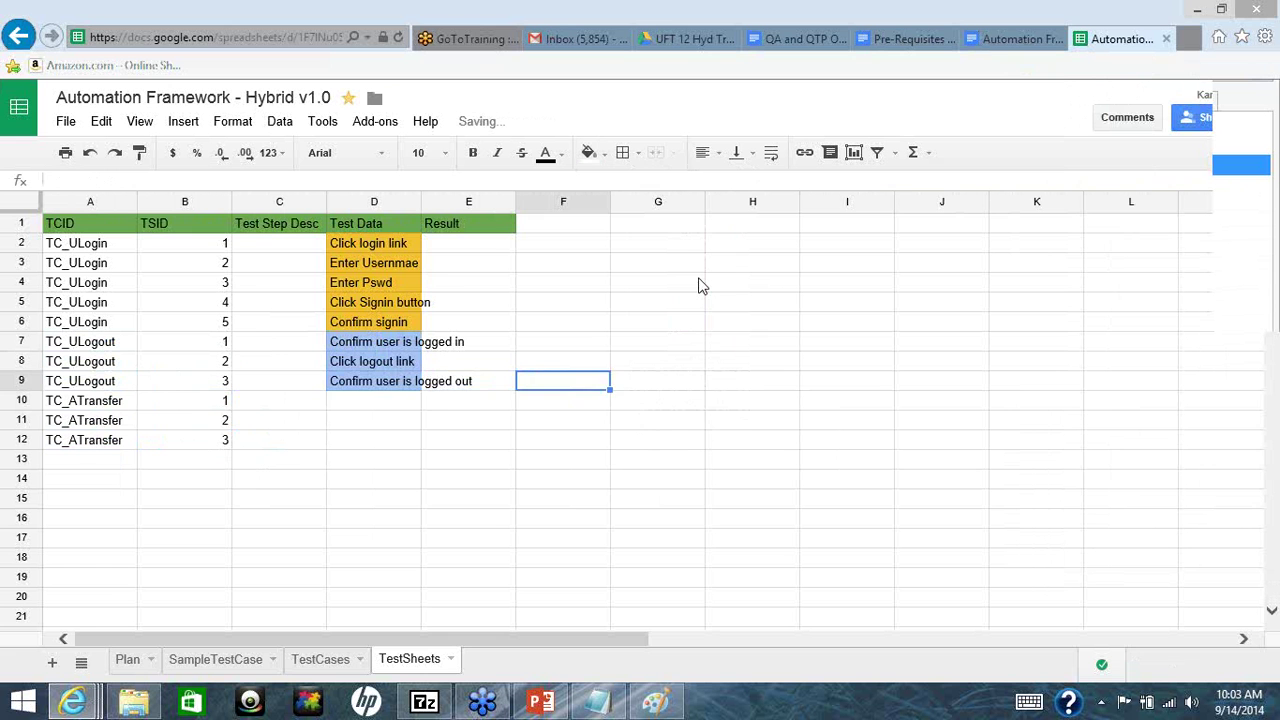
Enter TC_ULogin as the first transfer step in cell D10
key("Down")
key("Left")
key("Left")
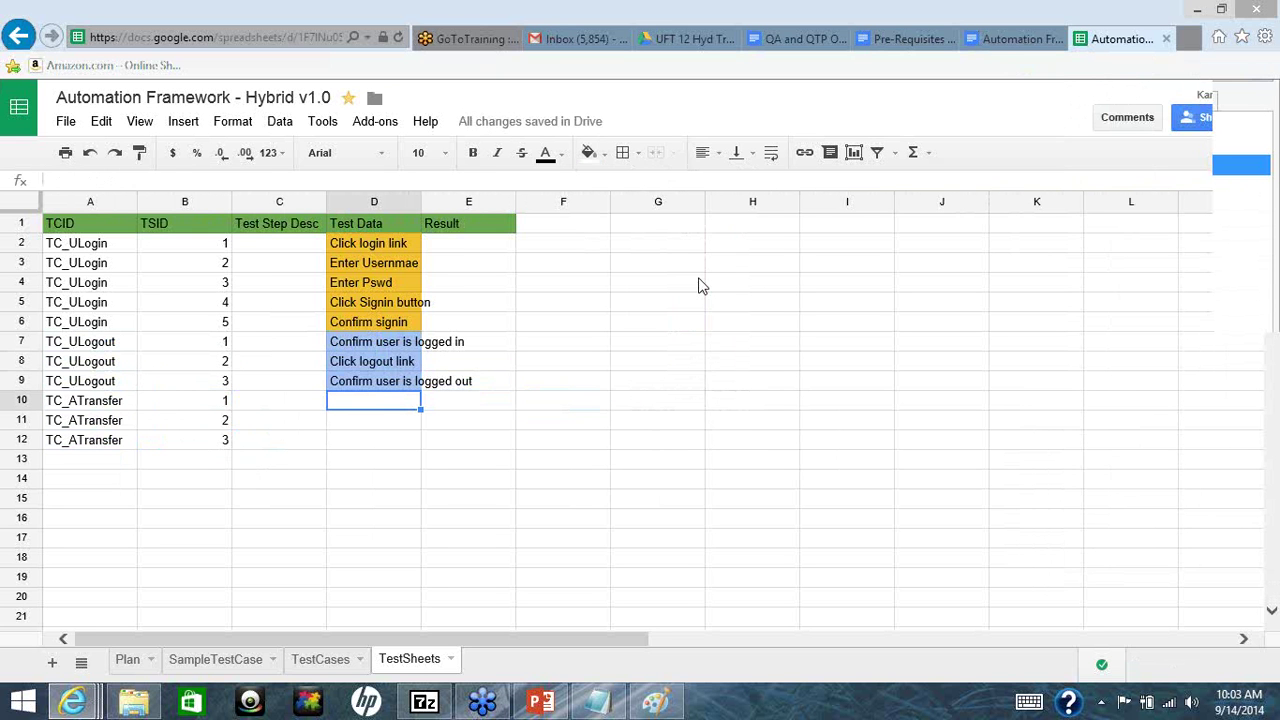
type("TC_ULogin")
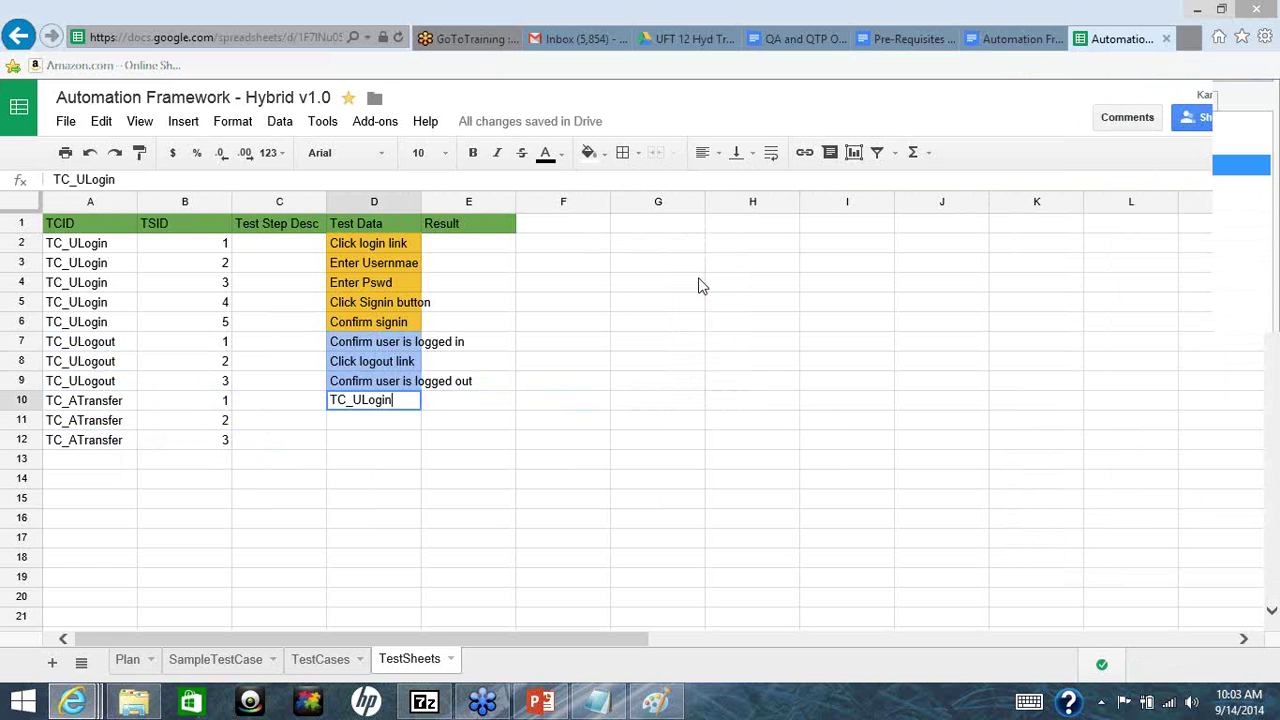
key("Return")
key("Up")
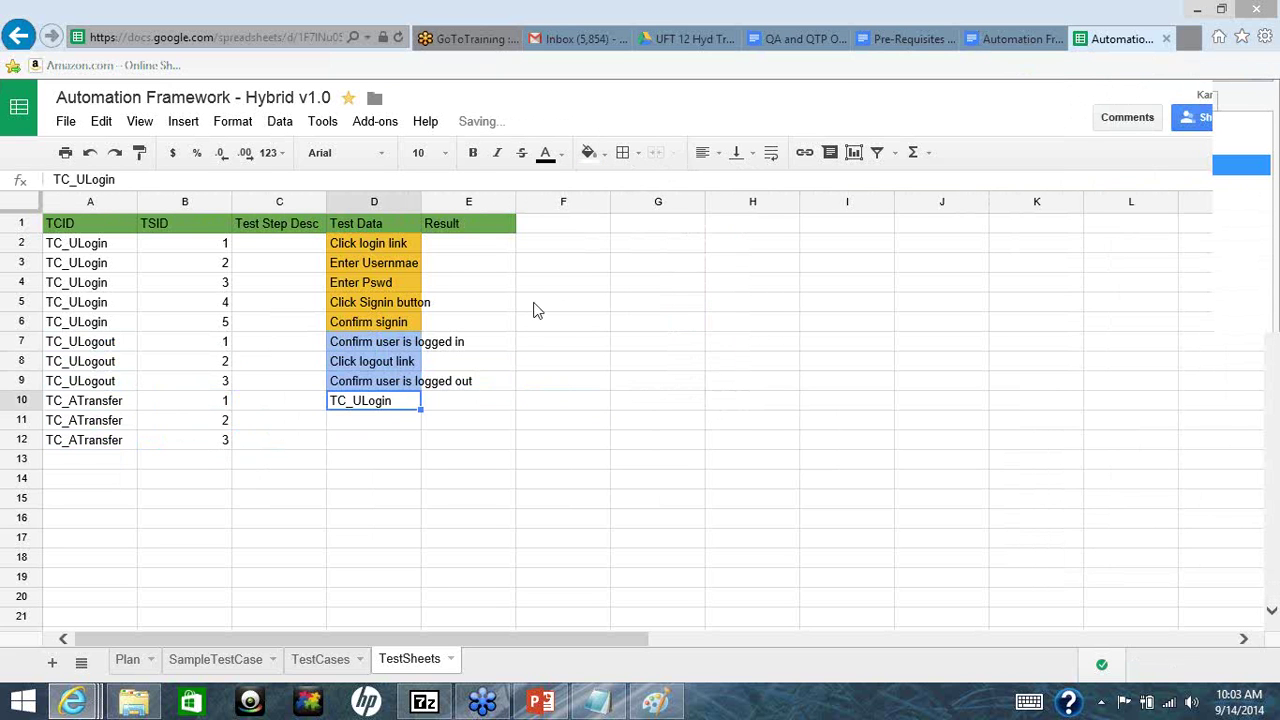
Enter the transfer step "Transfer Amount" in cell D11
left_click(407, 247)
left_click_drag(407, 310, 407, 326)
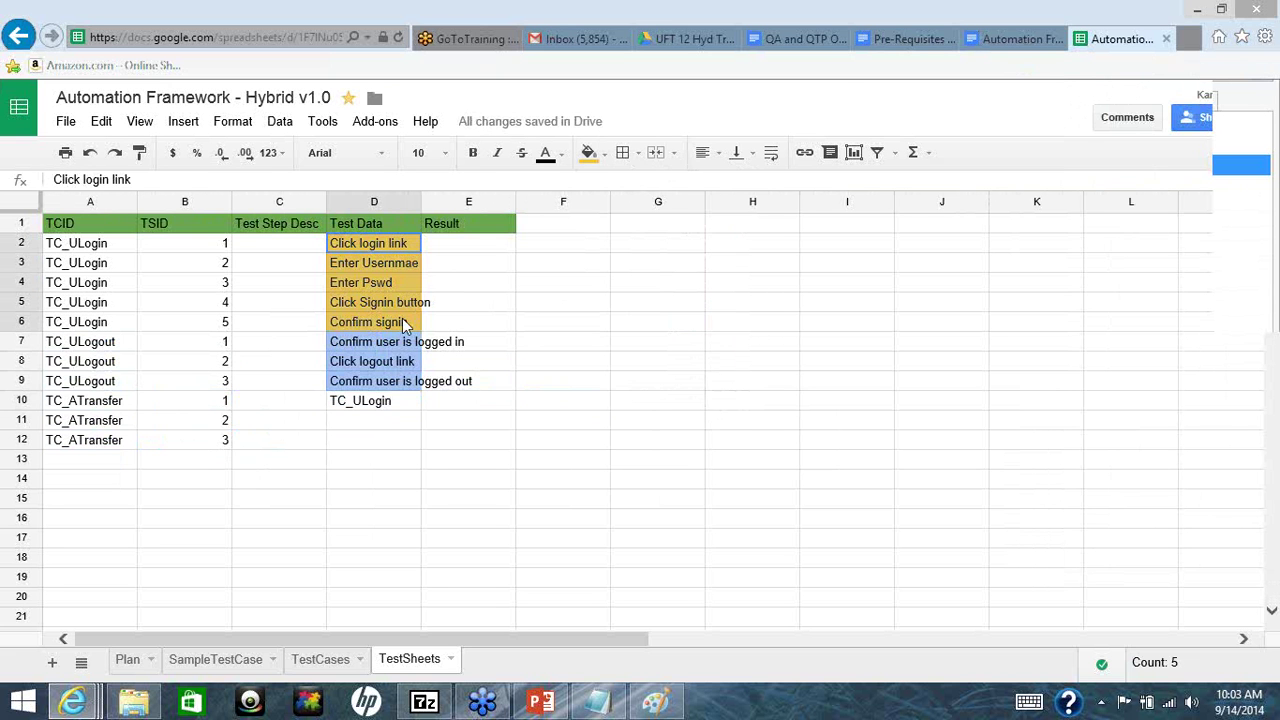
left_click(362, 428)
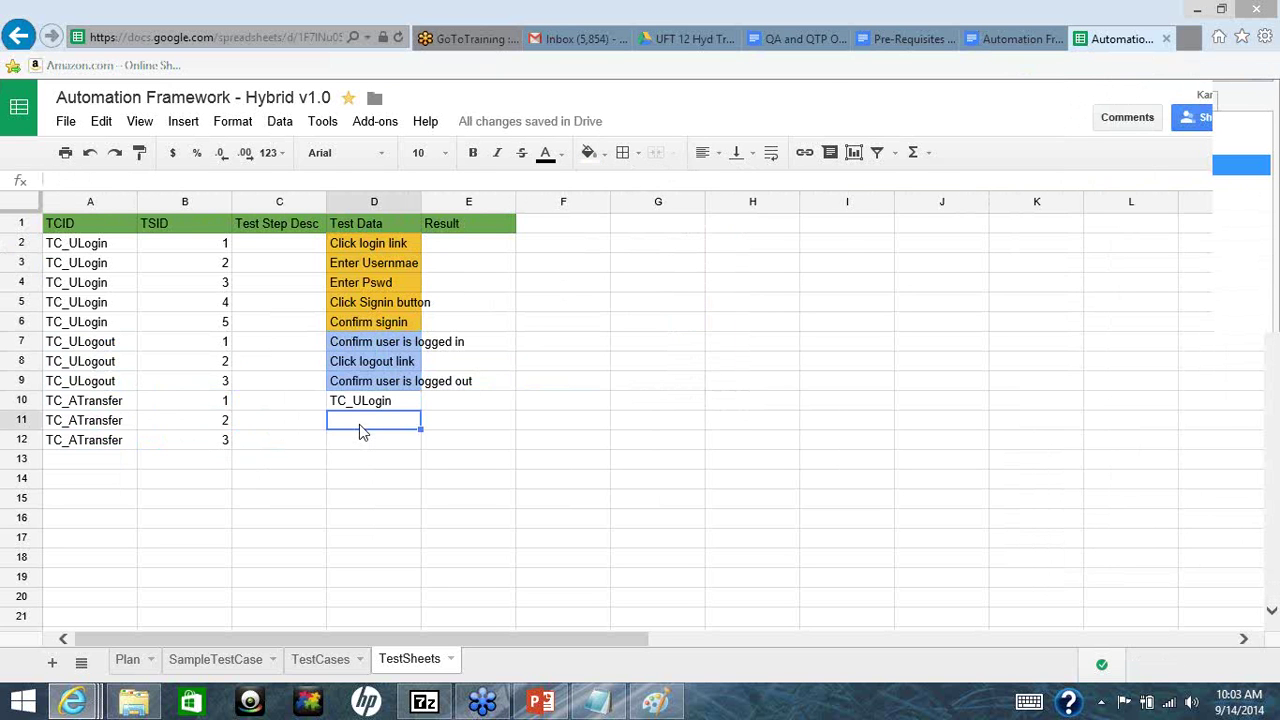
type("Transfer Am")
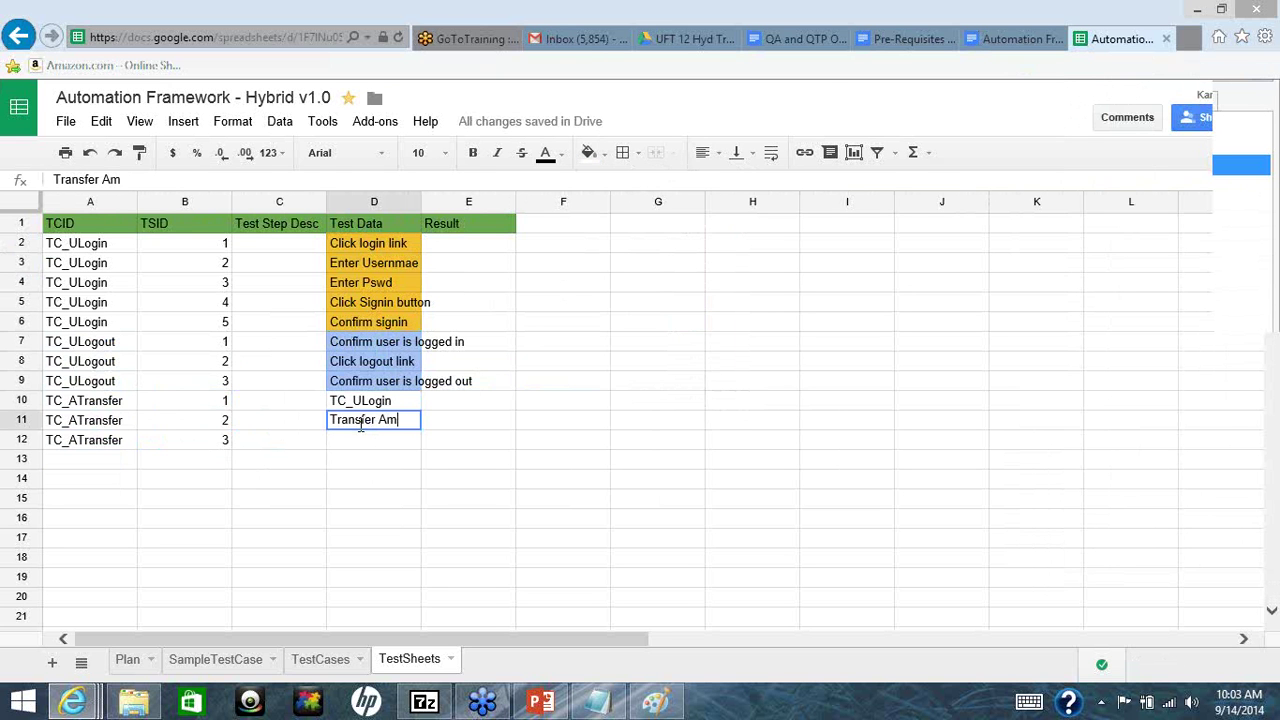
type("ount")
key("Return")
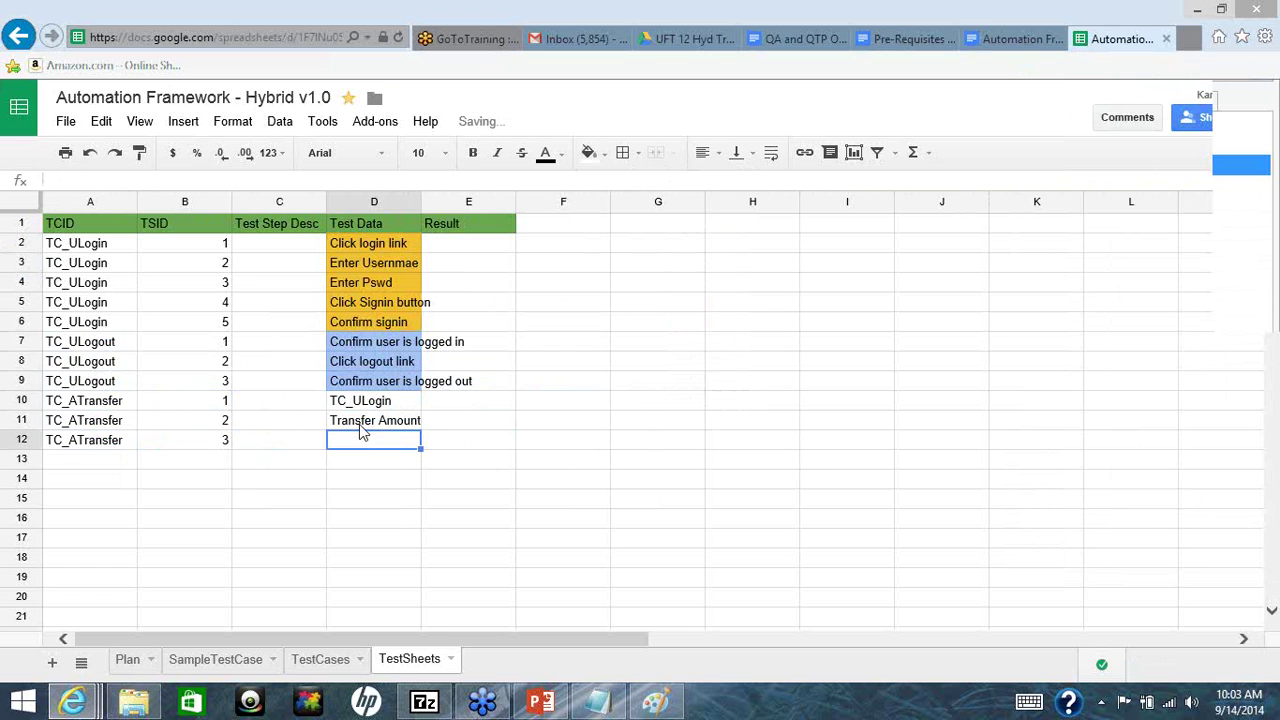
Enter TC_ULogout as the last transfer step in cell D12
type("TC_ULp")
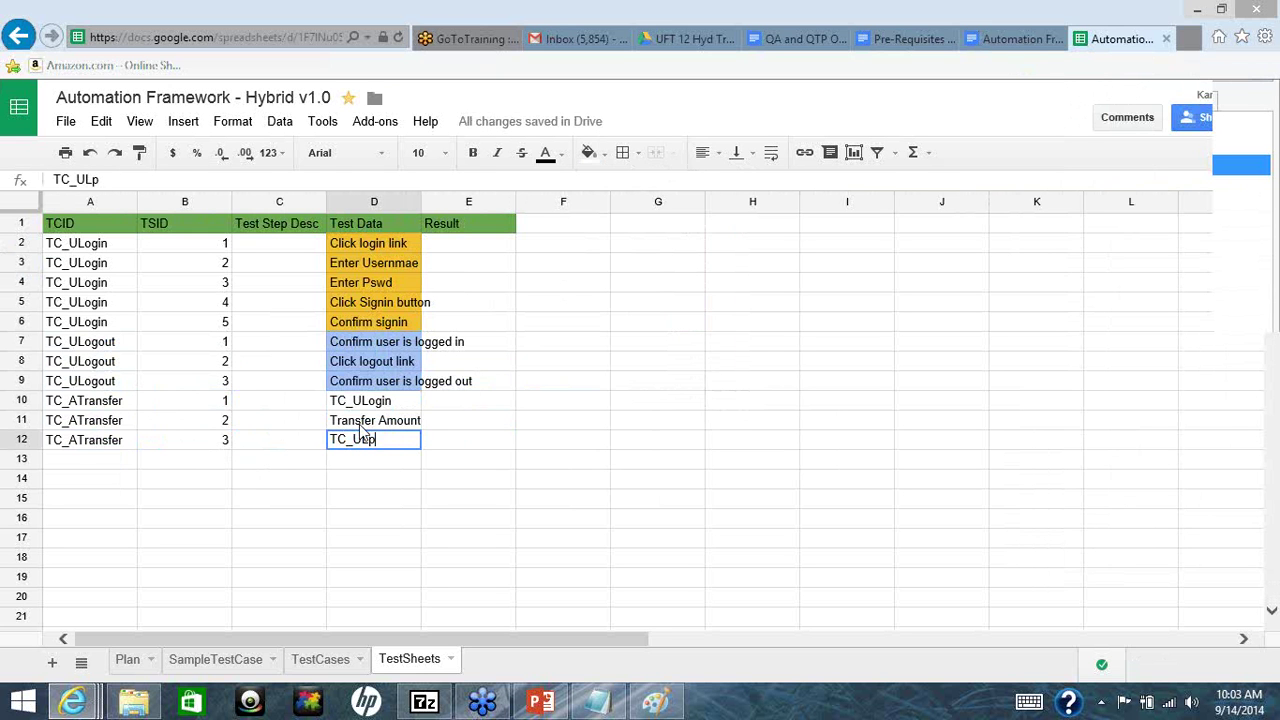
key("BackSpace")
type("ogout")
key("Return")
Fill the transfer steps in cells D10 to D12 with light red and widen column D to fit its text
left_click(365, 432)
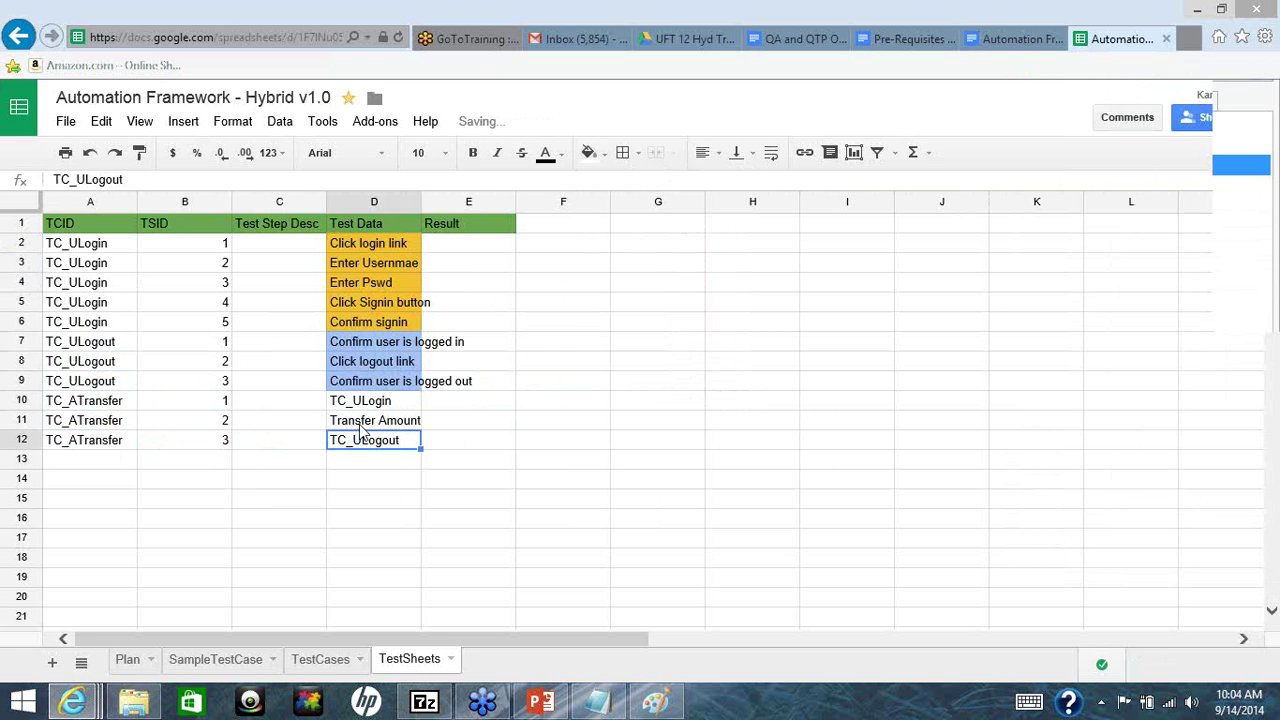
left_click_drag(365, 432, 365, 401)
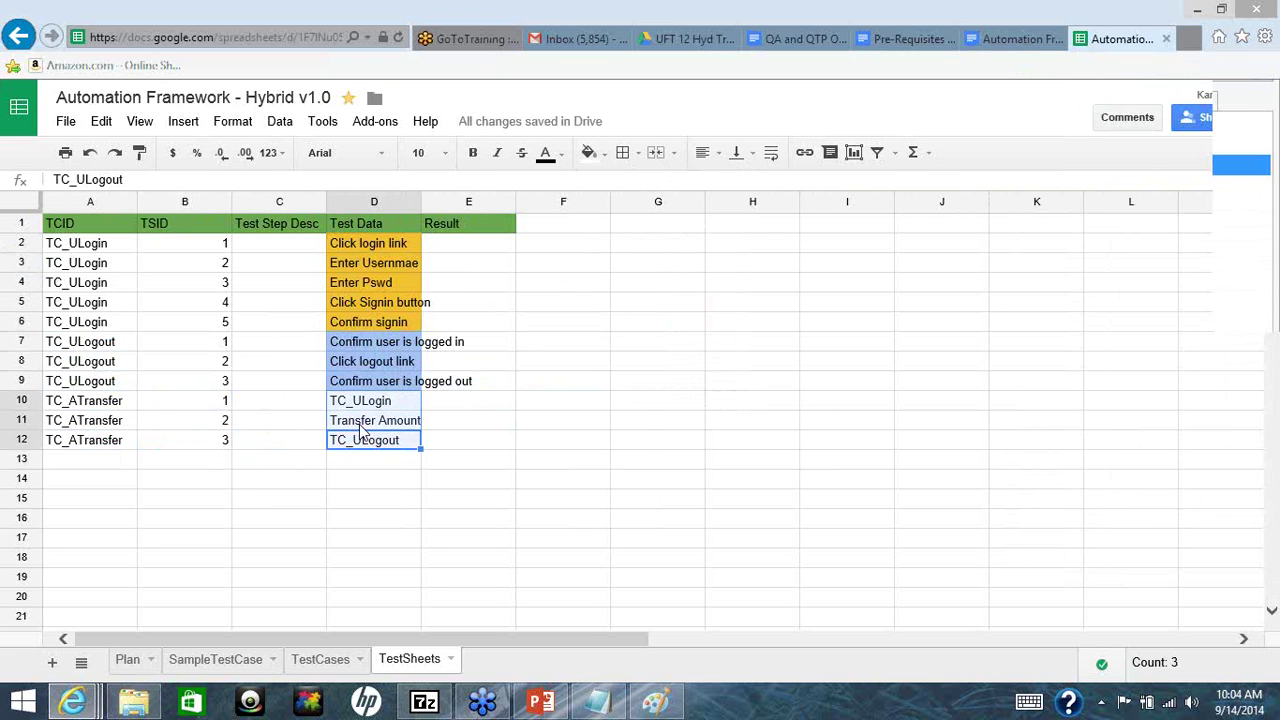
left_click(592, 155)
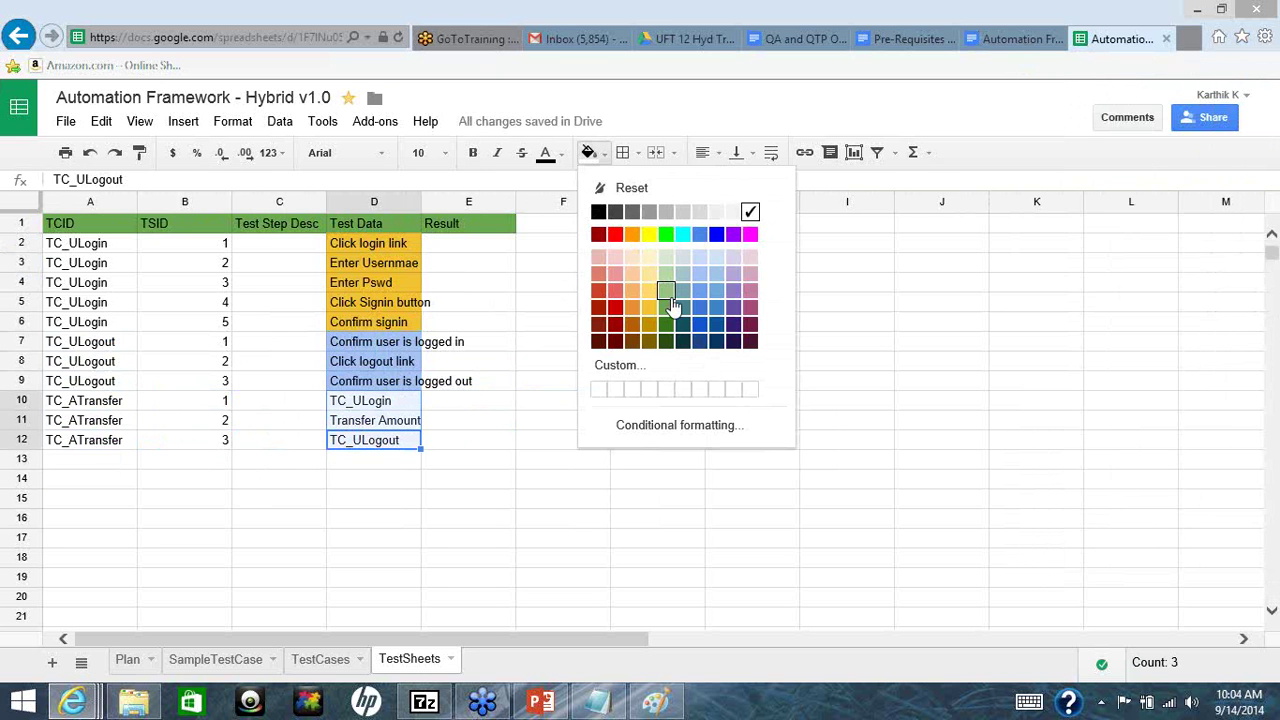
left_click(619, 291)
left_click(425, 424)
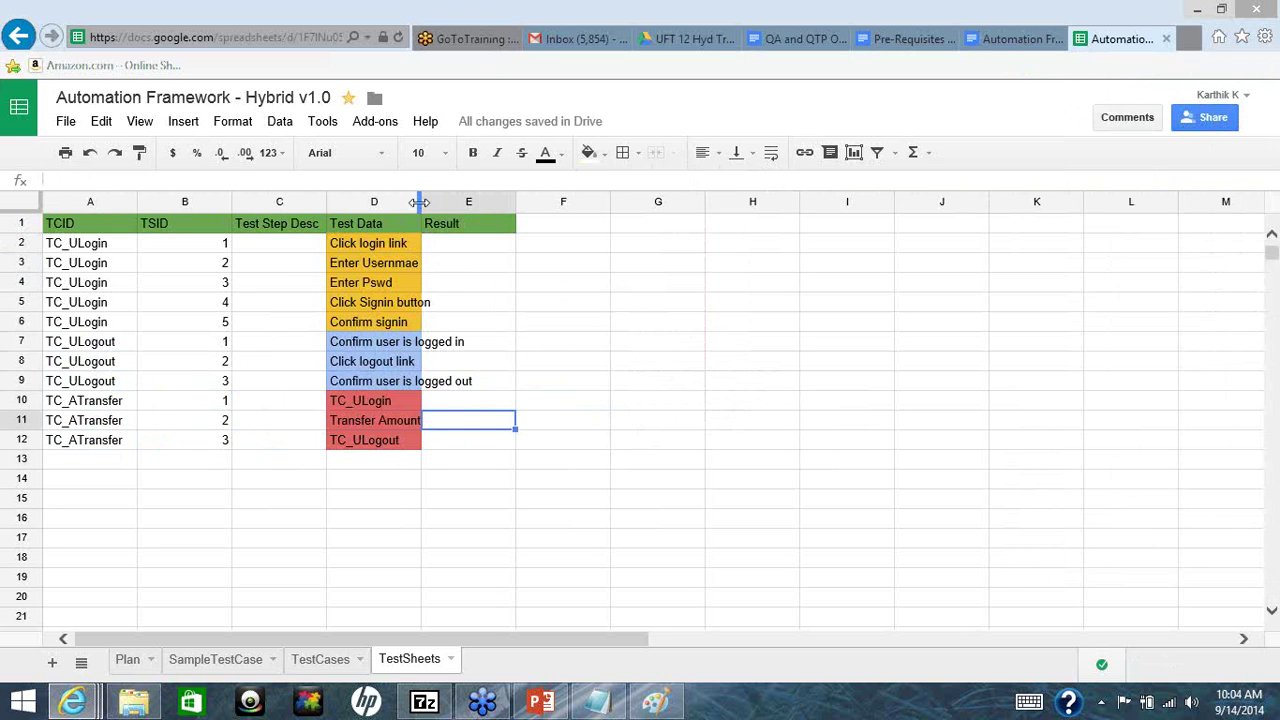
left_click_drag(420, 202, 505, 209)
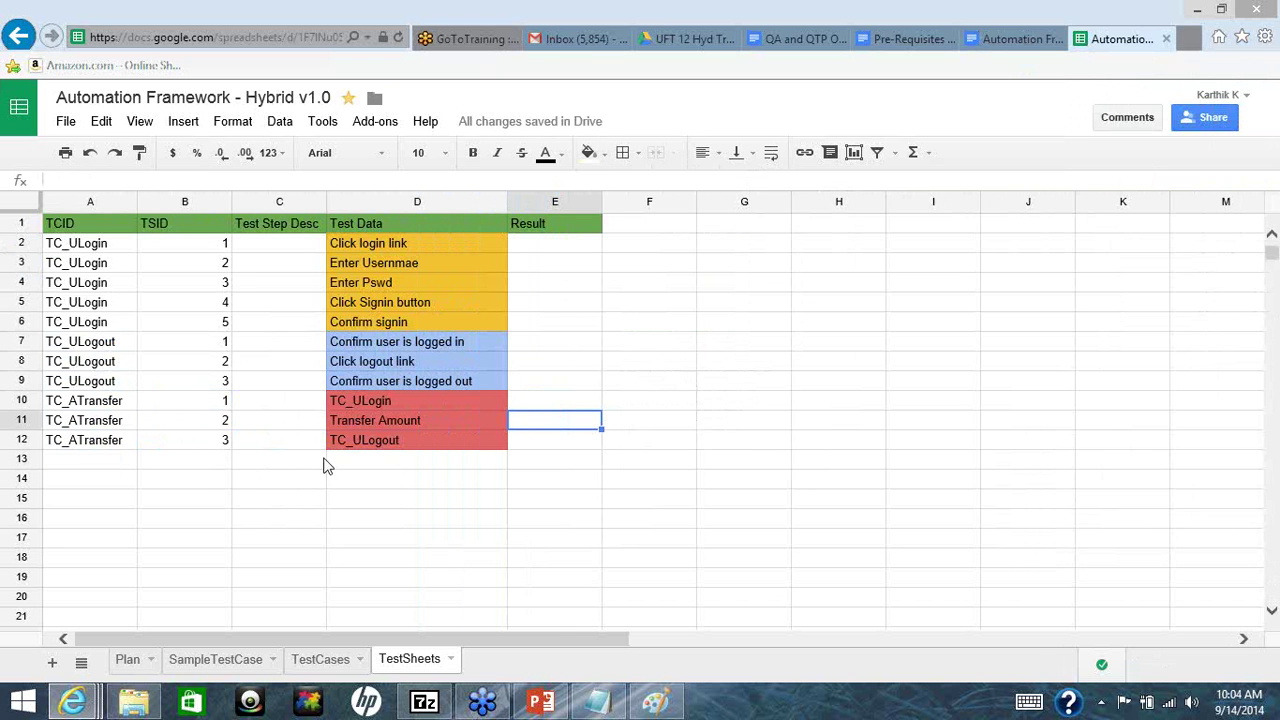
Switch to the Automation Framework document and review the wishlist of ingredients for an ideal framework and the framework examples
left_click(1010, 39)
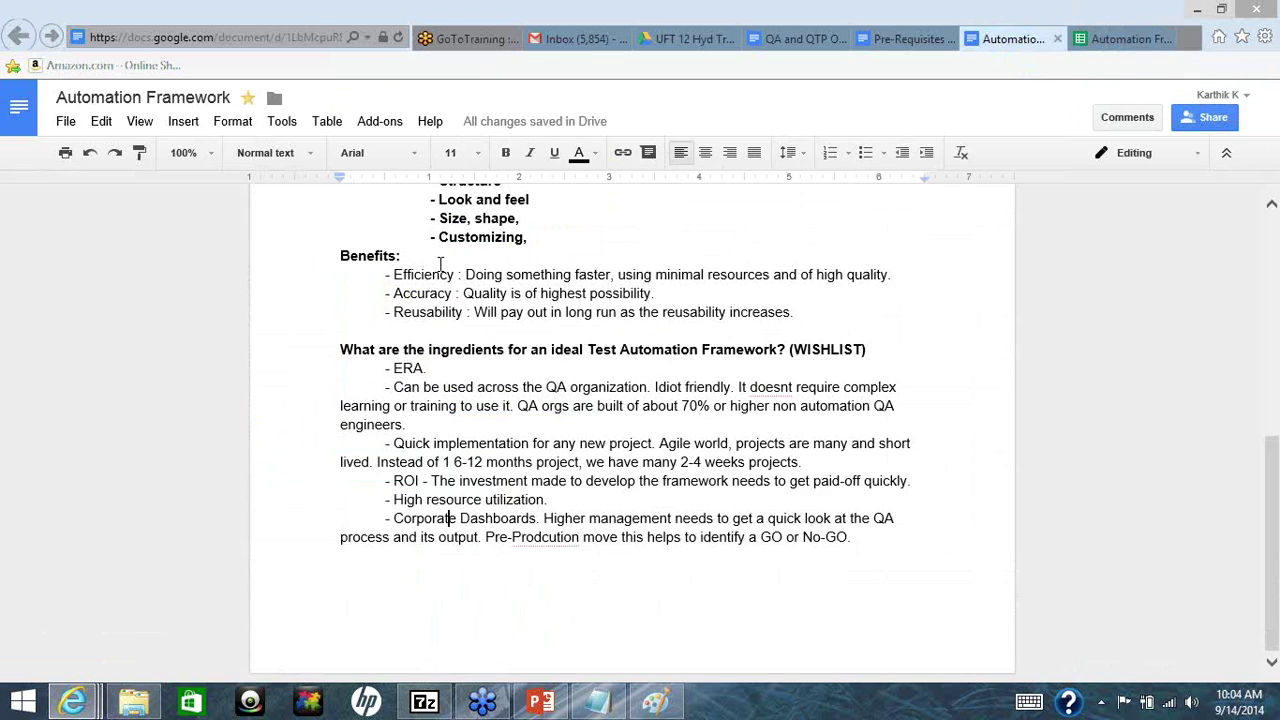
left_click_drag(351, 368, 890, 557)
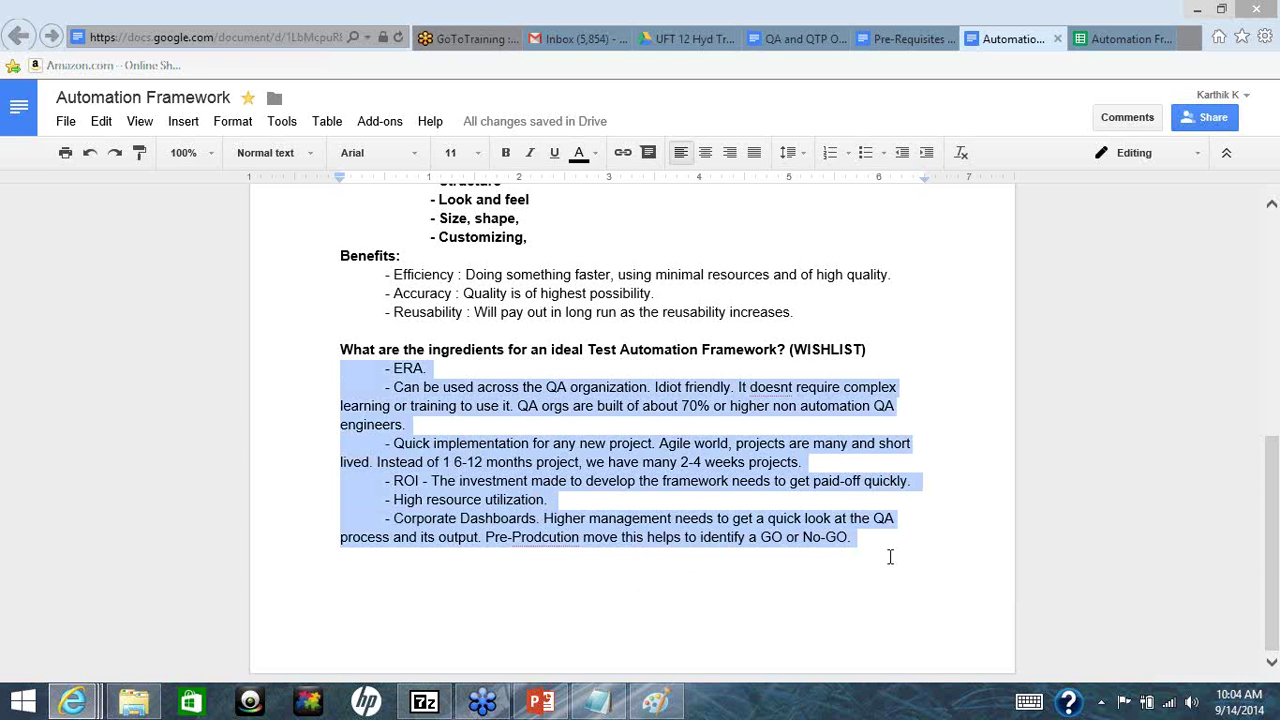
left_click(890, 557)
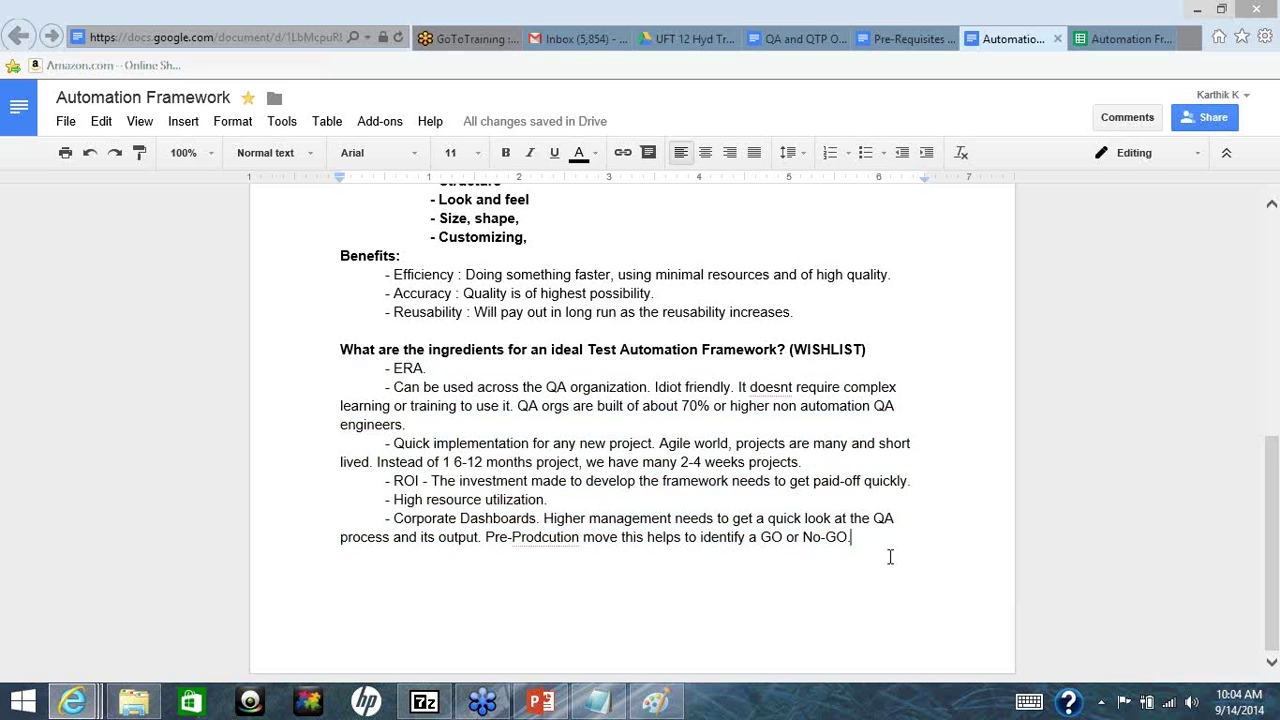
left_click_drag(890, 557, 334, 367)
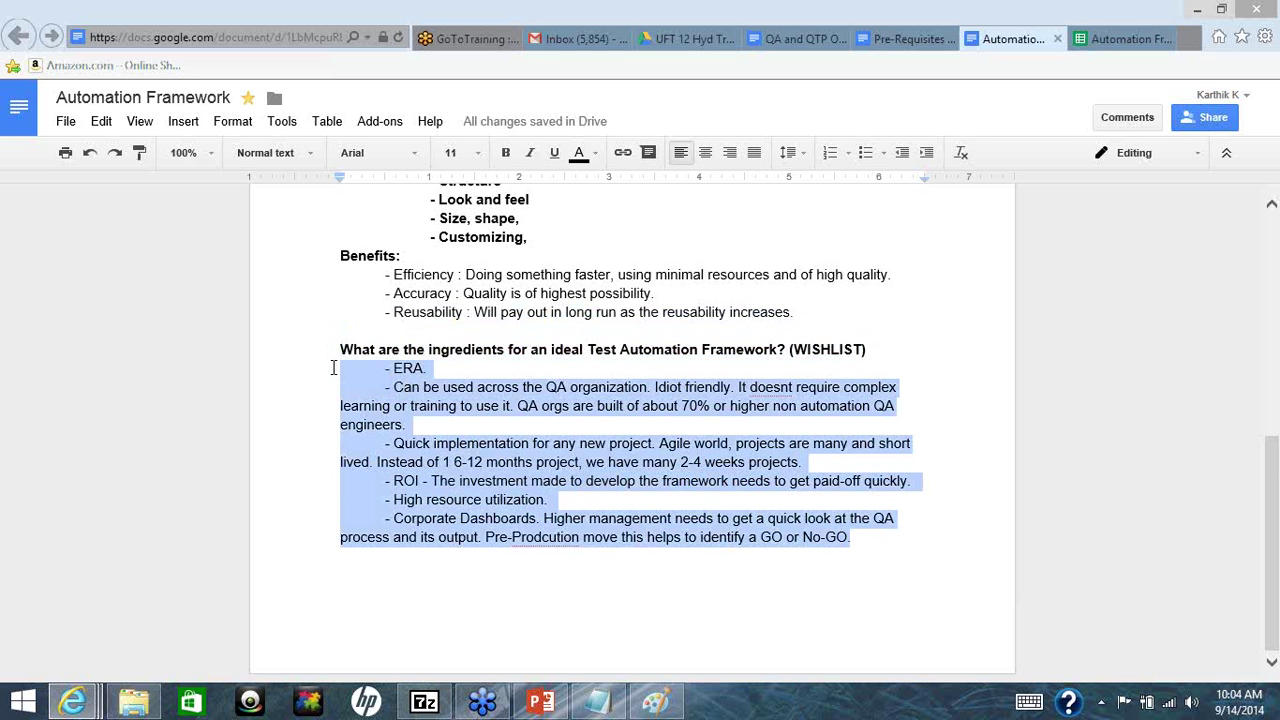
left_click(334, 367)
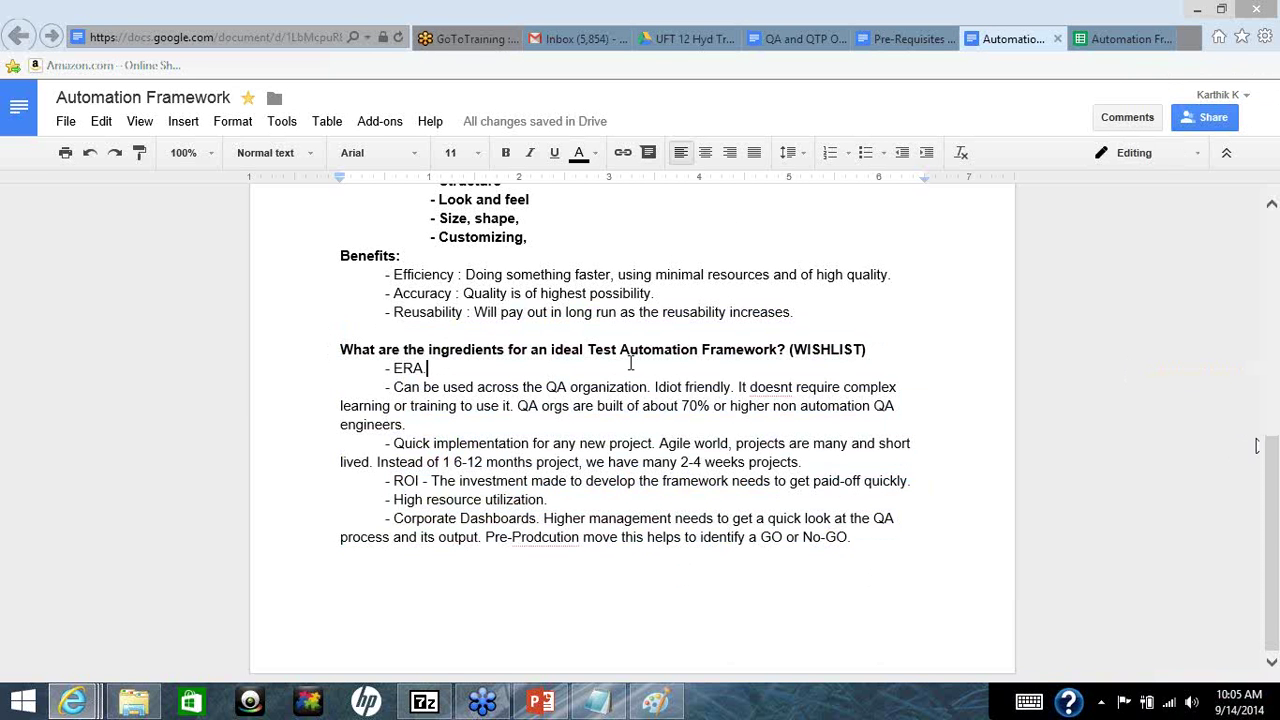
scroll(630, 363, "up", 5)
scroll(630, 363, "up", 3)
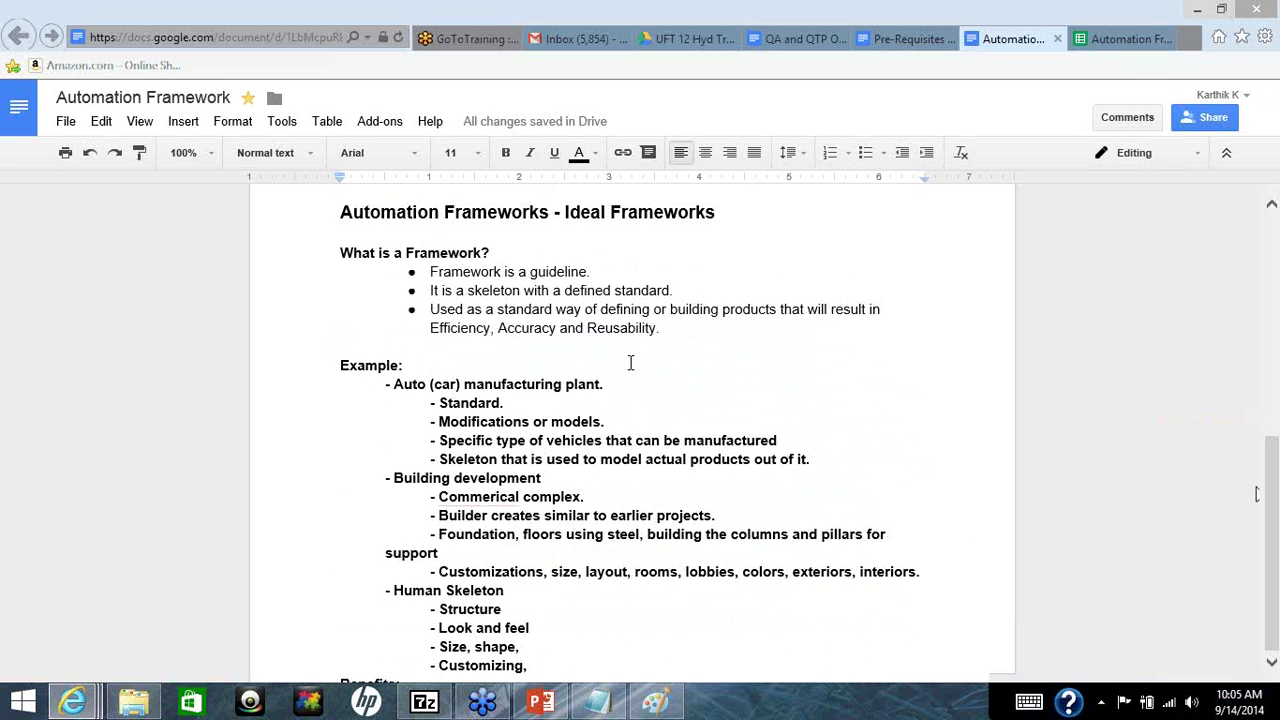
scroll(630, 363, "down", 6)
scroll(630, 363, "down", 2)
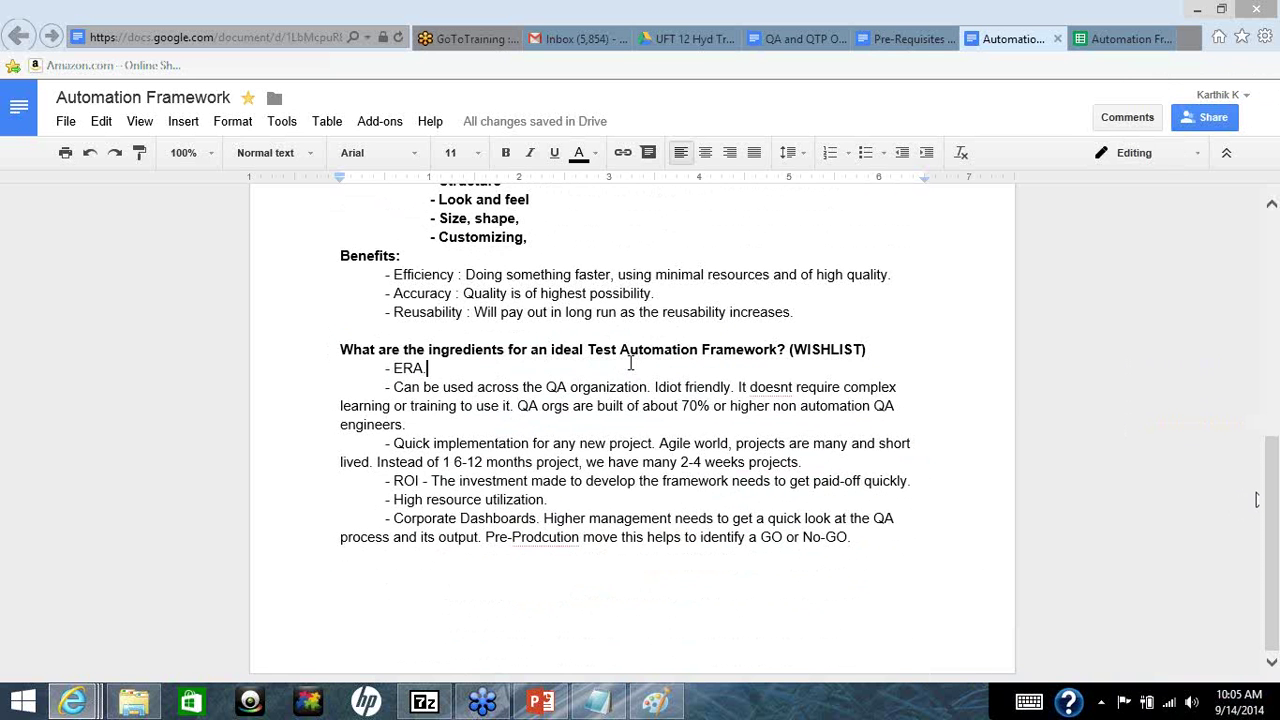